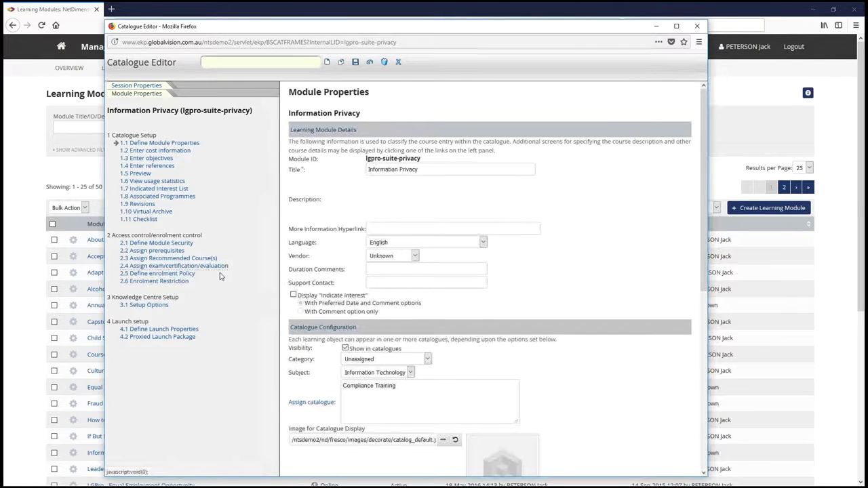
- Open the enrolment policy settings of the Information Privacy module and review the Enrolment Security section
left_click(167, 274)
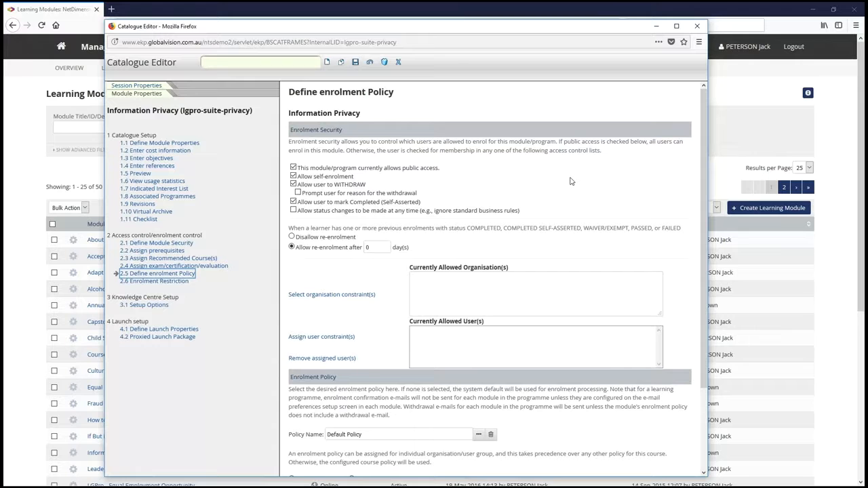
scroll(570, 181, "down", 2)
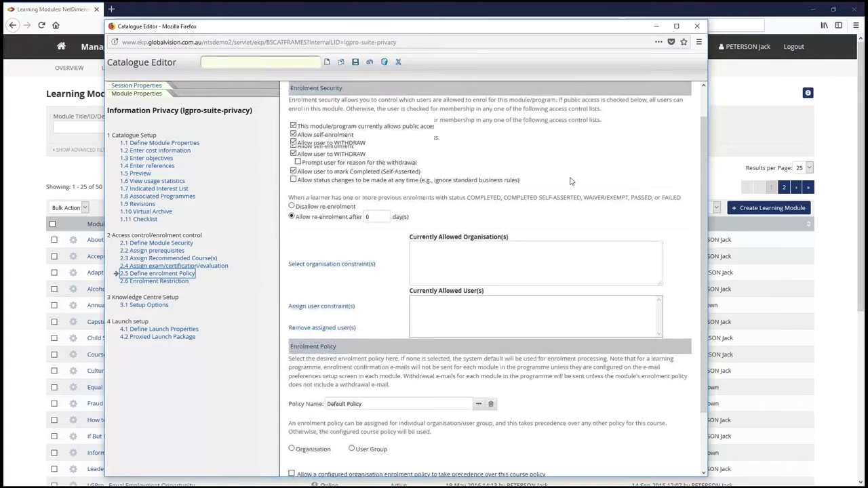
scroll(570, 181, "up", 2)
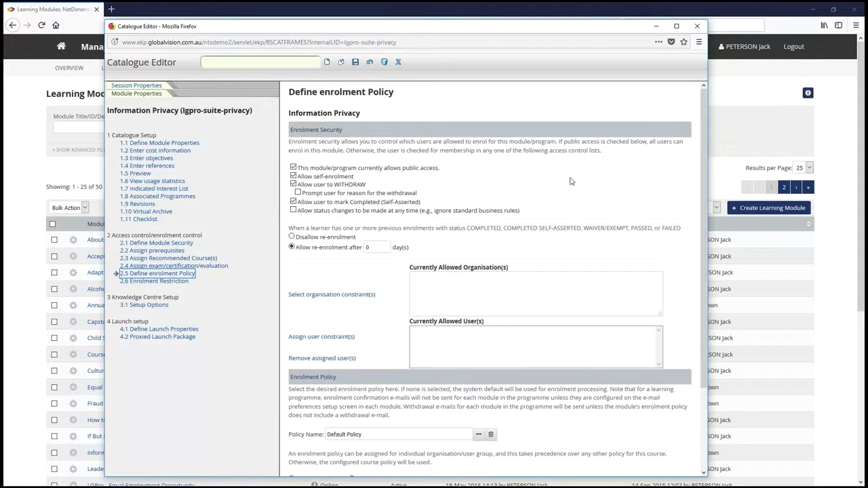
scroll(571, 181, "down", 2)
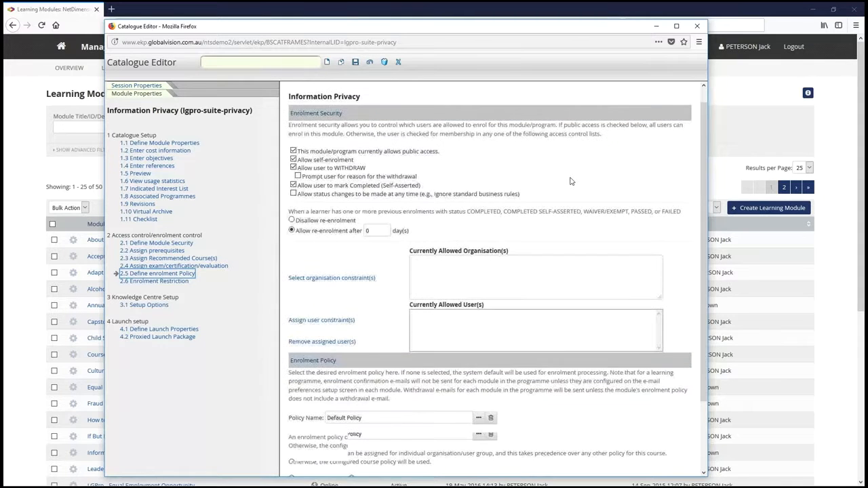
scroll(572, 180, "up", 2)
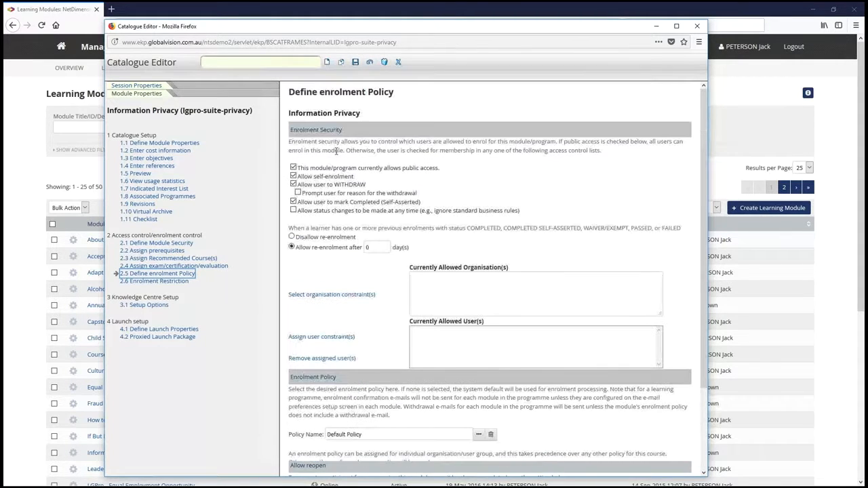
left_click_drag(291, 131, 345, 131)
left_click(493, 167)
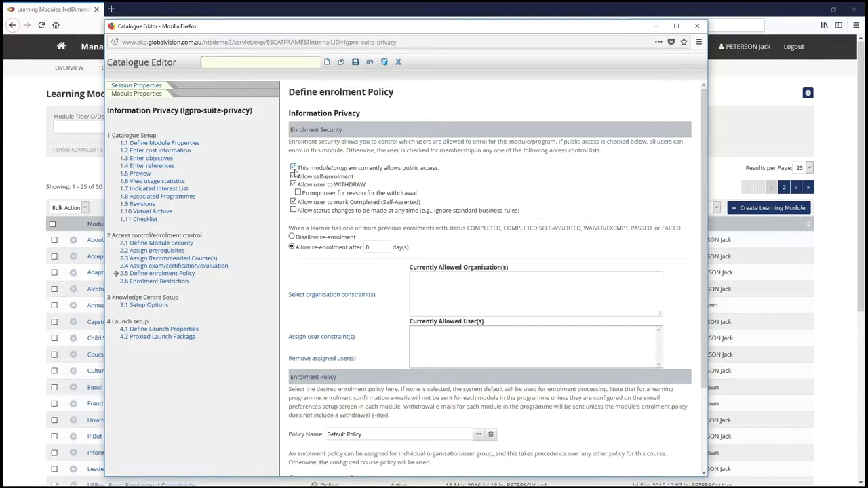
- Turn off public access for the module in the enrolment security settings and turn it back on
left_click_drag(297, 171, 446, 174)
left_click(460, 182)
left_click(294, 167)
left_click(343, 338)
left_click(293, 167)
- Examine the withdrawal reason and status change options and the list of previous enrolment statuses governing re-enrolment
left_click_drag(425, 196, 337, 196)
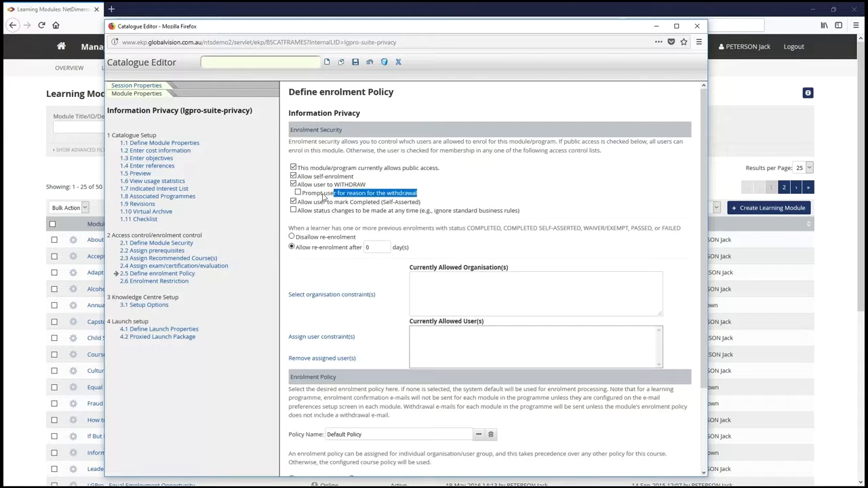
left_click(340, 215)
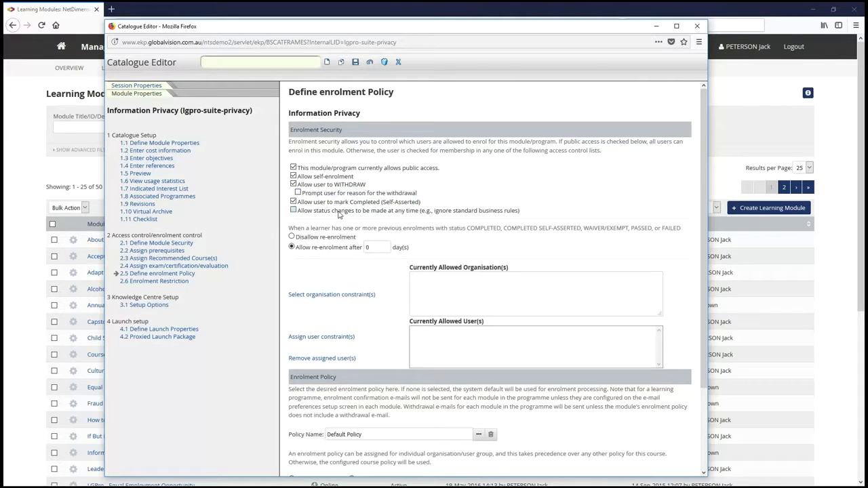
left_click(294, 211)
scroll(371, 287, "down", 1)
scroll(372, 286, "down", 2)
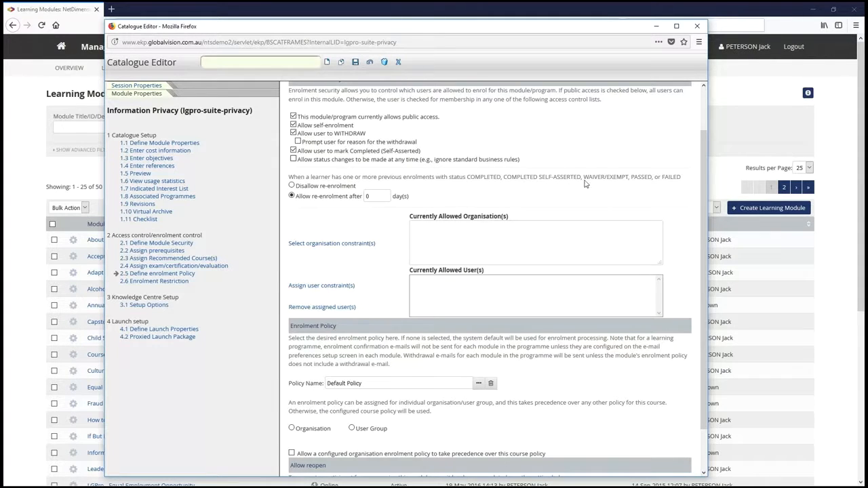
left_click_drag(585, 176, 702, 183)
left_click_drag(466, 177, 684, 181)
left_click(611, 202)
- Try allowing re-enrolment after 60 days, try disallowing it, and restore re-enrolment after 0 days
double_click(367, 196)
type("60")
left_click_drag(468, 176, 507, 176)
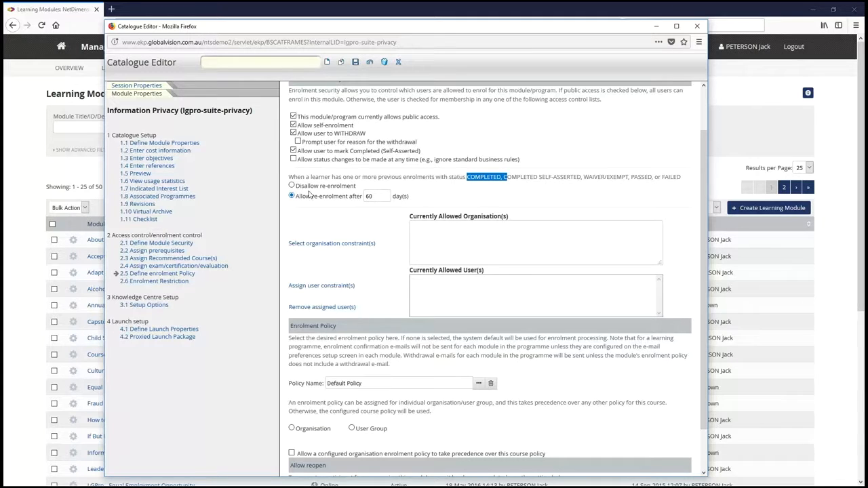
double_click(369, 197)
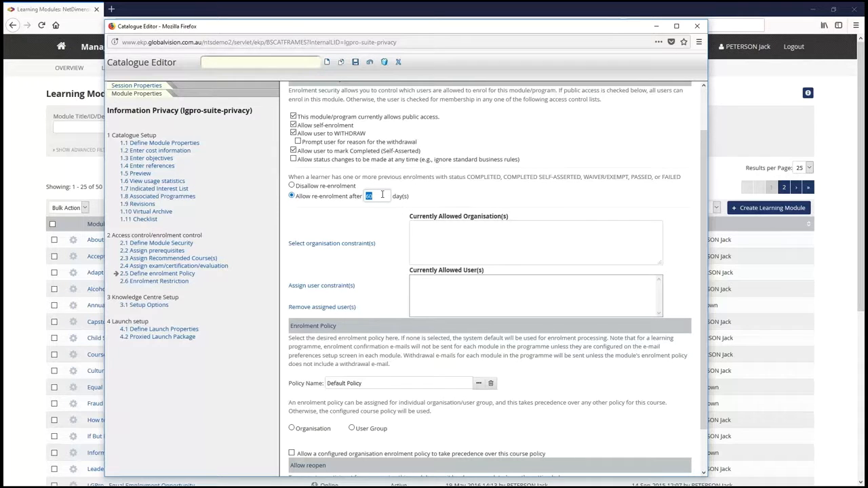
left_click(292, 186)
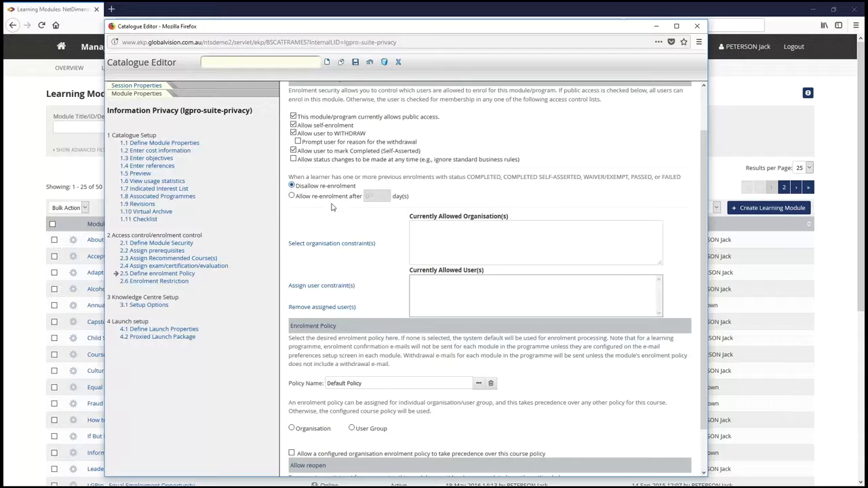
left_click(291, 196)
- Remove public access from the module once more and re-enable it
left_click_drag(447, 119, 300, 119)
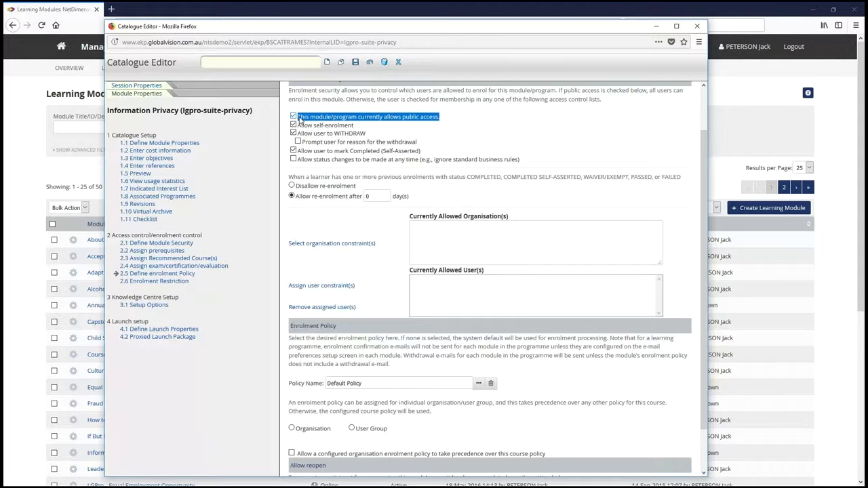
left_click(293, 116)
left_click(453, 140)
left_click(293, 117)
- Review the module's Enrolment Policy section, view the policies available for selection, and close the policy window without choosing one
scroll(372, 250, "down", 1)
scroll(372, 255, "down", 2)
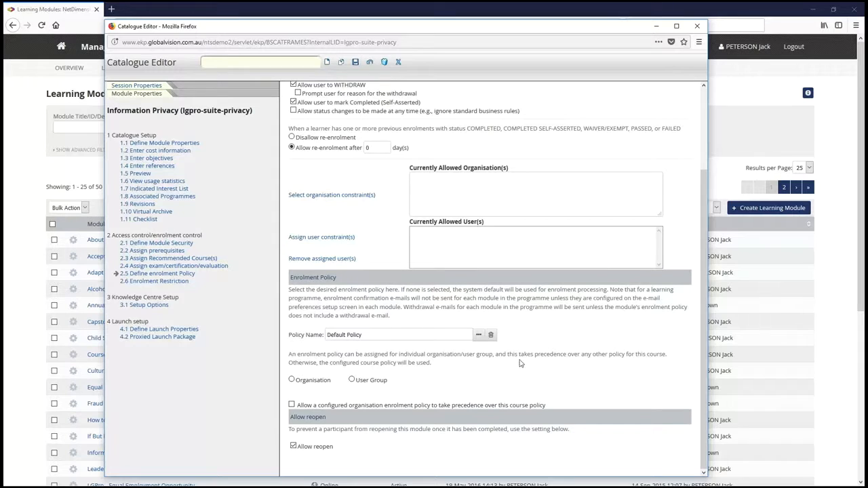
left_click_drag(375, 335, 308, 333)
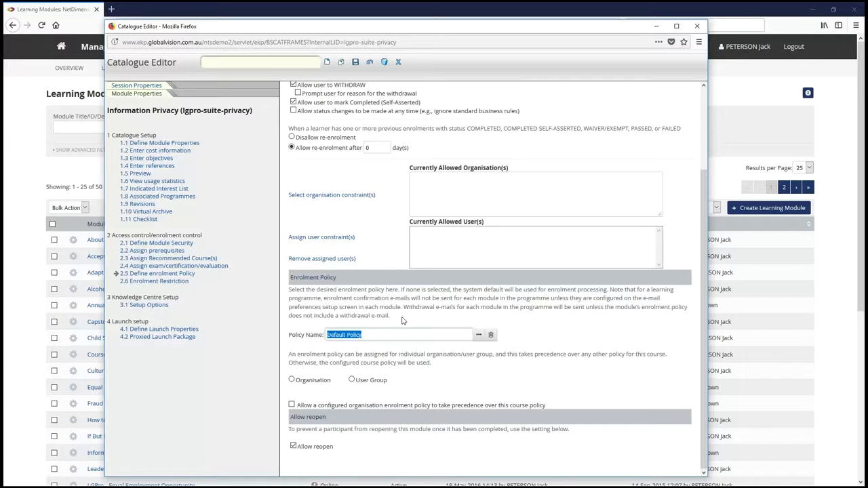
left_click(403, 316)
left_click(478, 335)
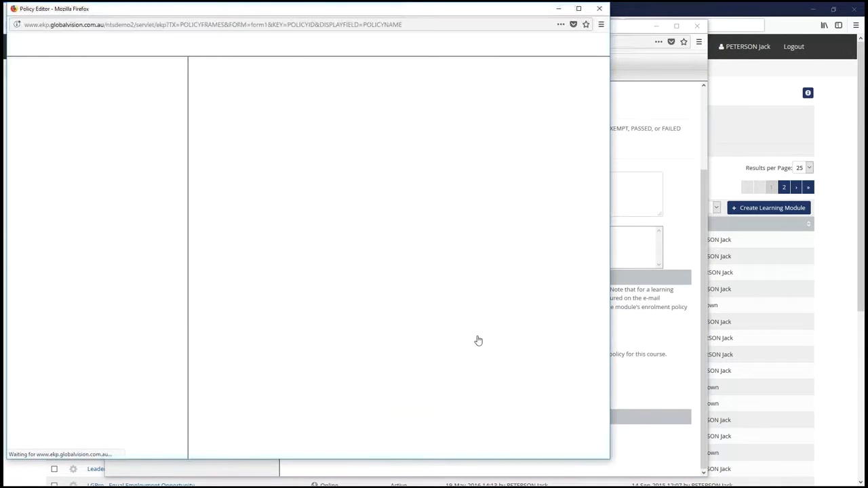
left_click_drag(202, 8, 260, 51)
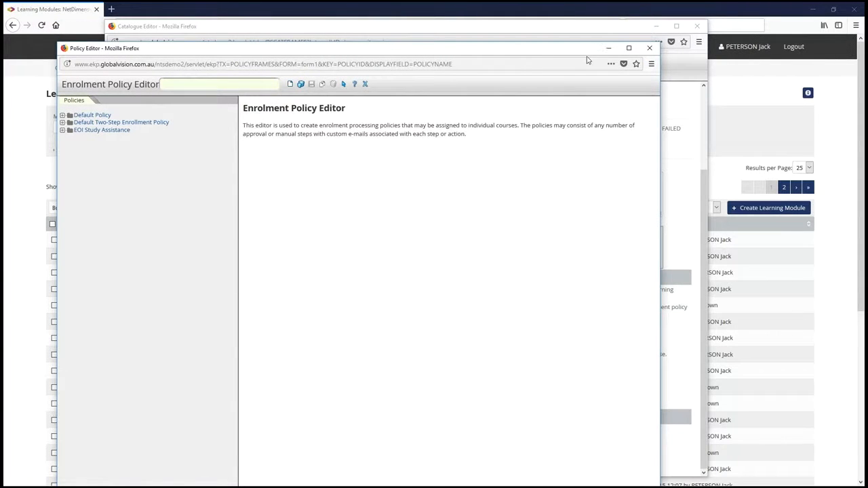
left_click(650, 48)
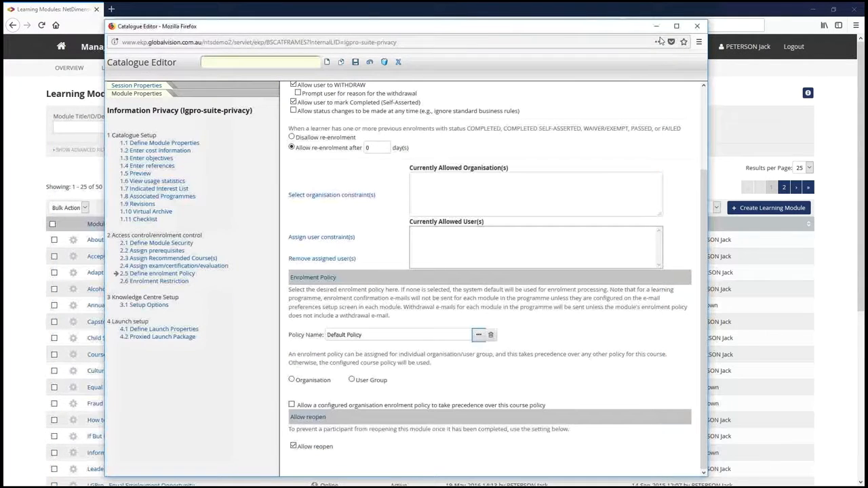
- Minimise the Catalogue Editor, open the Enrolment Policy Editor from the learning enrolment settings, and expand the Default Policy summary
left_click(657, 26)
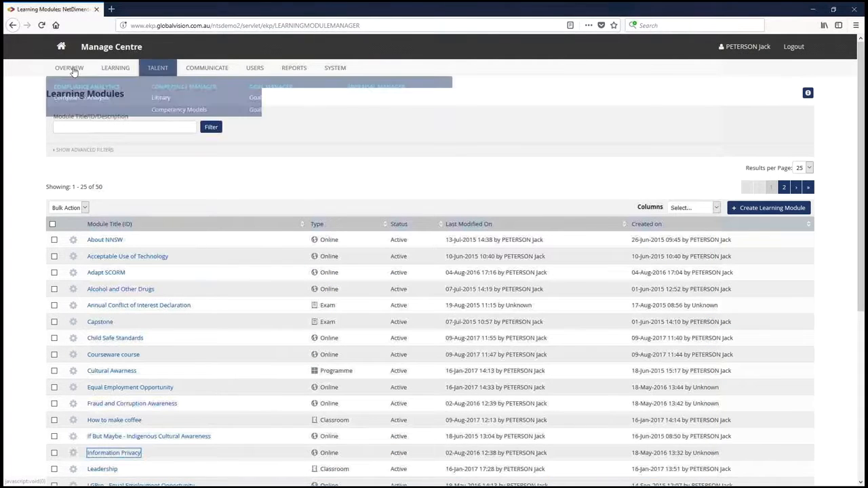
left_click(115, 68)
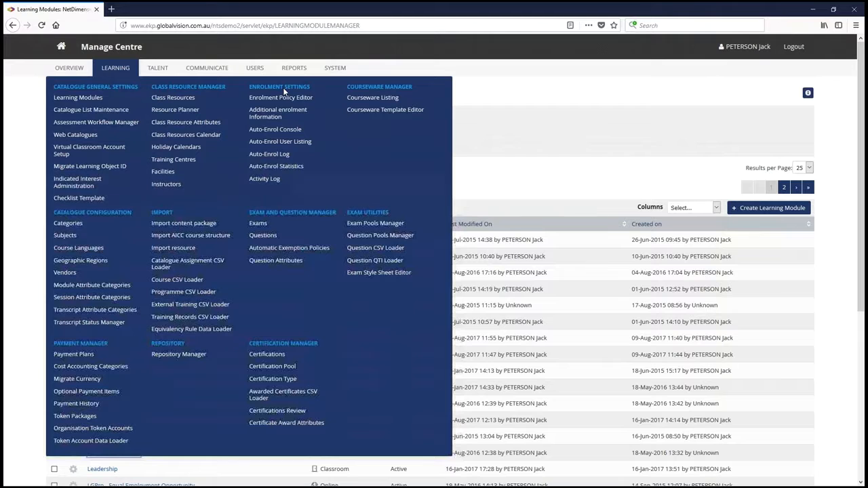
left_click(285, 98)
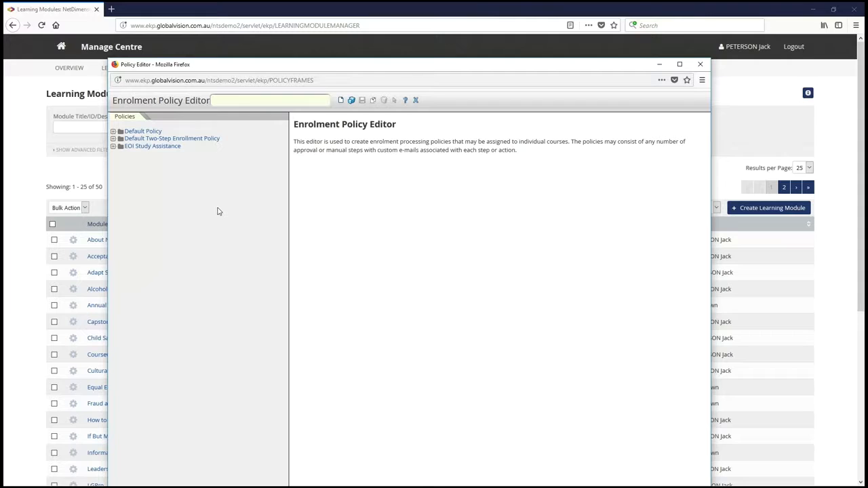
left_click(143, 138)
left_click(116, 132)
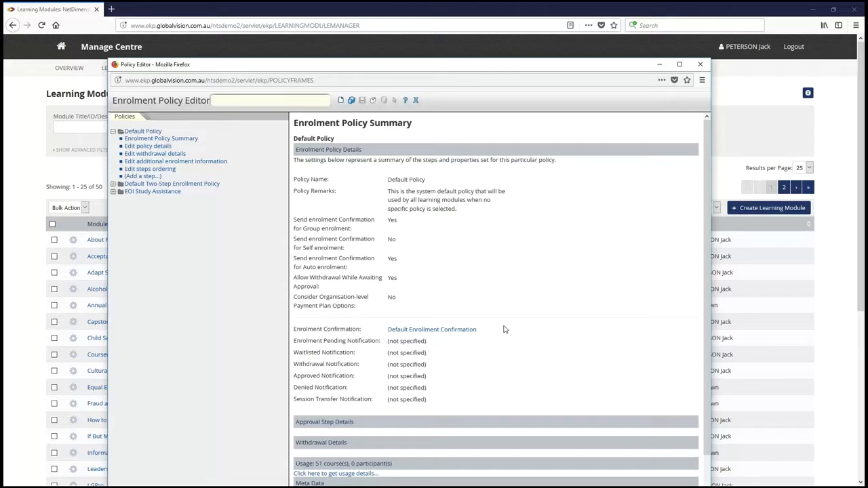
- Examine which notification the Default Policy uses for enrolment confirmation
scroll(517, 332, "down", 2)
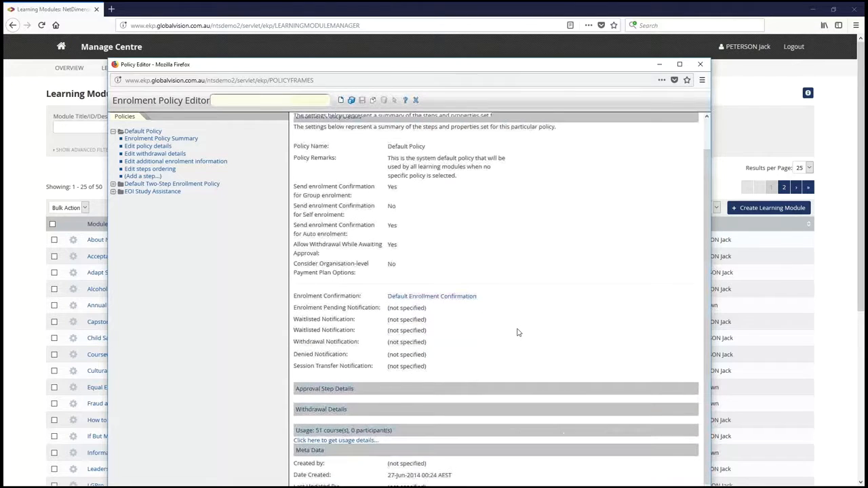
left_click_drag(382, 272, 513, 277)
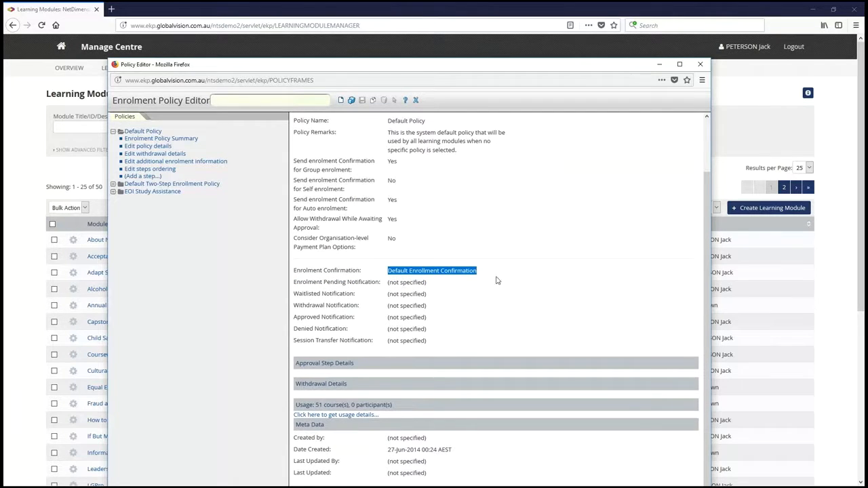
left_click(378, 272)
left_click_drag(378, 273, 498, 273)
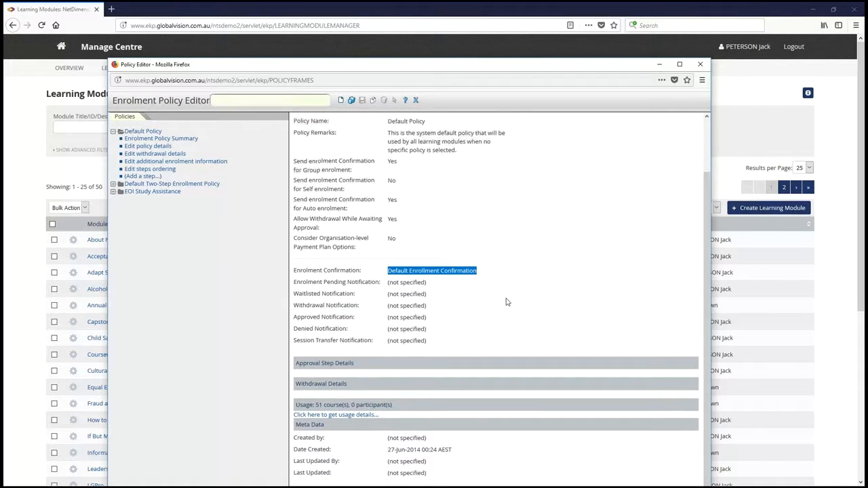
scroll(505, 299, "up", 2)
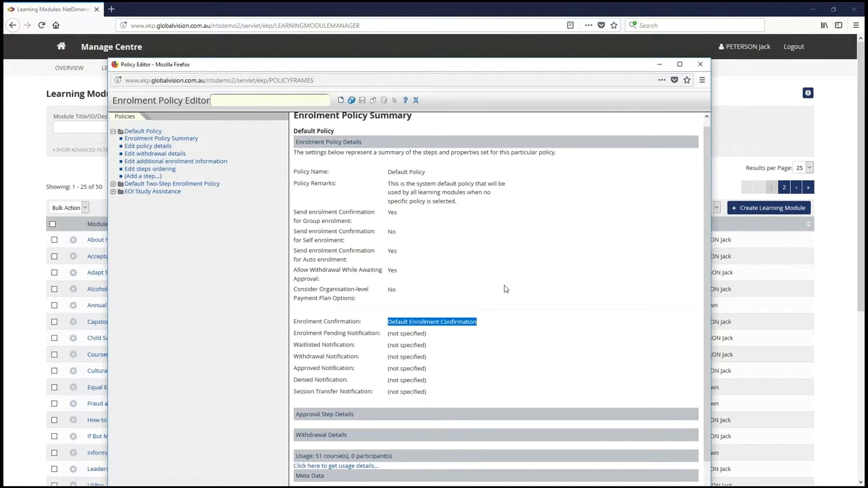
- Examine the Default Policy's remarks, its group, self and auto enrolment confirmation settings, and its withdrawal while awaiting approval setting
left_click_drag(295, 212, 296, 173)
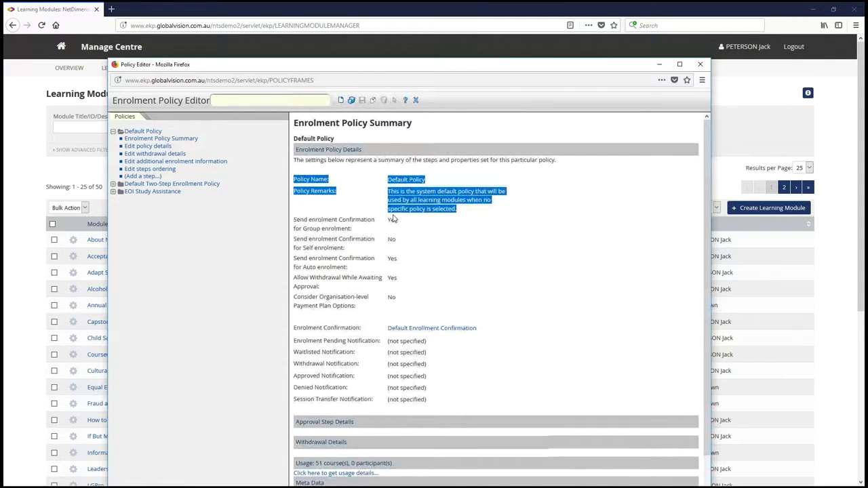
left_click_drag(393, 218, 406, 227)
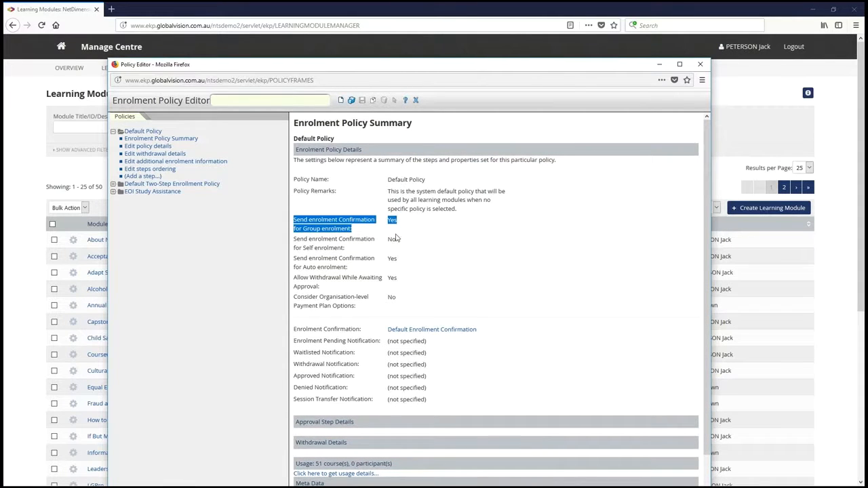
left_click(312, 231)
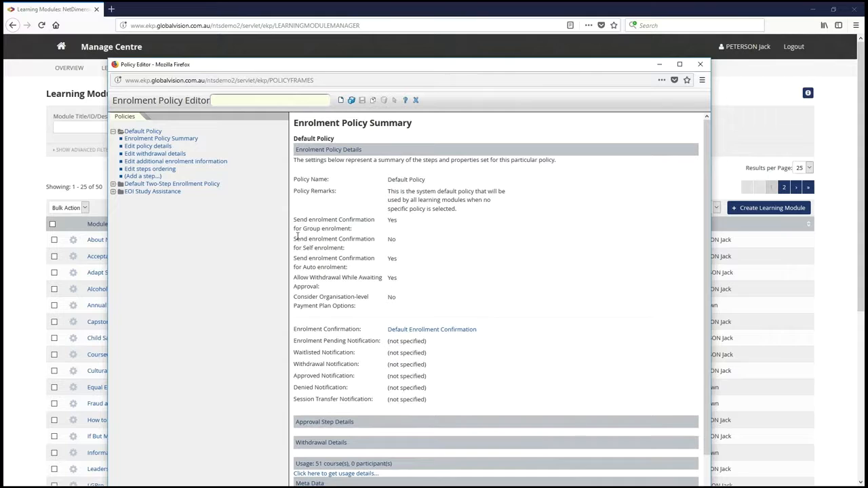
left_click_drag(295, 236, 354, 249)
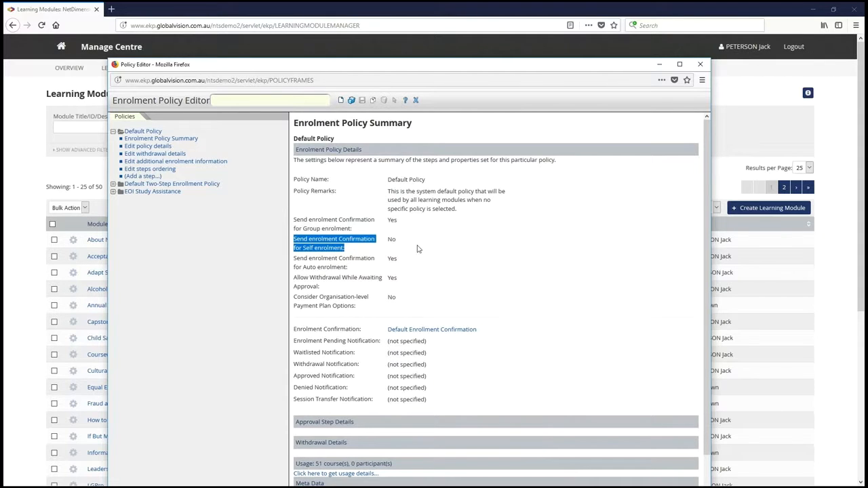
left_click(309, 259)
left_click_drag(294, 257, 361, 271)
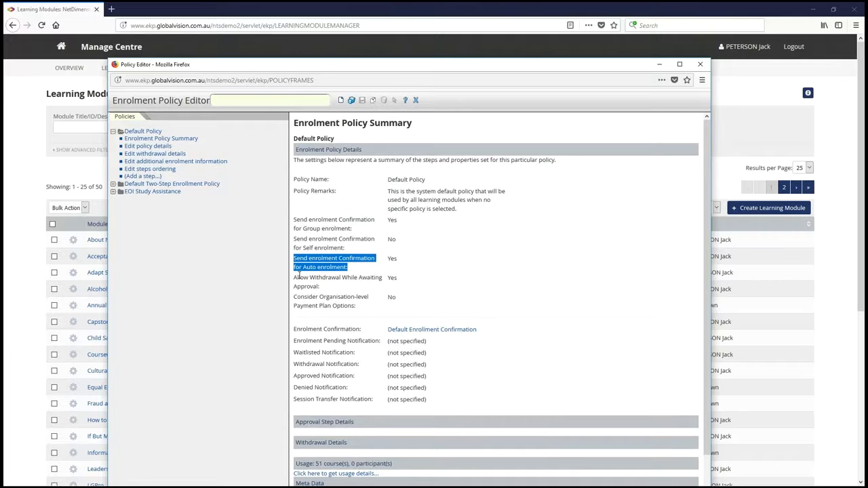
left_click_drag(293, 277, 355, 288)
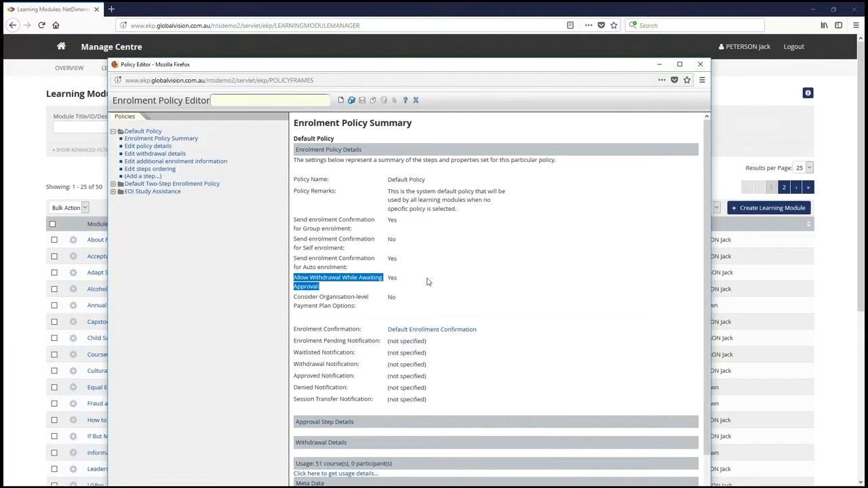
left_click(398, 279)
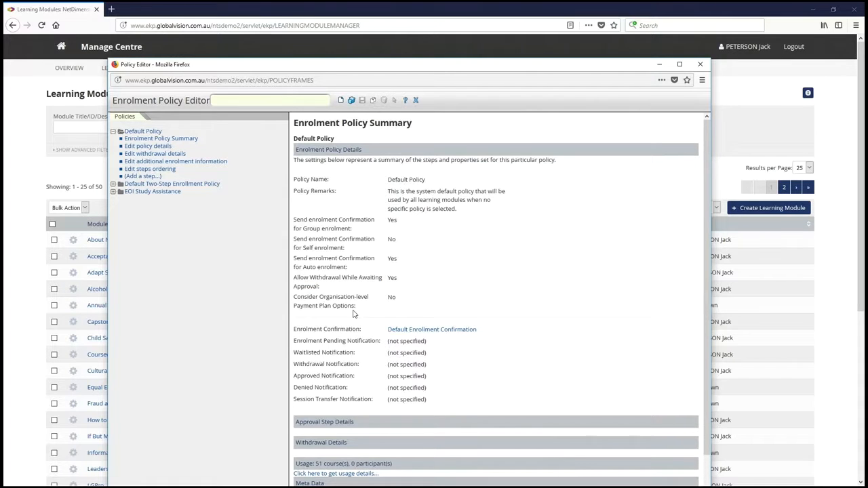
scroll(353, 314, "down", 2)
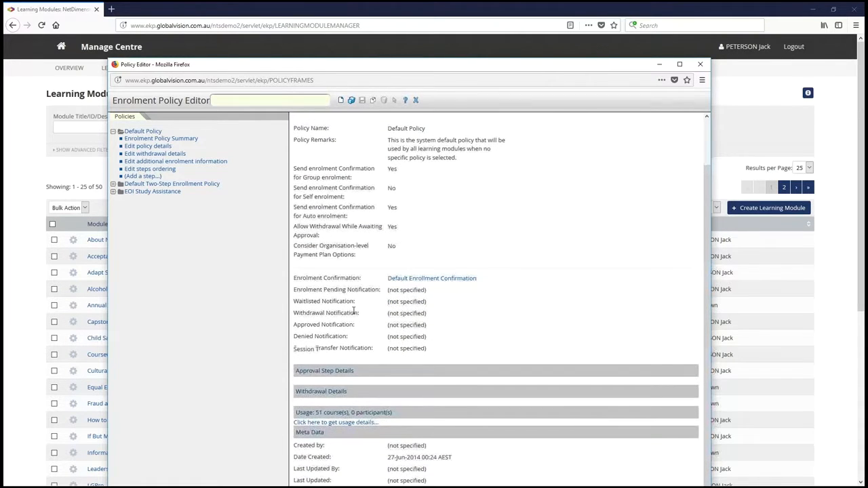
scroll(353, 312, "up", 2)
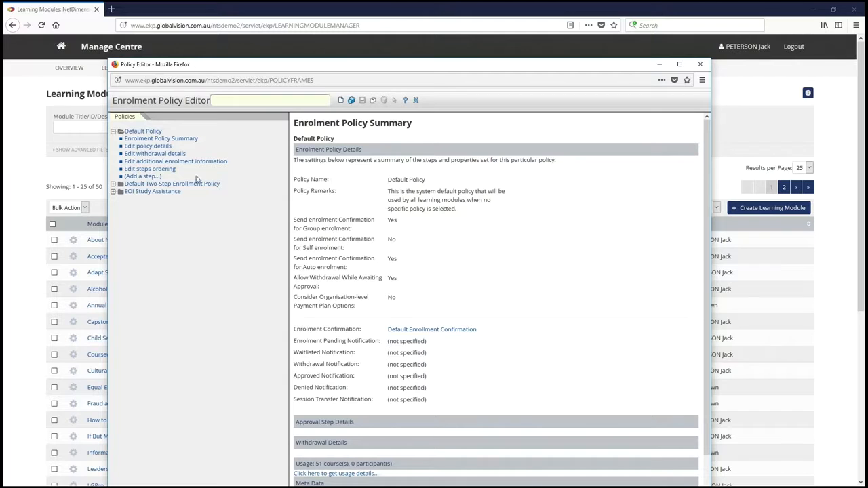
- Look through the Default Policy's policy details, withdrawal details and additional enrolment information, trying the withdrawal approval option without saving
left_click(136, 147)
left_click(405, 282)
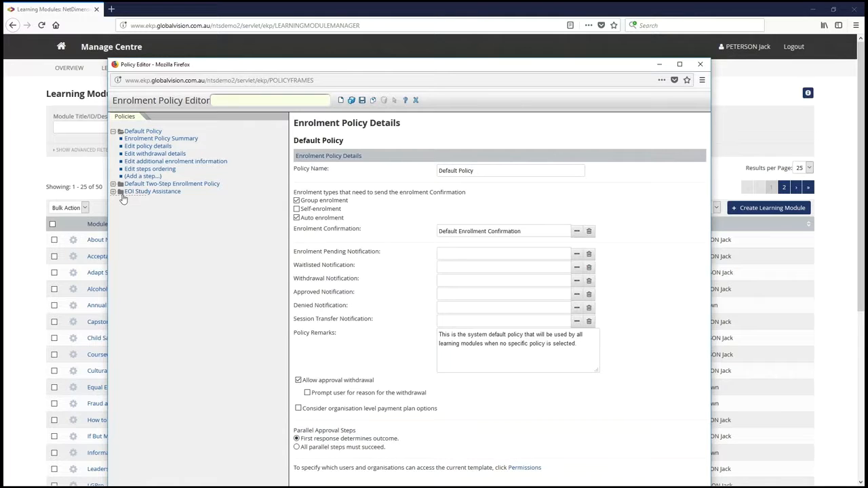
left_click(155, 153)
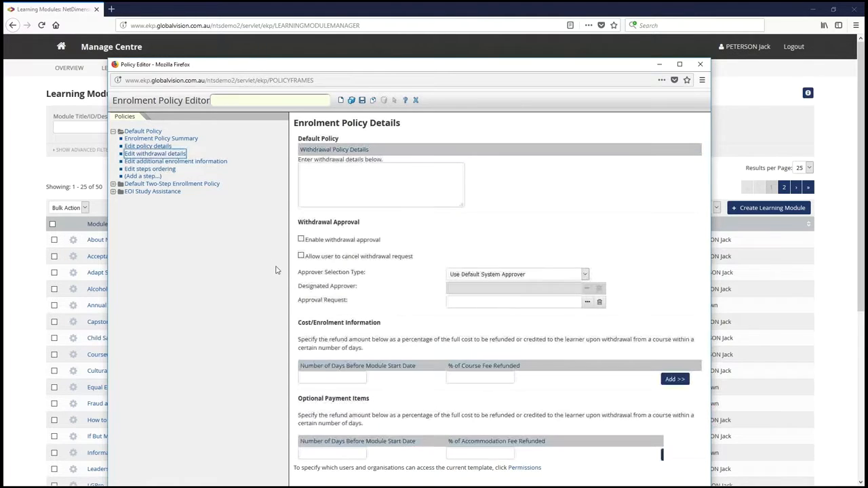
left_click(301, 240)
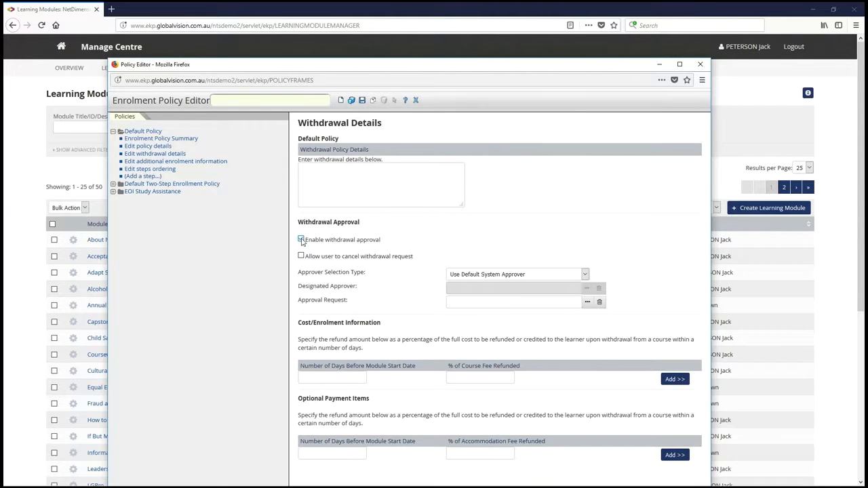
left_click(217, 162)
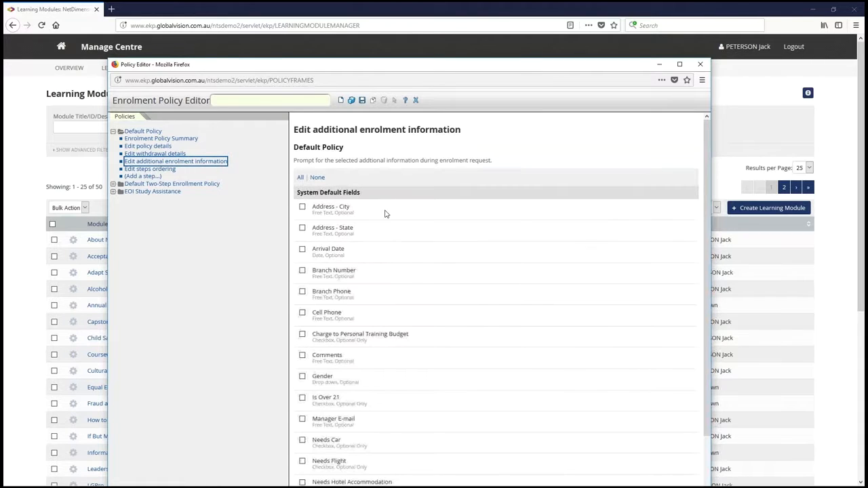
- Open the Default Policy's details for editing and clone the policy
left_click(139, 132)
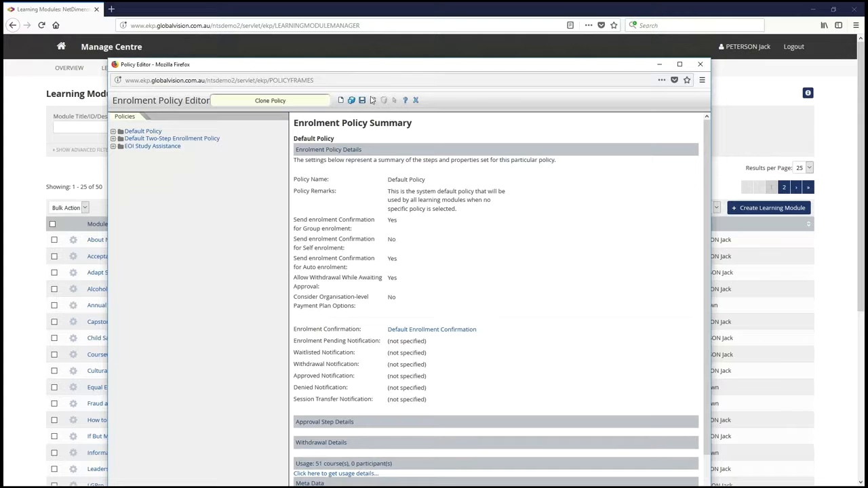
left_click(143, 132)
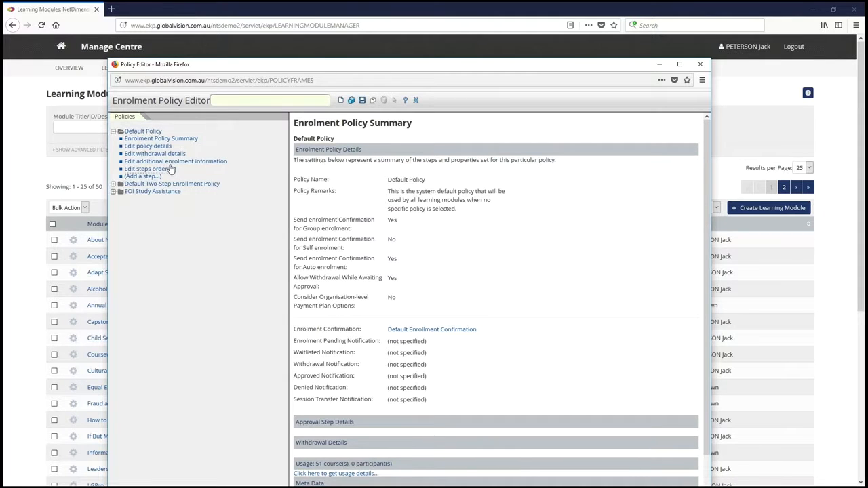
left_click(147, 147)
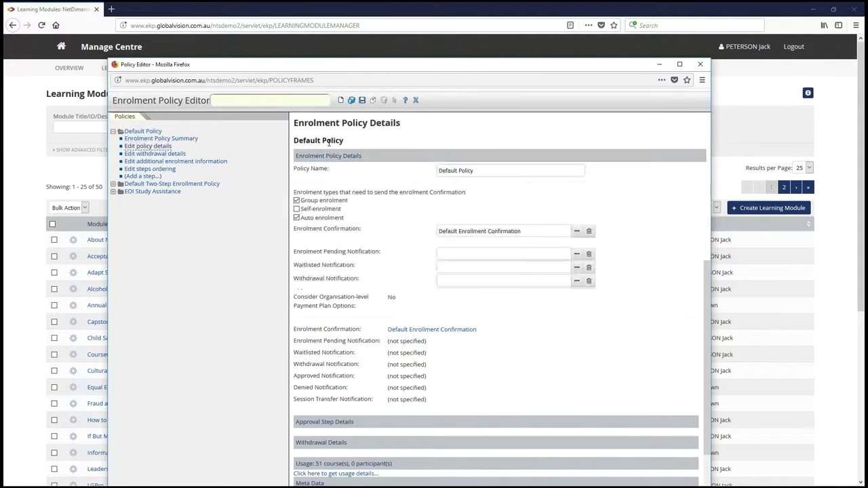
left_click(373, 101)
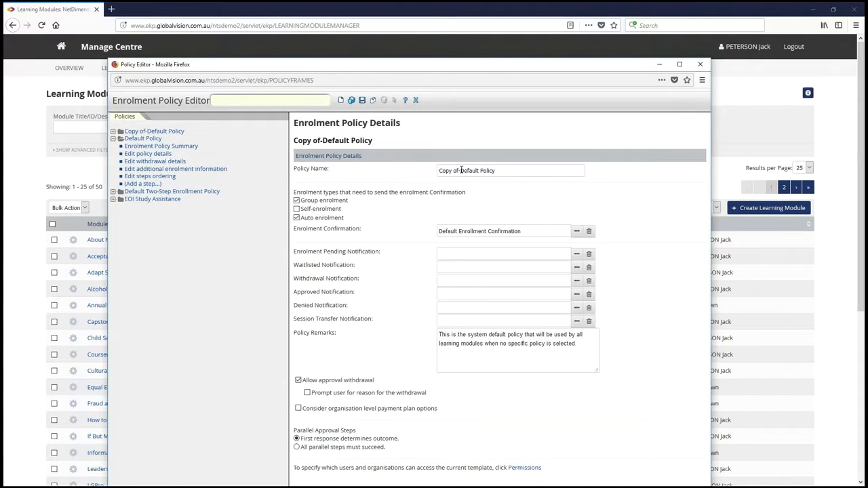
- Rename the cloned policy as Test Policy and save it
left_click_drag(480, 170, 360, 157)
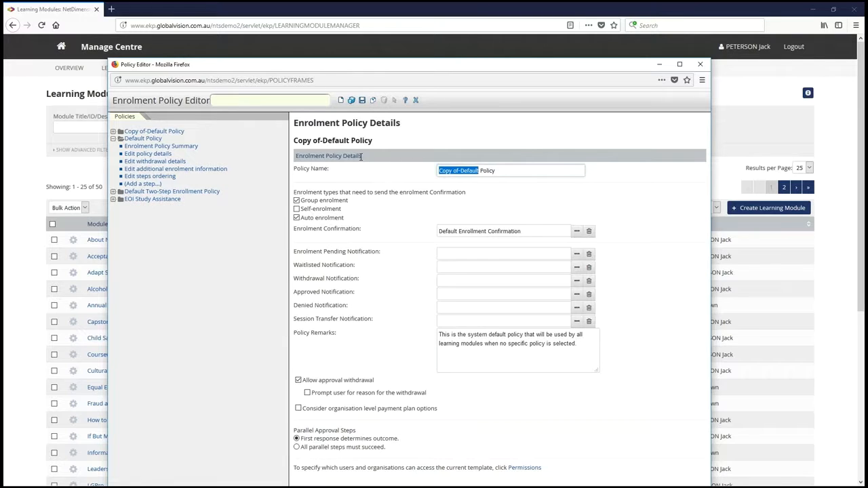
type("Test")
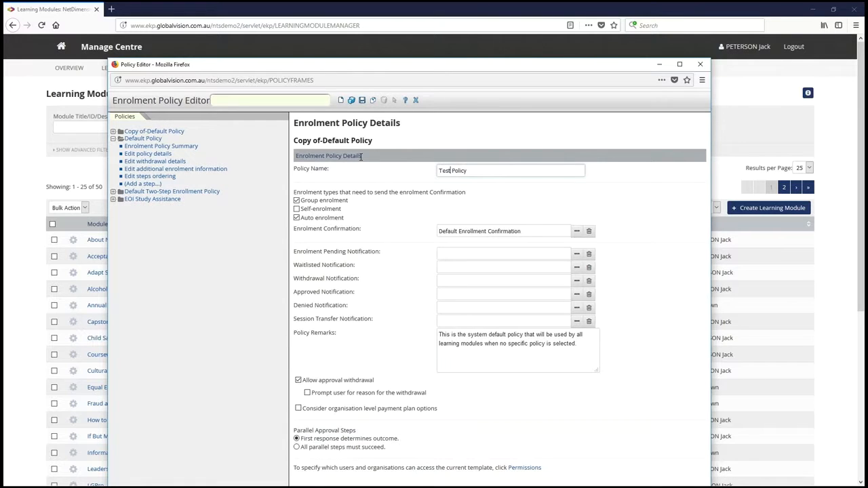
left_click(362, 100)
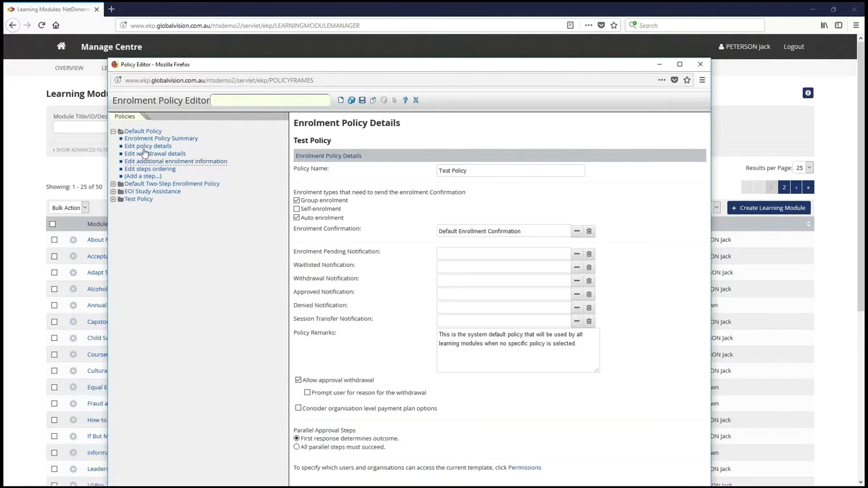
- Enable self-enrolment confirmation and the prompt for a withdrawal reason in Test Policy, then save and close the policy editor
left_click(114, 200)
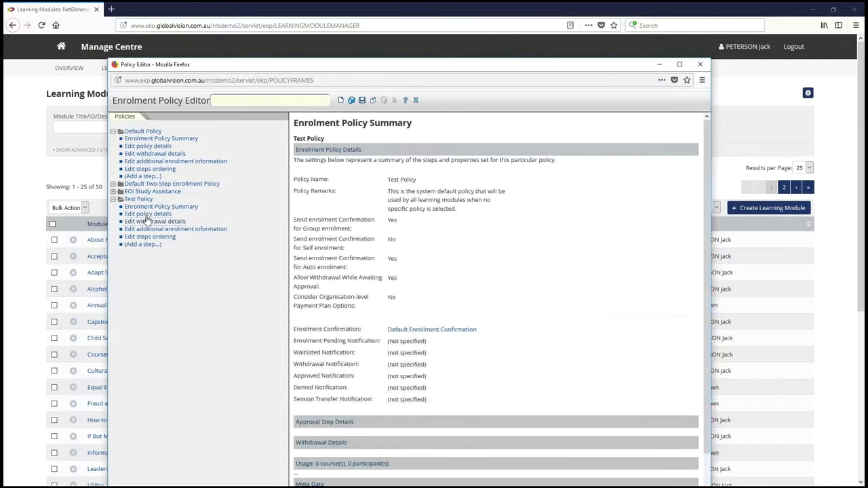
left_click(147, 214)
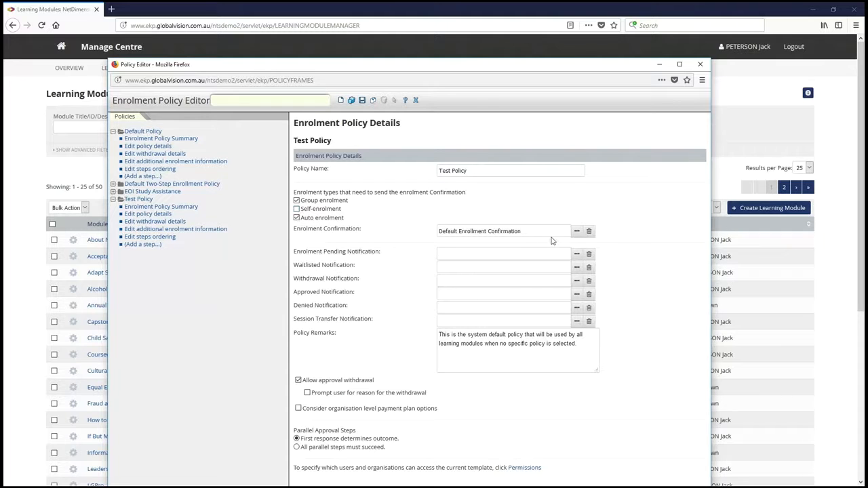
left_click(298, 209)
left_click(308, 393)
left_click(362, 99)
left_click(416, 101)
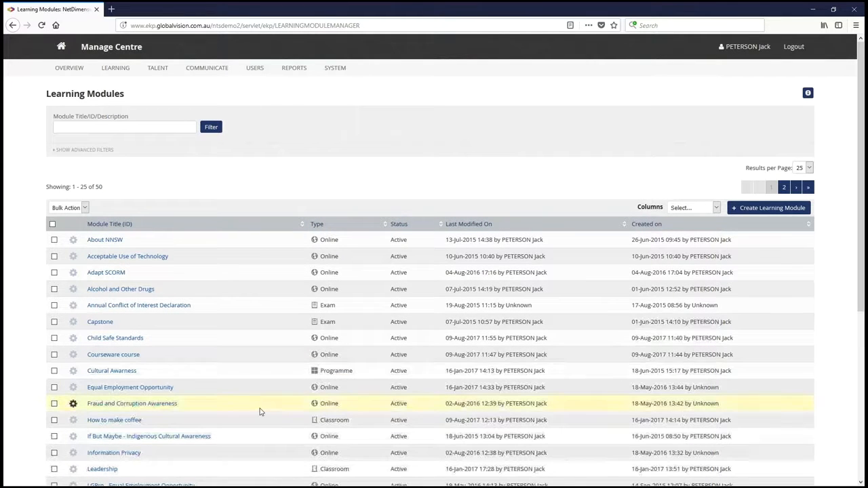
- Return to the Catalogue Editor, assign Test Policy as the Information Privacy module's enrolment policy, and save and close the module
key("alt+Tab")
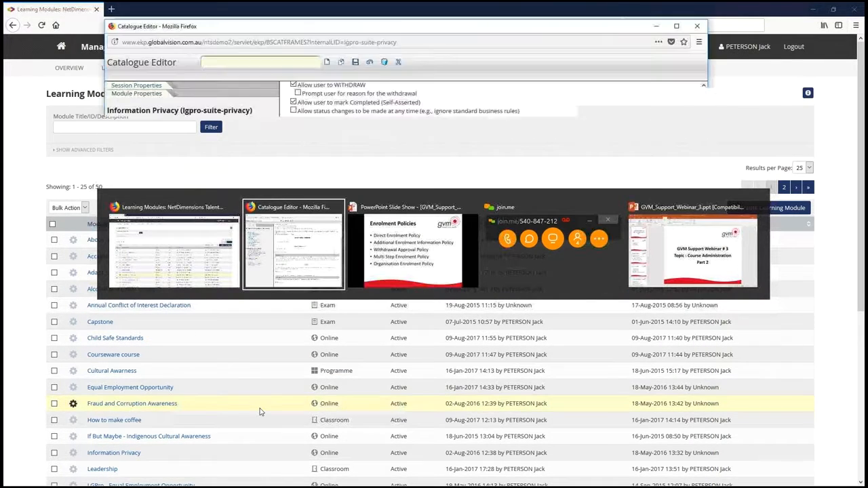
left_click(479, 335)
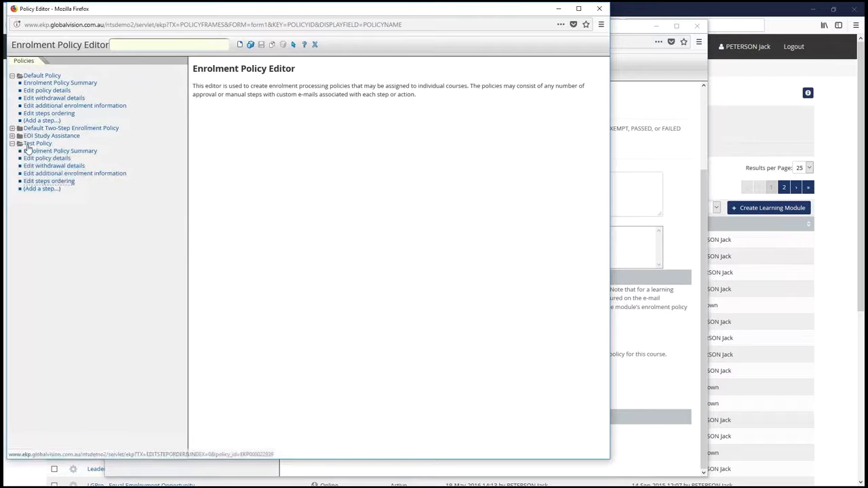
left_click(294, 44)
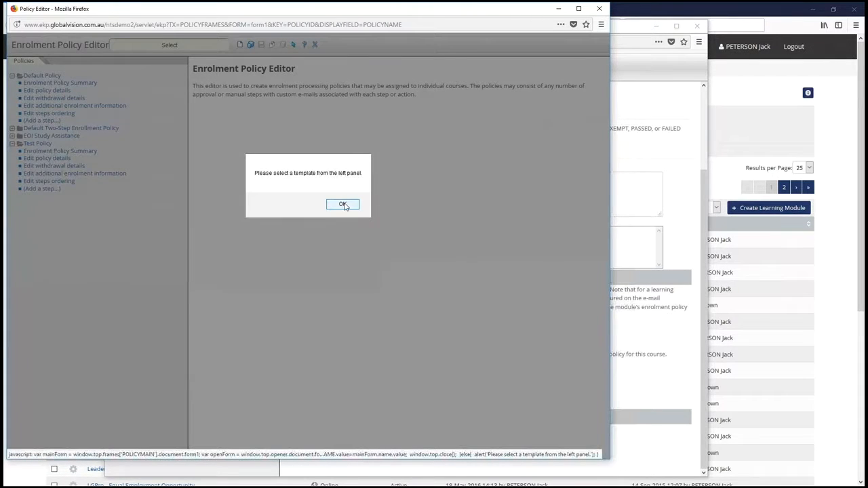
left_click(342, 204)
left_click(36, 144)
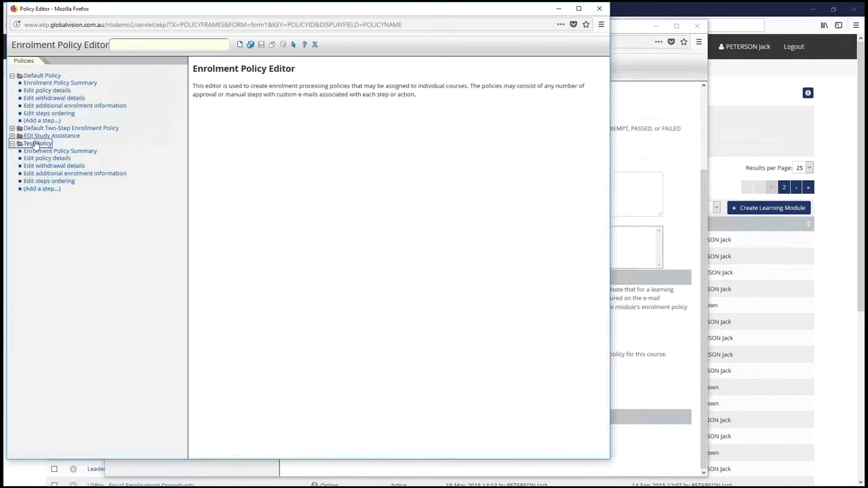
left_click(35, 159)
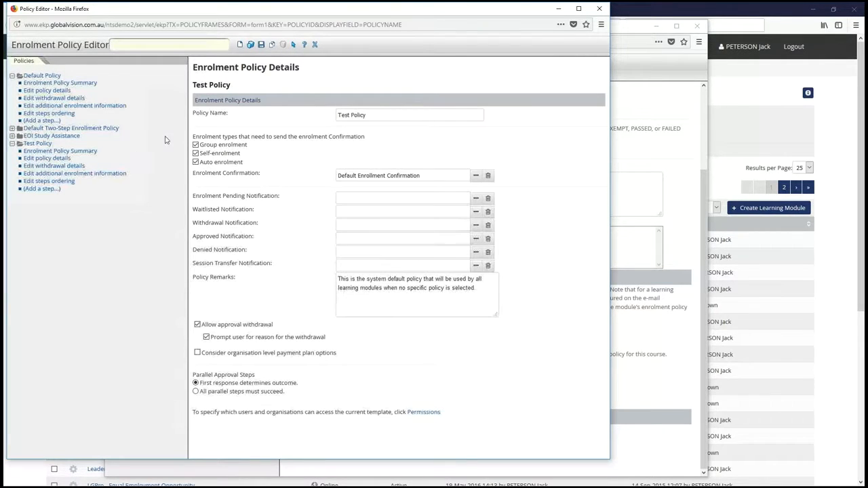
left_click(293, 44)
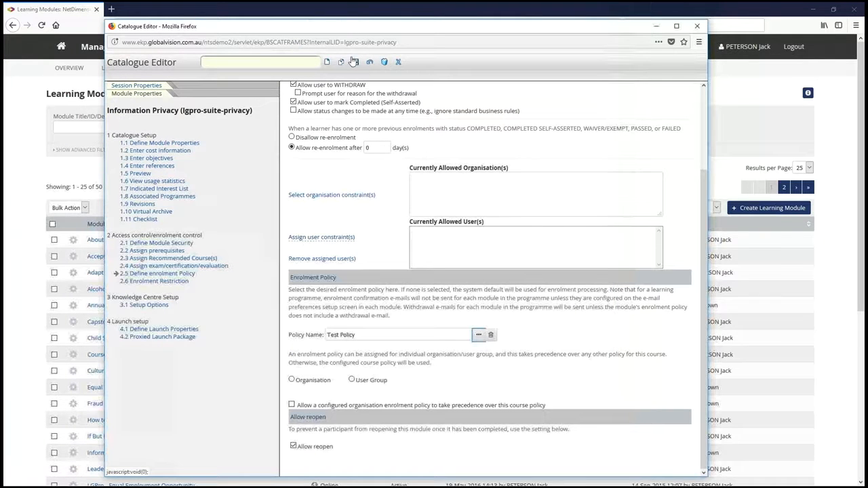
left_click(355, 63)
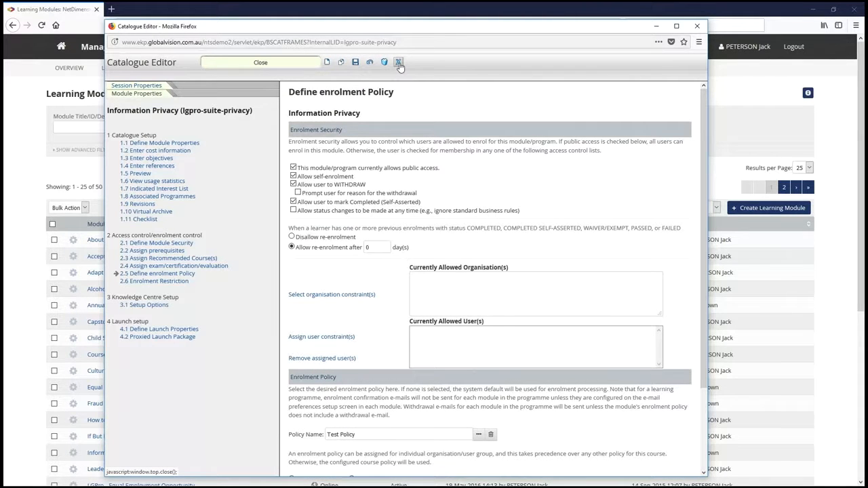
left_click(399, 63)
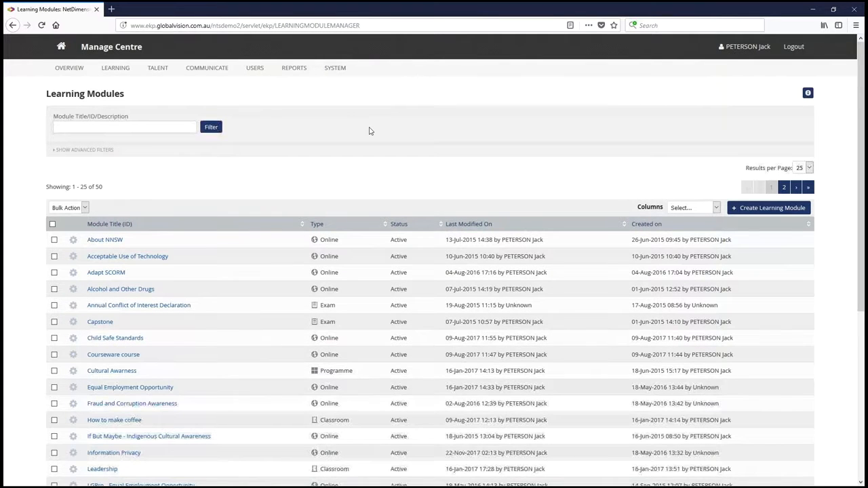
- Switch to the PowerPoint slide show to review the list of enrolment policy types, and return to the learning modules page
key("alt+Tab")
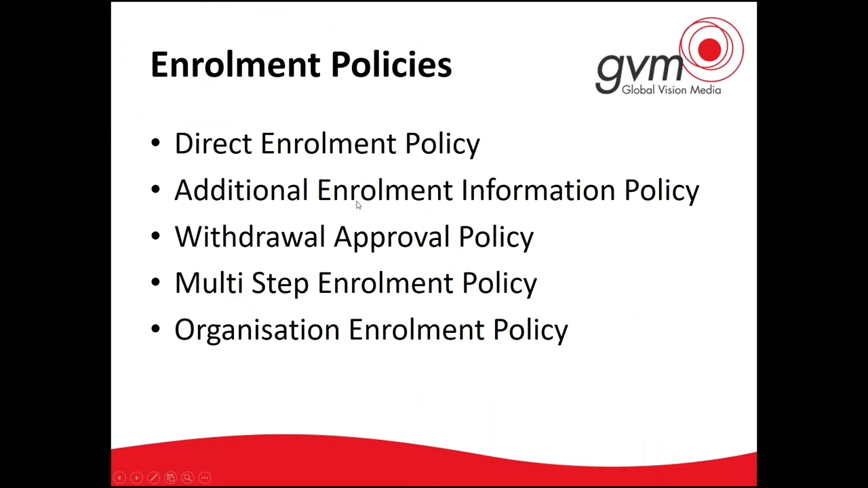
key("alt+Tab")
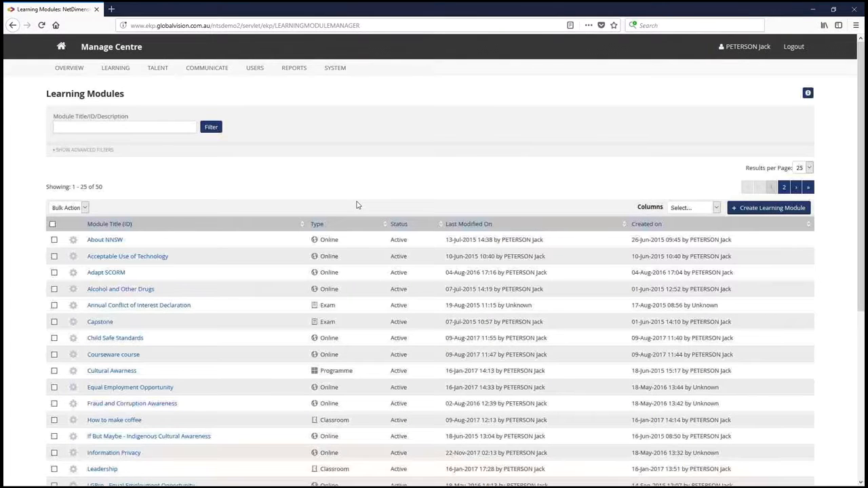
- Open the Enrolment Policy Editor from the learning enrolment settings and move its window towards the middle of the screen
left_click(206, 69)
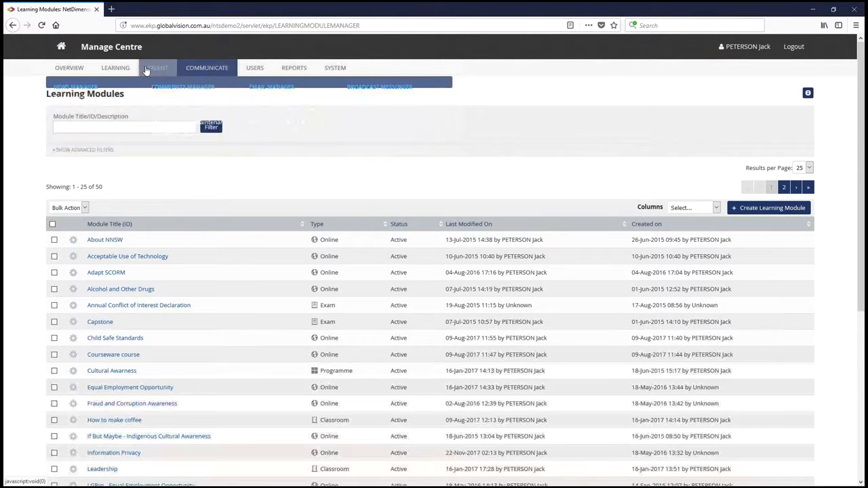
mouse_move(126, 72)
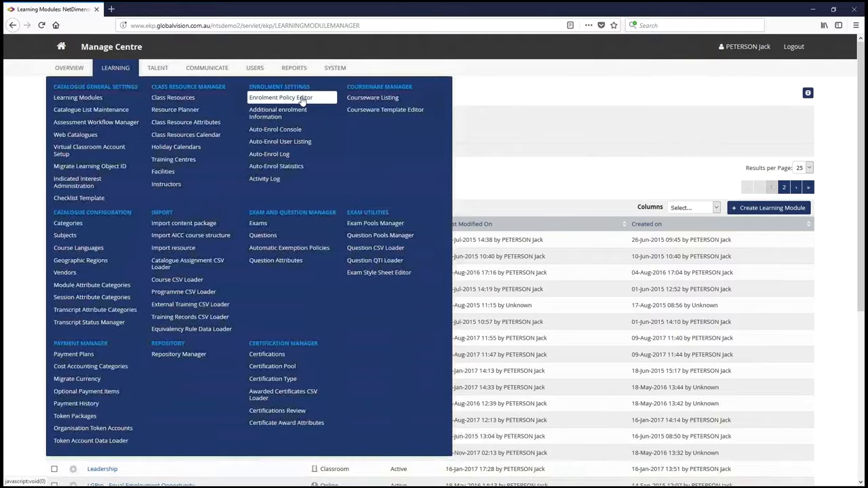
left_click(303, 100)
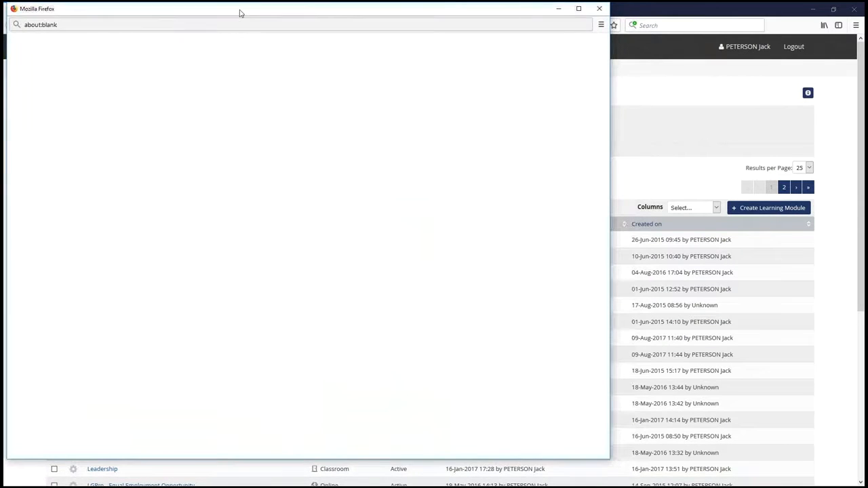
left_click_drag(239, 13, 363, 65)
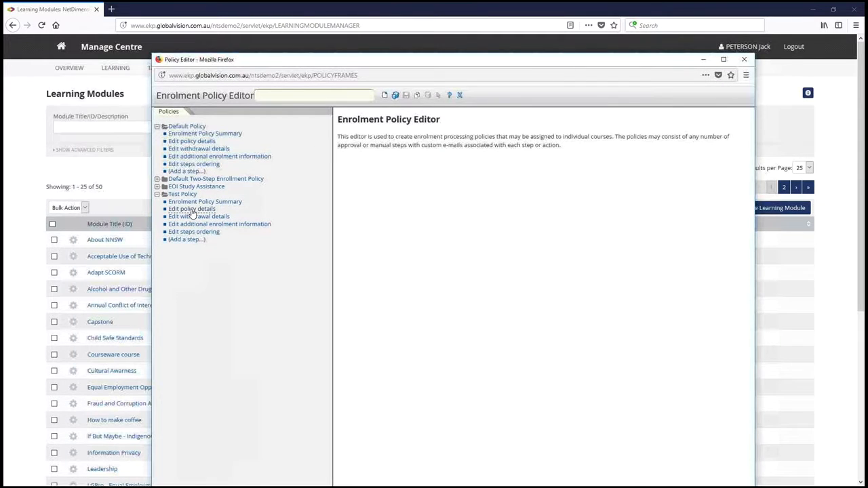
- Select Needs Car and Needs Hotel Accommodation as the additional information Test Policy prompts for during enrolment
left_click(193, 216)
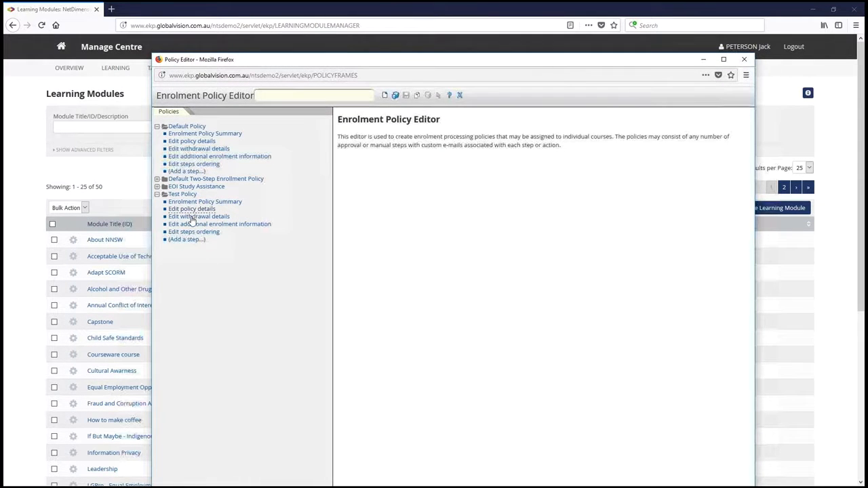
left_click(239, 225)
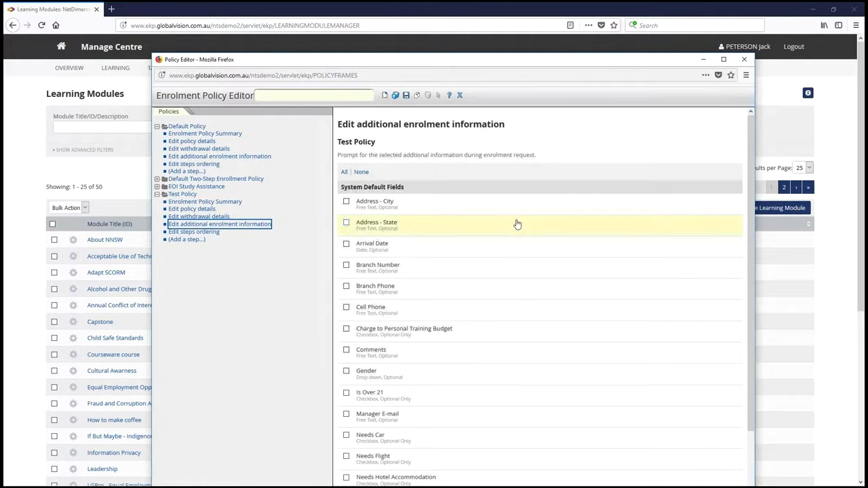
scroll(517, 221, "down", 2)
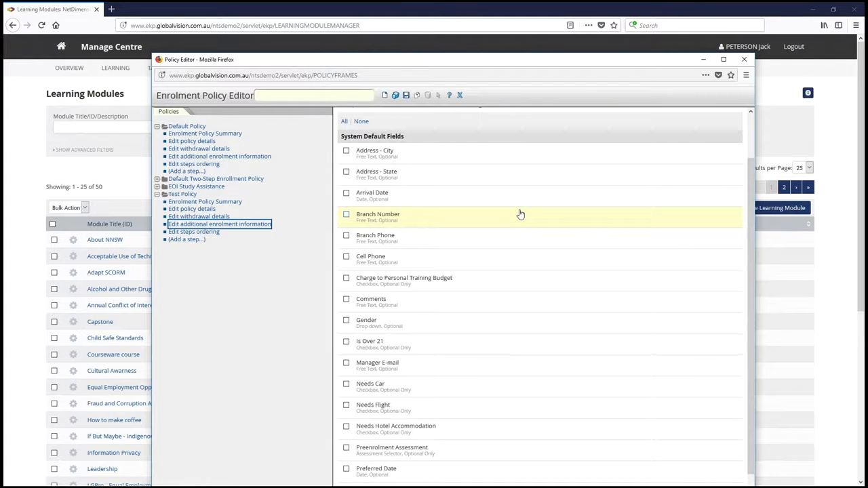
scroll(520, 214, "down", 1)
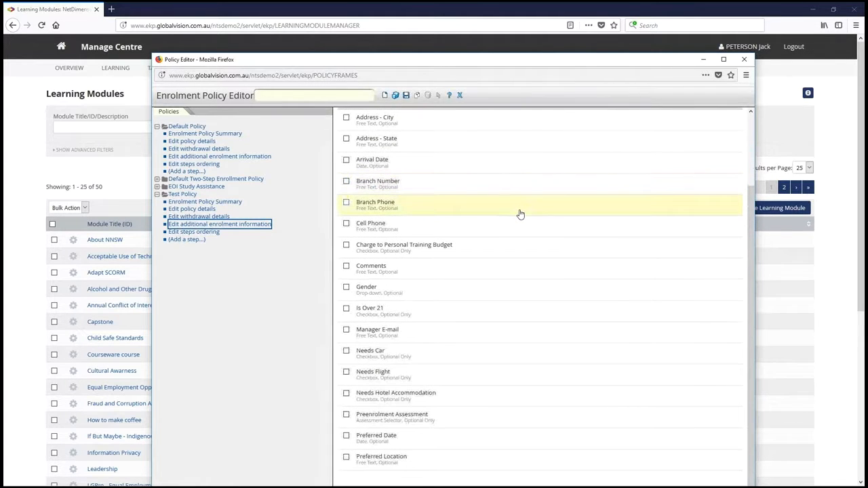
scroll(520, 214, "up", 2)
scroll(520, 214, "down", 2)
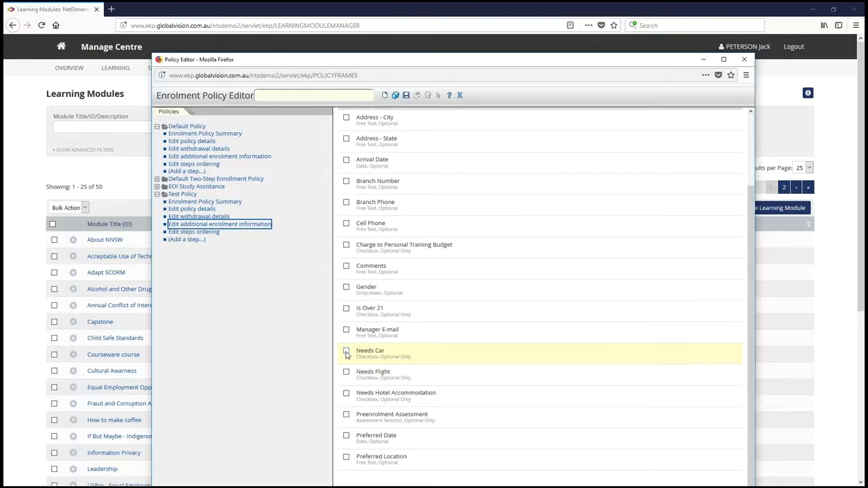
left_click(346, 353)
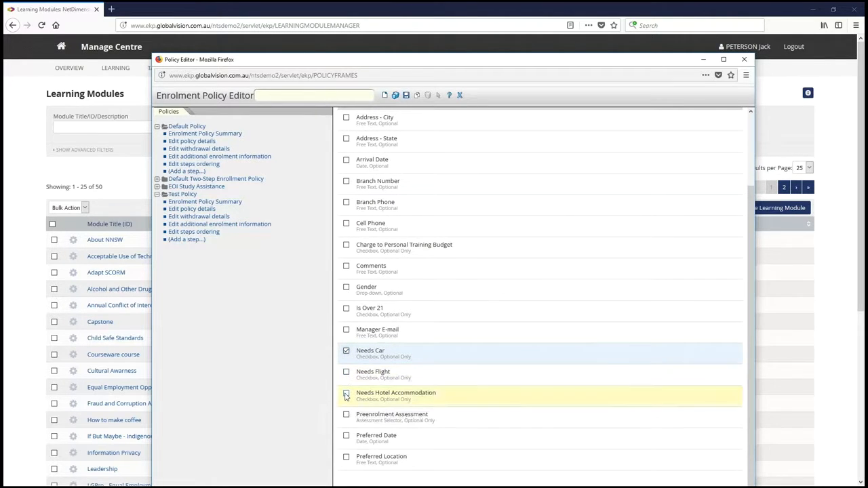
left_click(346, 395)
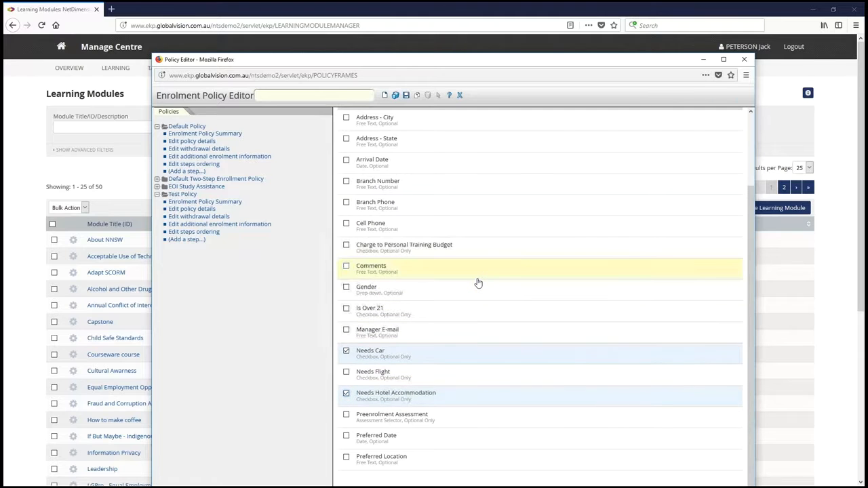
- Add Cell Phone to the additional information Test Policy prompts for, save the policy and close the Enrolment Policy Editor
scroll(398, 296, "up", 3)
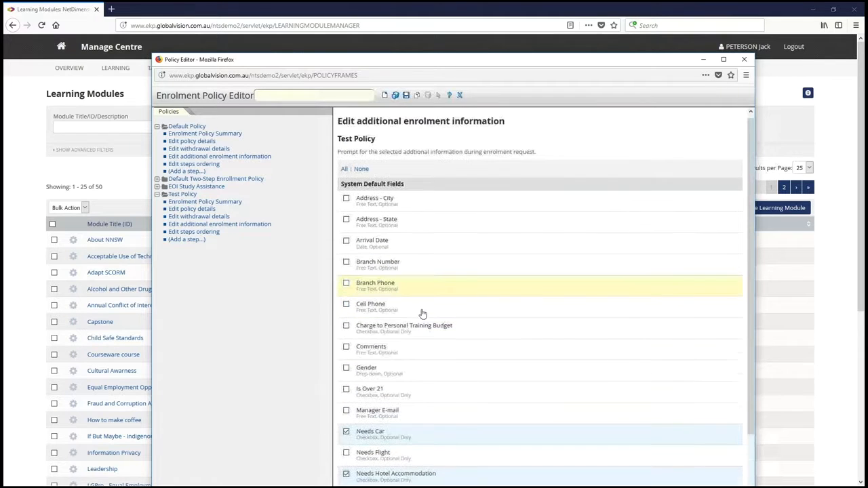
left_click(347, 308)
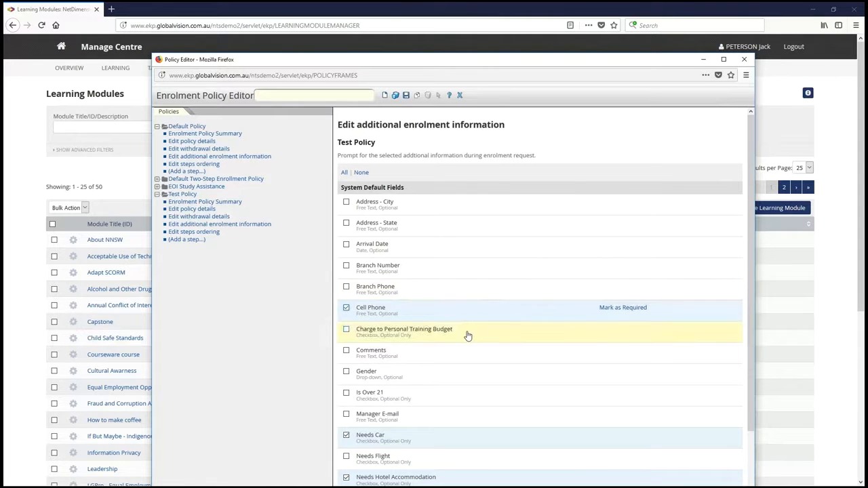
scroll(467, 337, "down", 3)
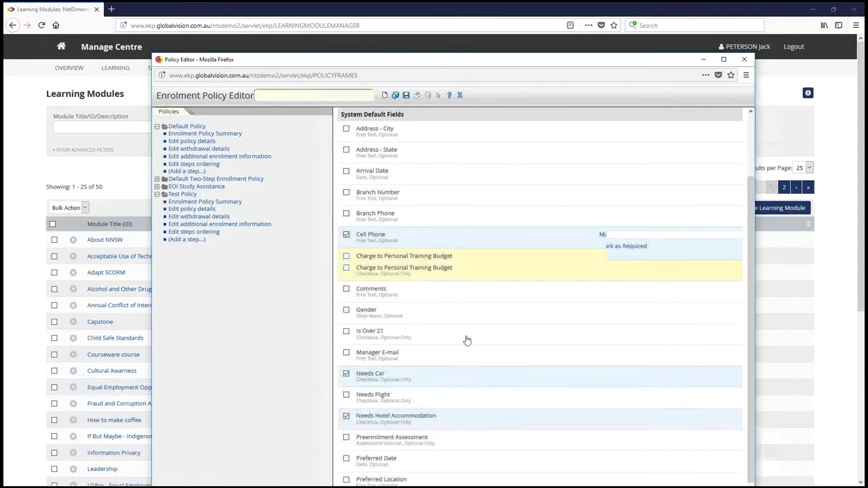
left_click(407, 97)
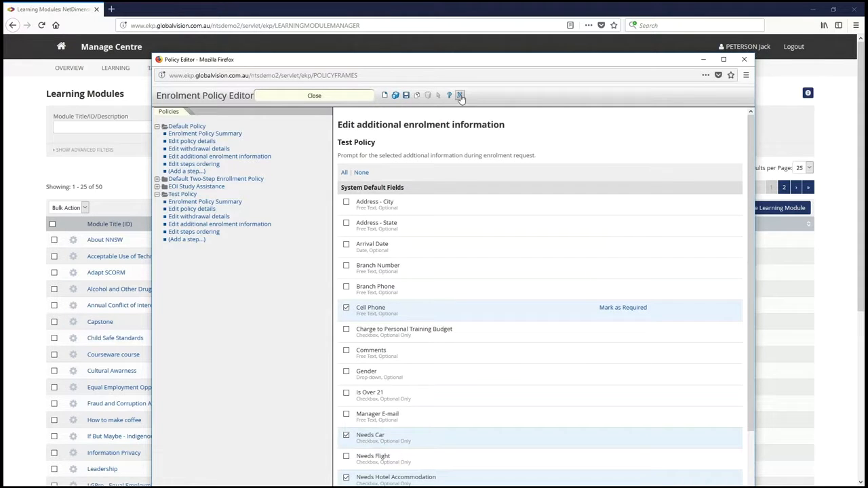
left_click(460, 97)
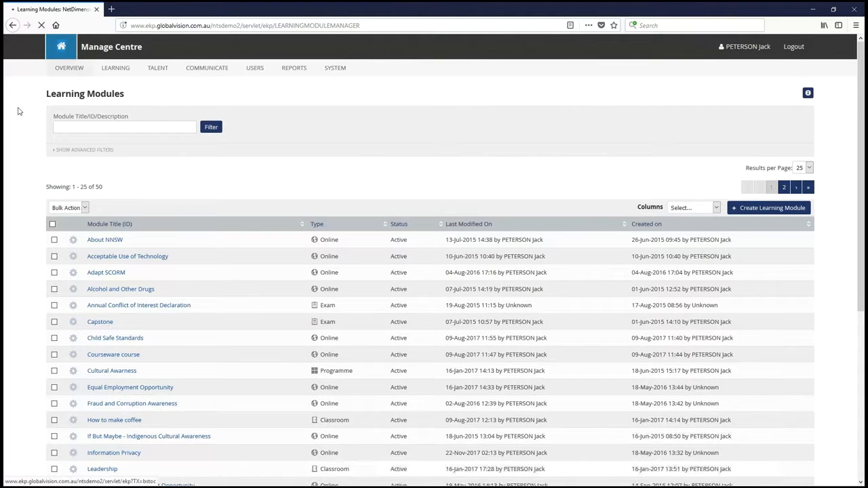
- Open the Fraud and Corruption Awareness module and go to the policy selection in its enrolment policy settings
scroll(17, 111, "down", 3)
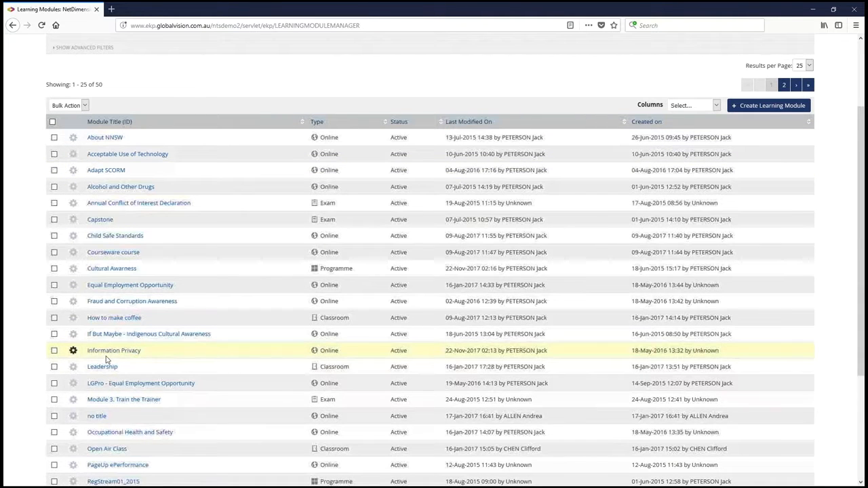
left_click(115, 302)
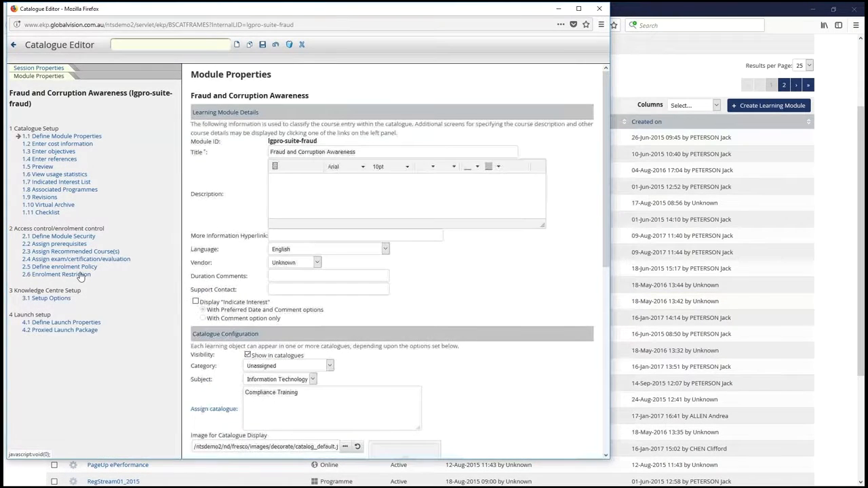
left_click(68, 268)
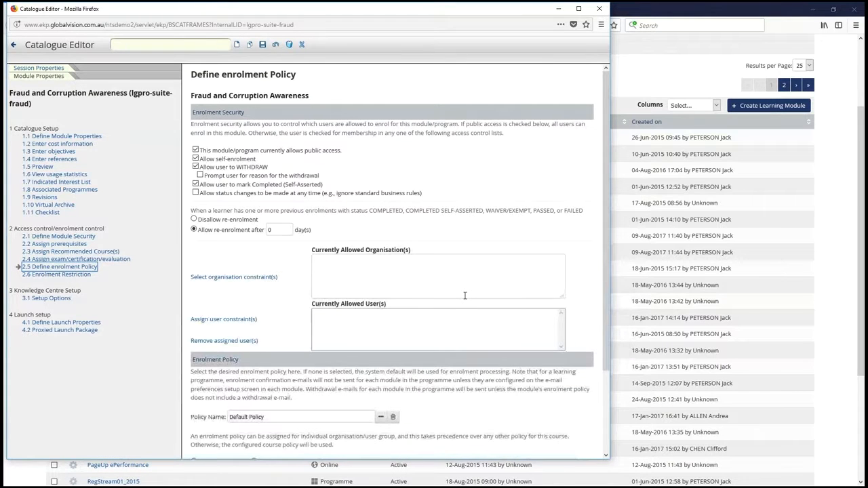
scroll(464, 296, "down", 3)
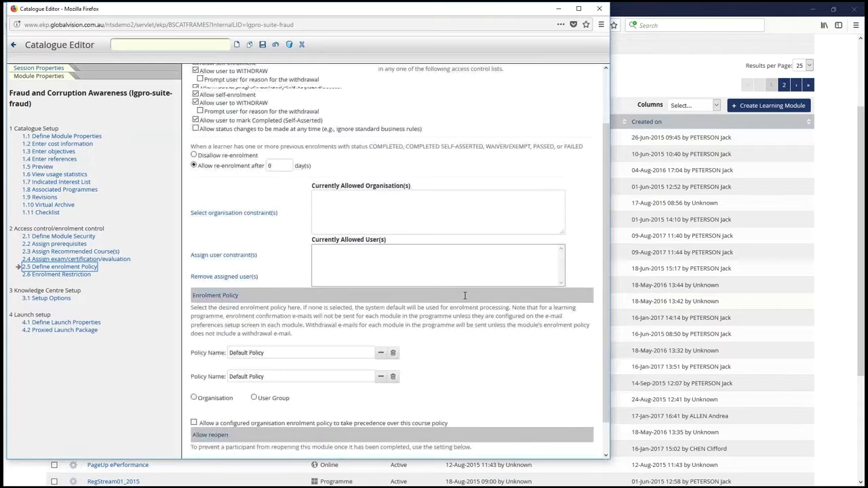
scroll(465, 296, "down", 2)
- Assign Test Policy as the Fraud and Corruption Awareness module's enrolment policy, and save and close the module
left_click(382, 312)
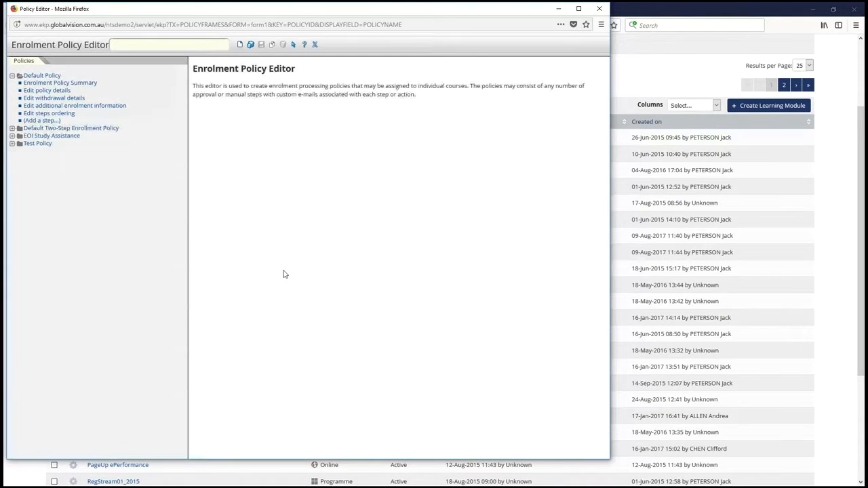
left_click(37, 144)
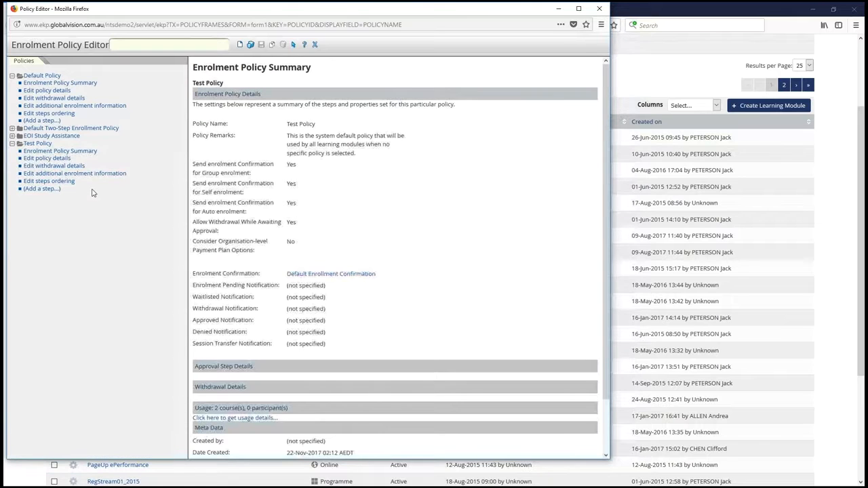
left_click(294, 44)
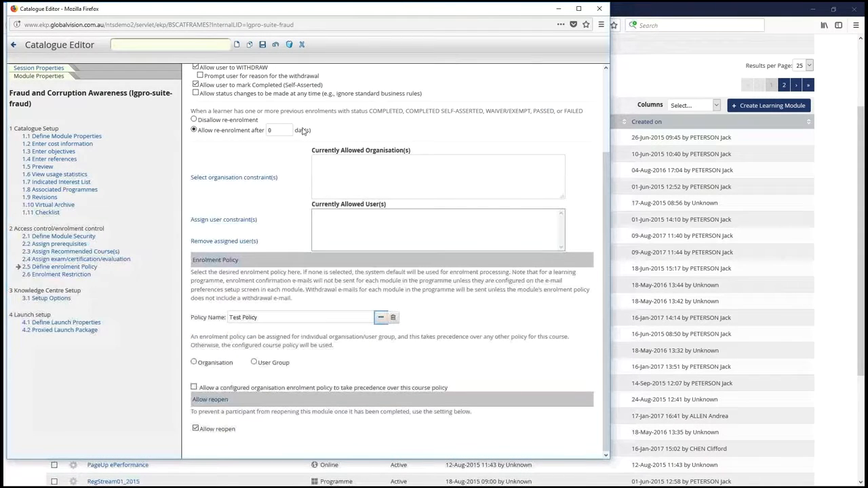
left_click(263, 44)
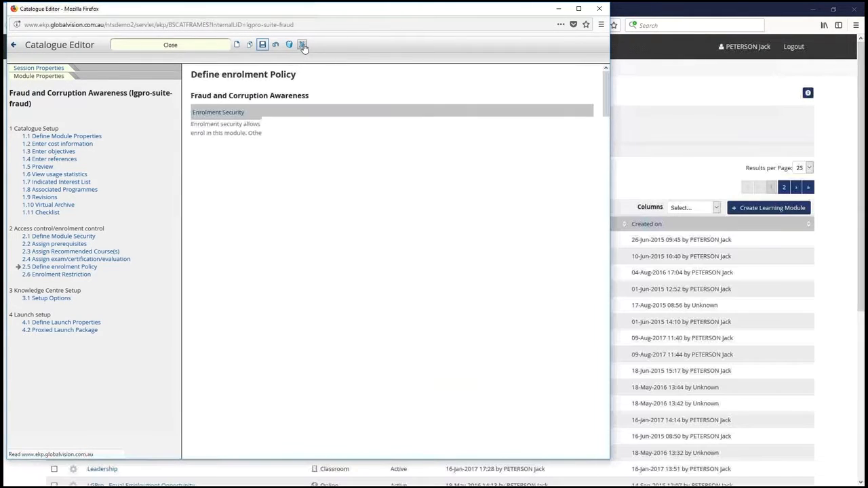
left_click(303, 44)
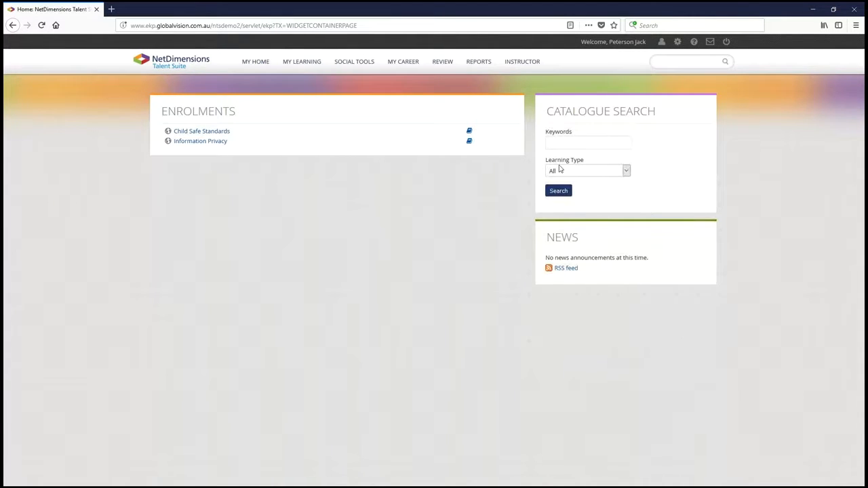
- Search the learner catalogue for all learning types and open the Fraud and Corruption Awareness module's details
left_click(561, 193)
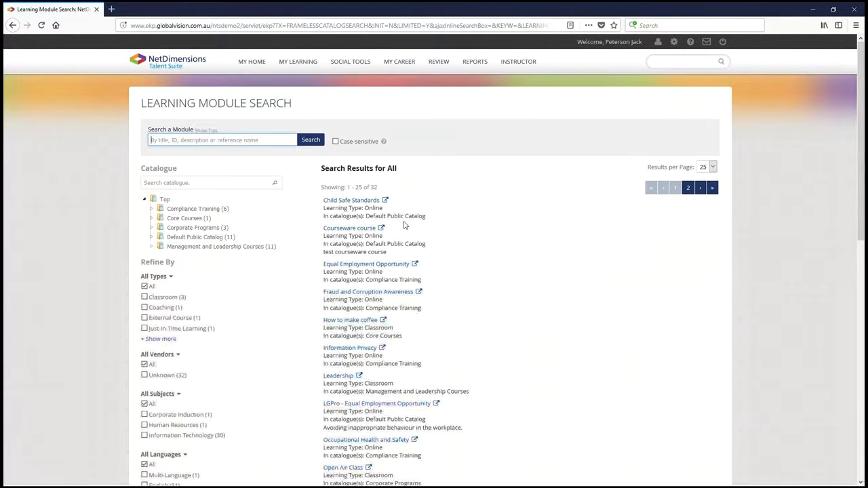
scroll(465, 226, "down", 4)
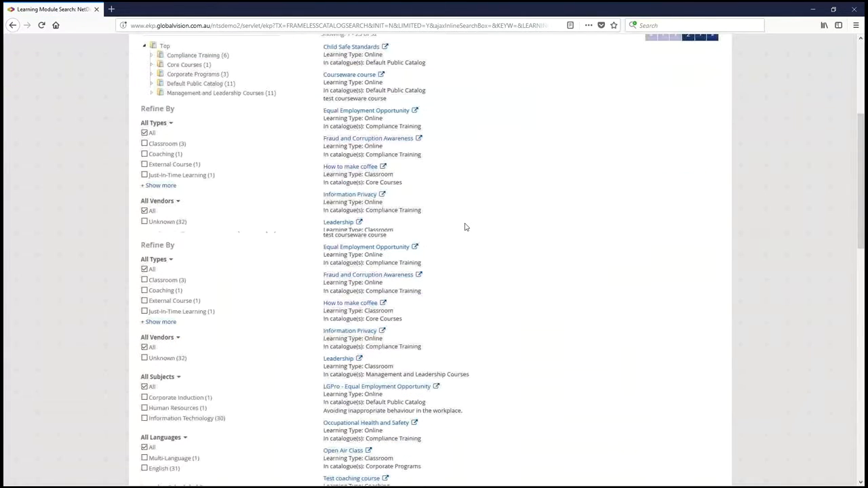
left_click(386, 144)
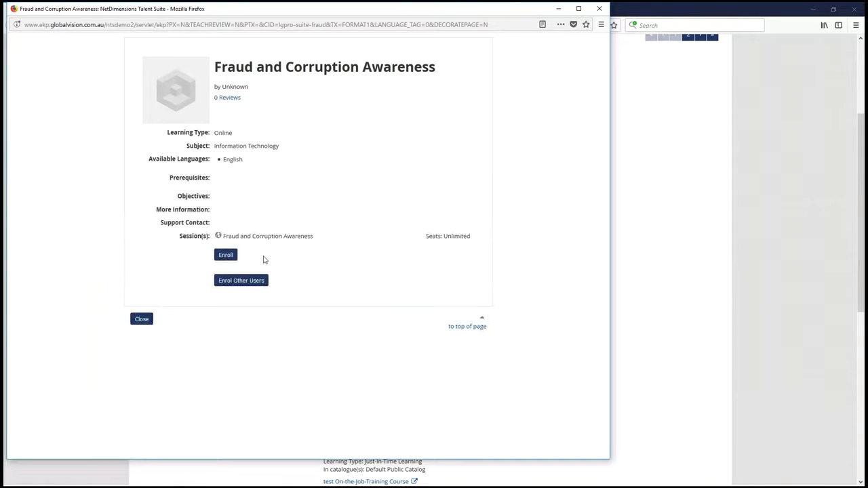
- Enrol in Fraud and Corruption Awareness with Needs Car selected and a cell phone number entered, and briefly launch the course before closing it
left_click(224, 256)
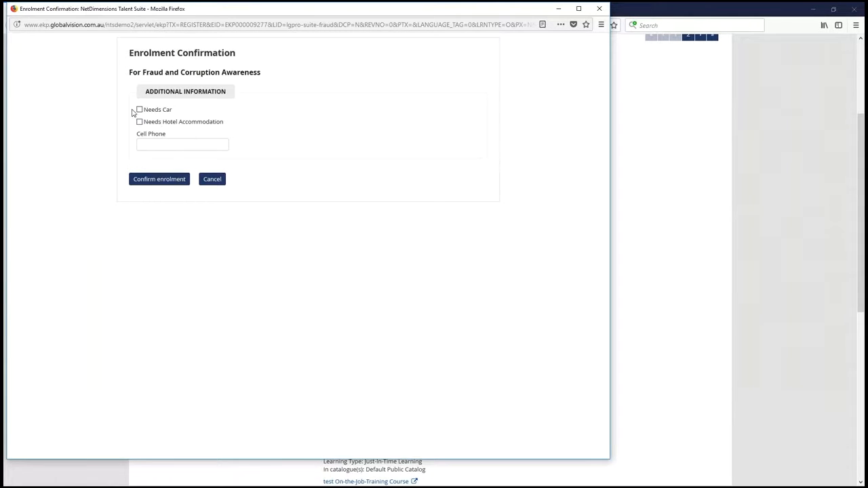
left_click(145, 144)
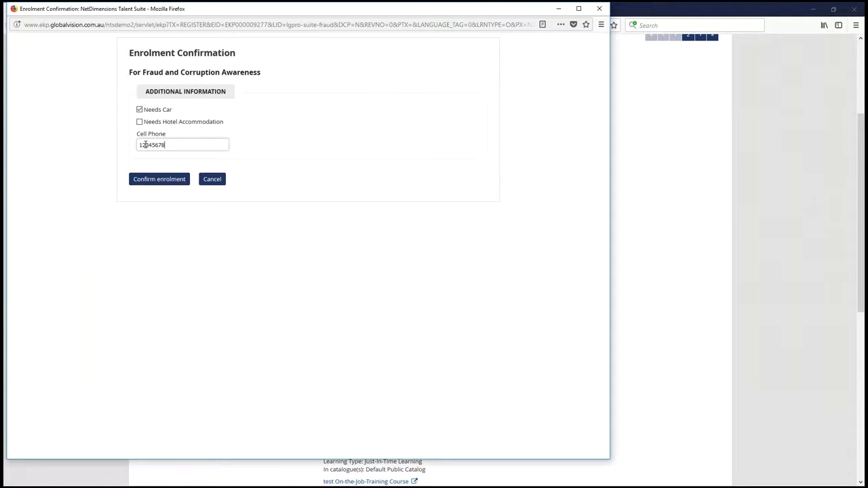
left_click(149, 184)
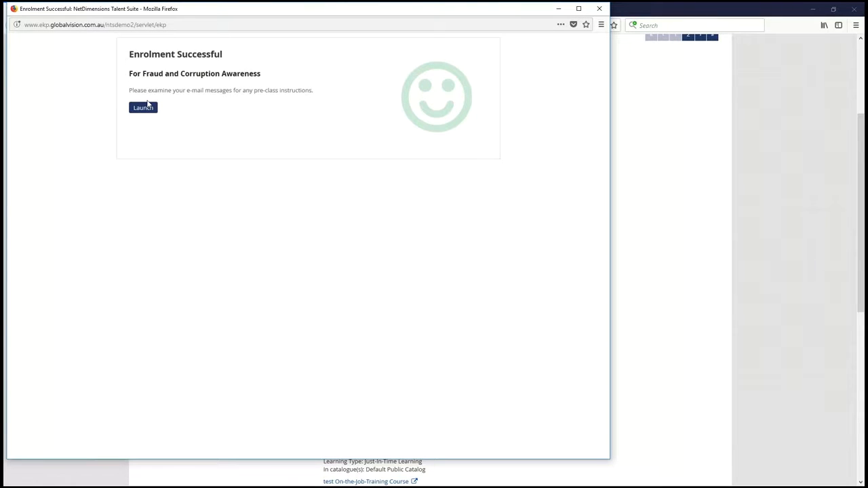
left_click(146, 110)
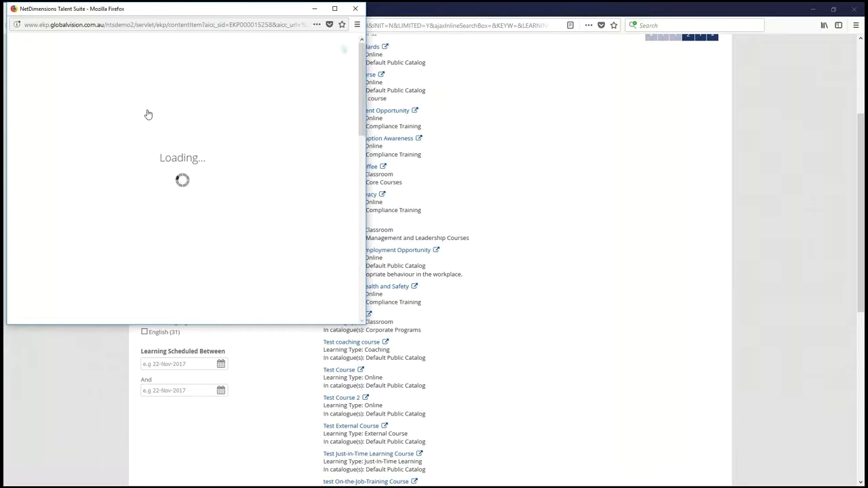
left_click(355, 8)
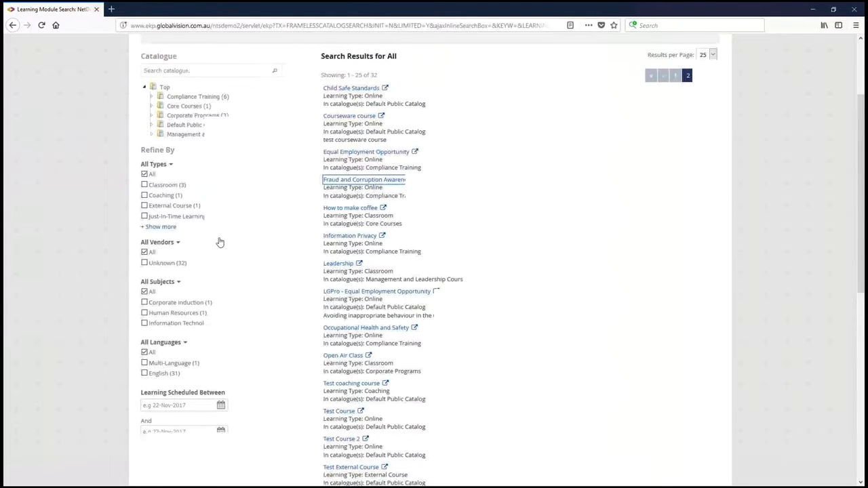
- Return to the Manage Centre and open the Enrolment Policy Editor from the learning enrolment settings
left_click(674, 43)
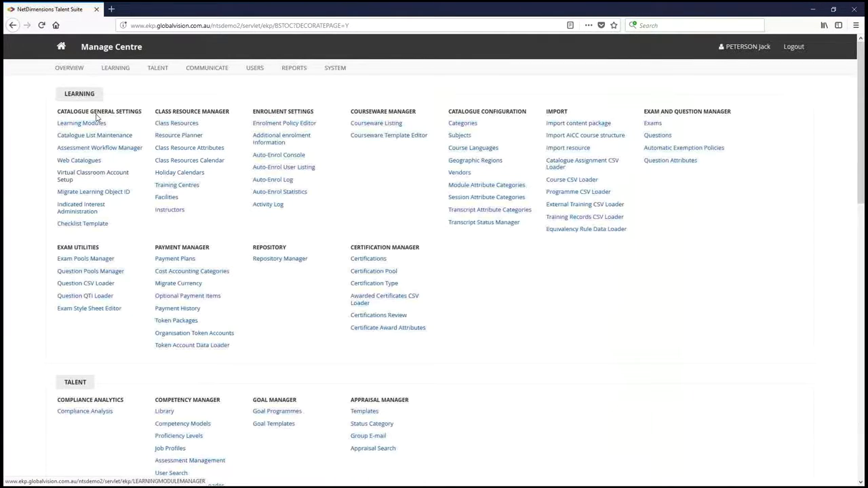
left_click(113, 69)
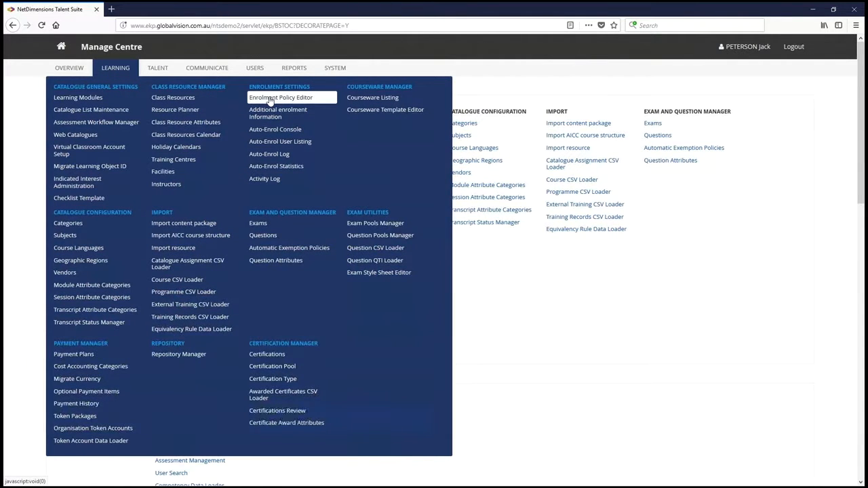
left_click(270, 99)
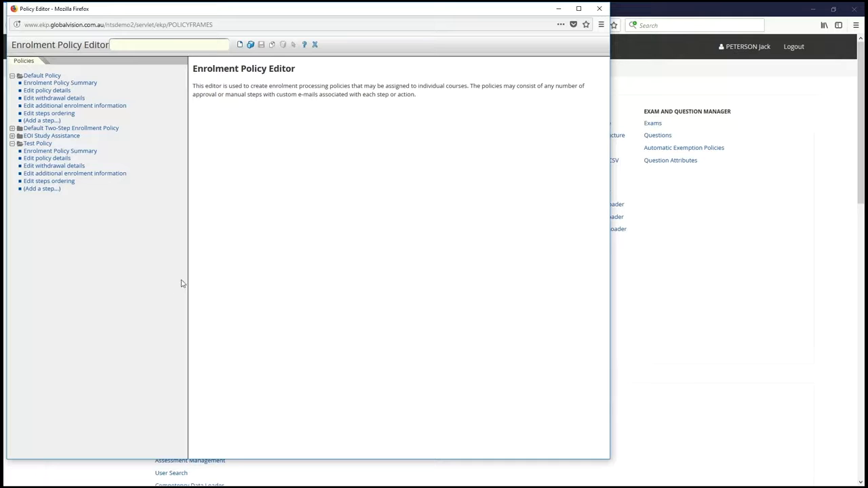
- Expand Default Two-Step Enrollment Policy and review its summary, including the notification e-mails and approval steps
left_click(13, 129)
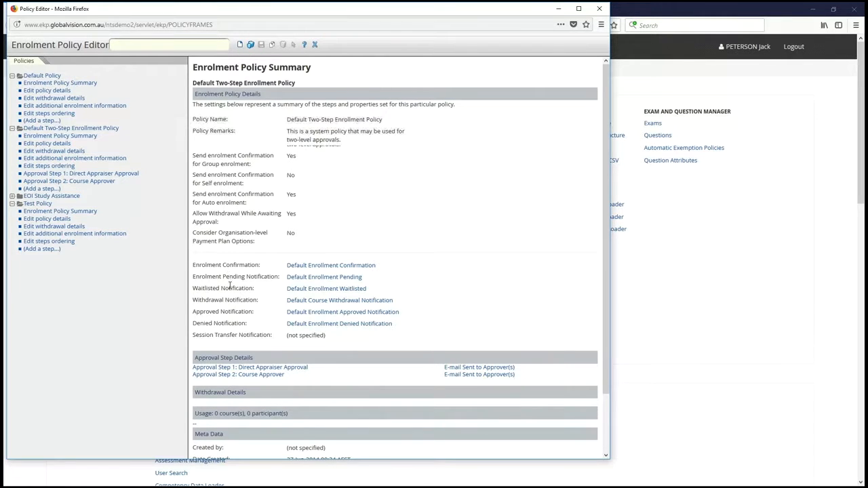
scroll(229, 285, "down", 3)
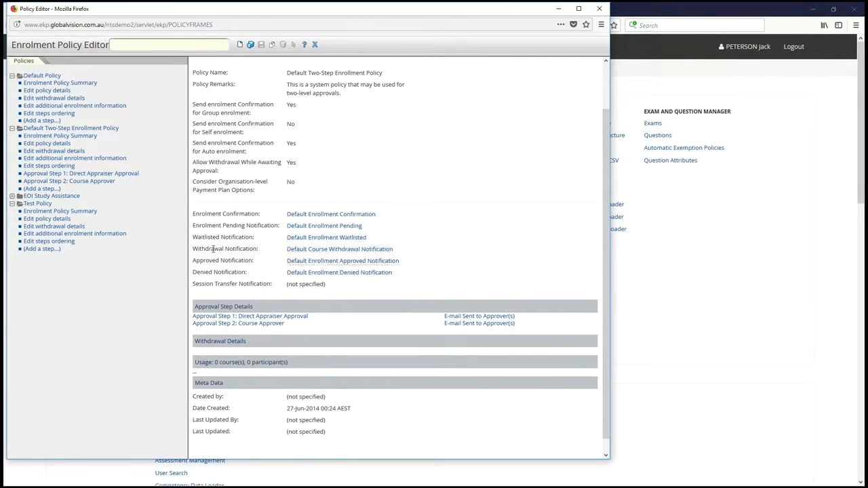
mouse_move(196, 260)
left_mouse_down()
mouse_move(253, 265)
mouse_move(251, 273)
mouse_move(195, 271)
left_mouse_up()
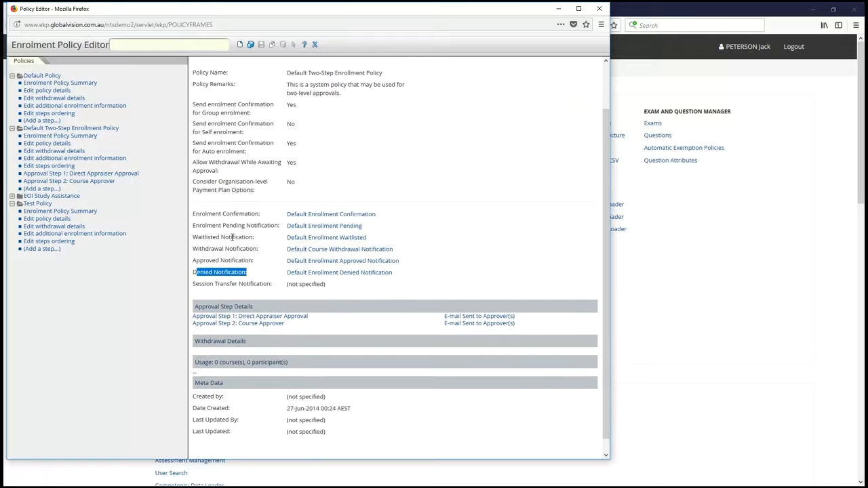
left_click_drag(274, 290, 211, 286)
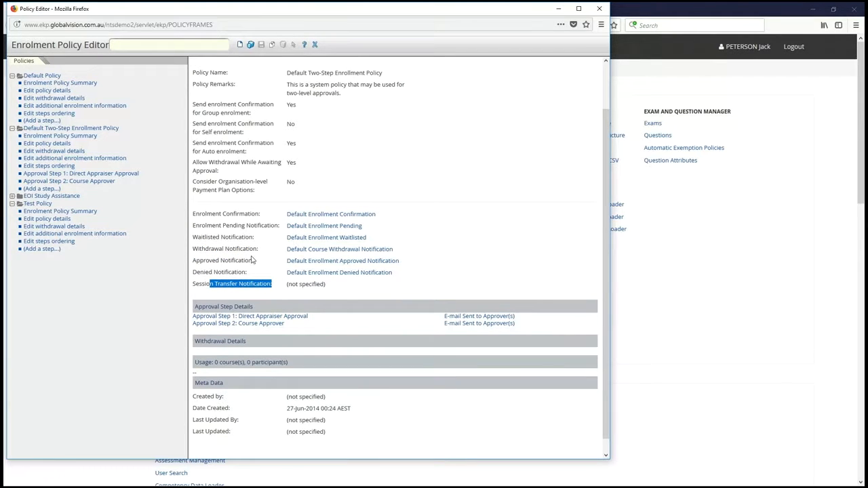
left_click_drag(346, 292, 290, 286)
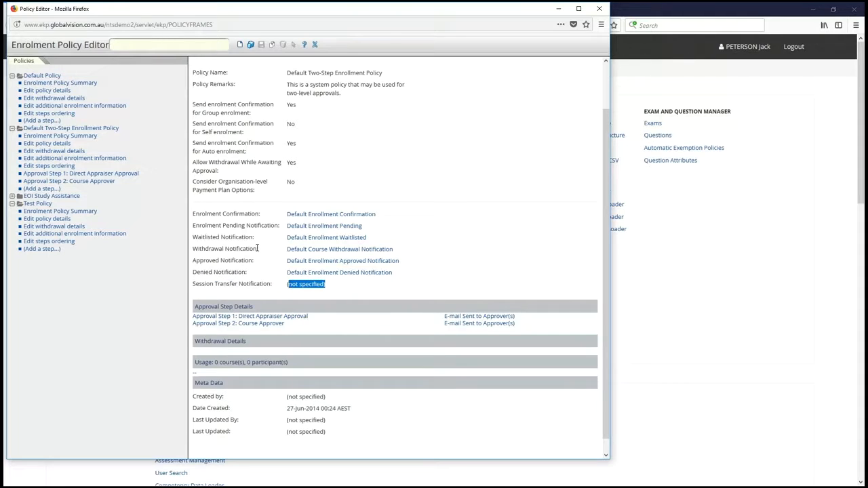
left_click(240, 263)
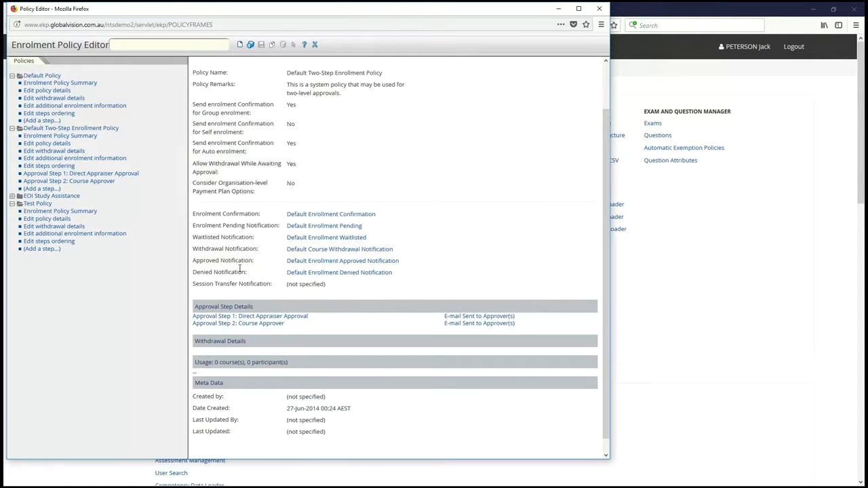
scroll(239, 267, "up", 2)
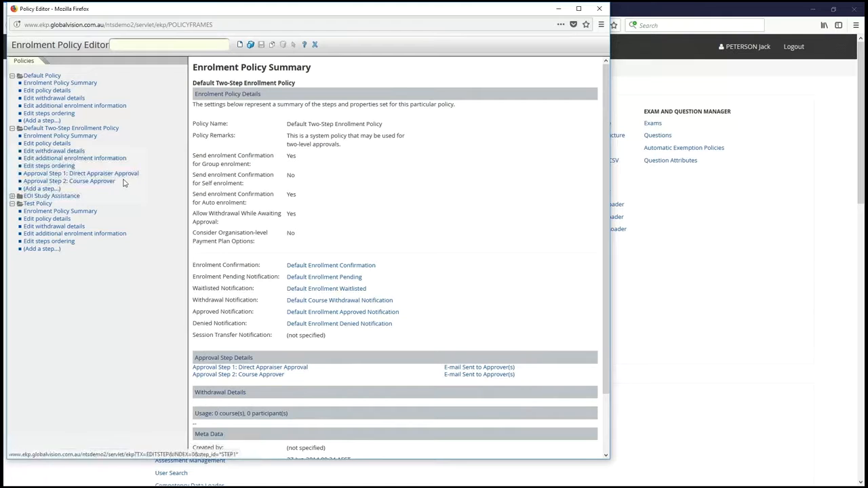
- Examine the details of the two-step policy's Direct Appraiser Approval and Course Approver steps
left_click(47, 175)
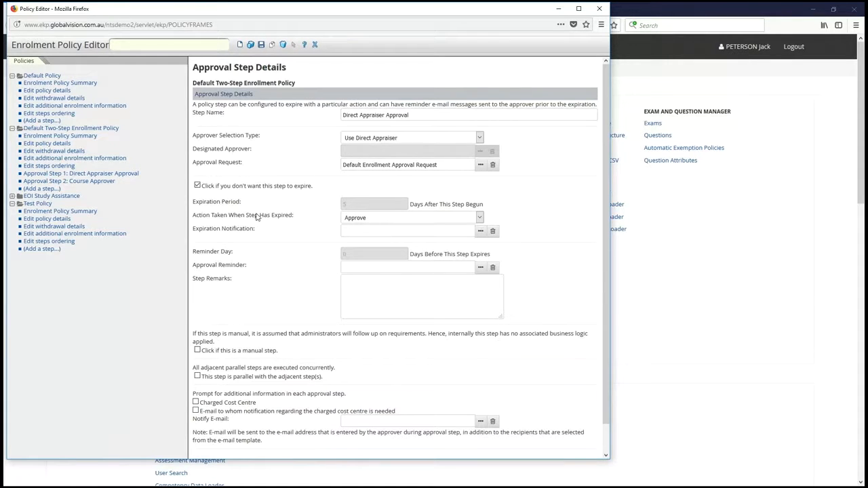
scroll(318, 258, "down", 1)
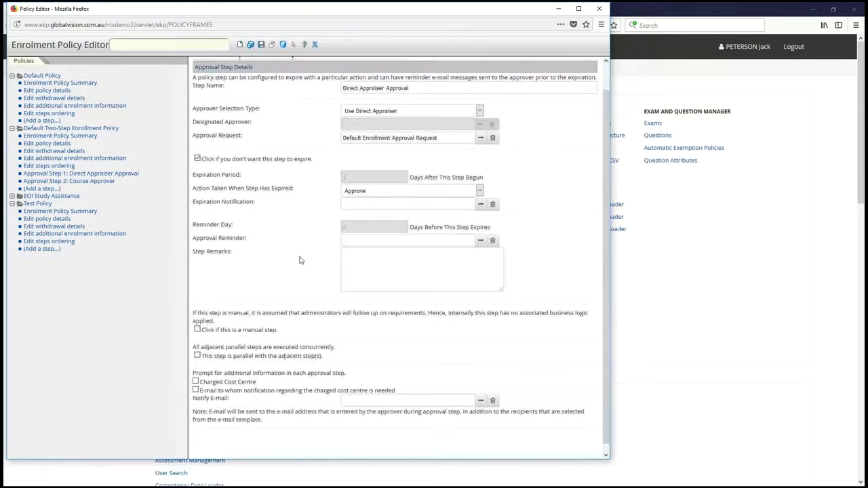
left_click(80, 182)
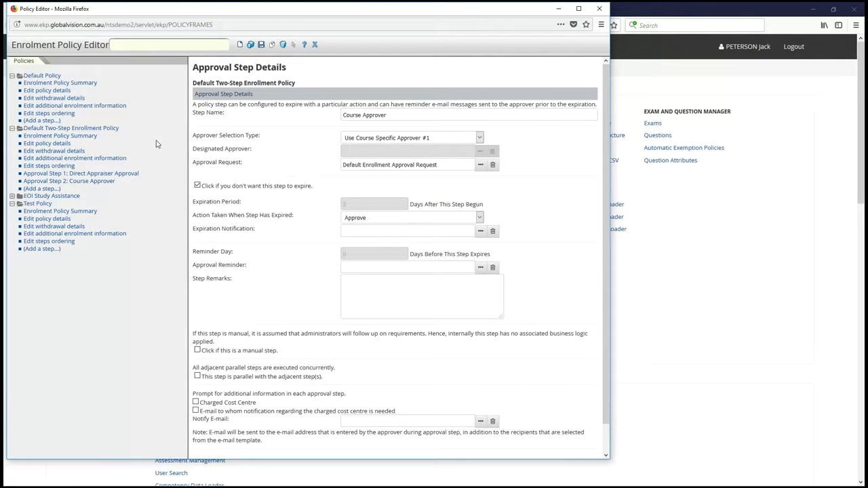
- Reopen the enrolment policy summary of Default Two-Step Enrollment Policy and review its settings
left_click(103, 180)
left_click(40, 129)
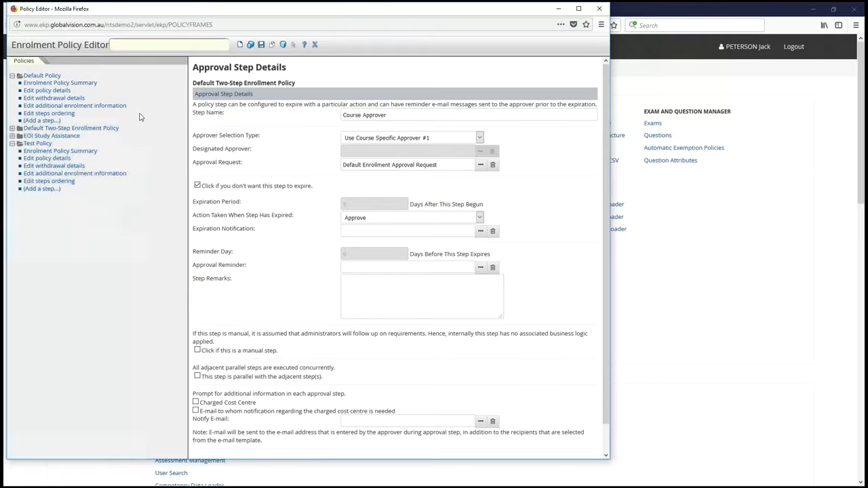
left_click(97, 130)
left_click(66, 137)
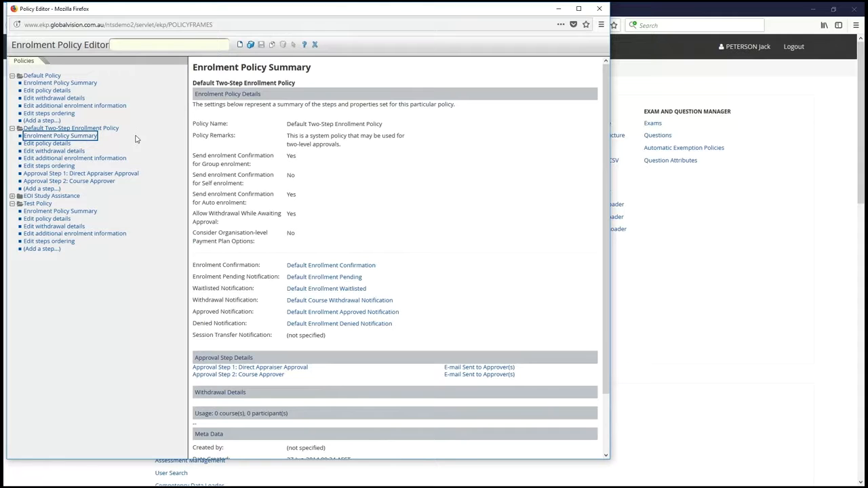
left_click(99, 129)
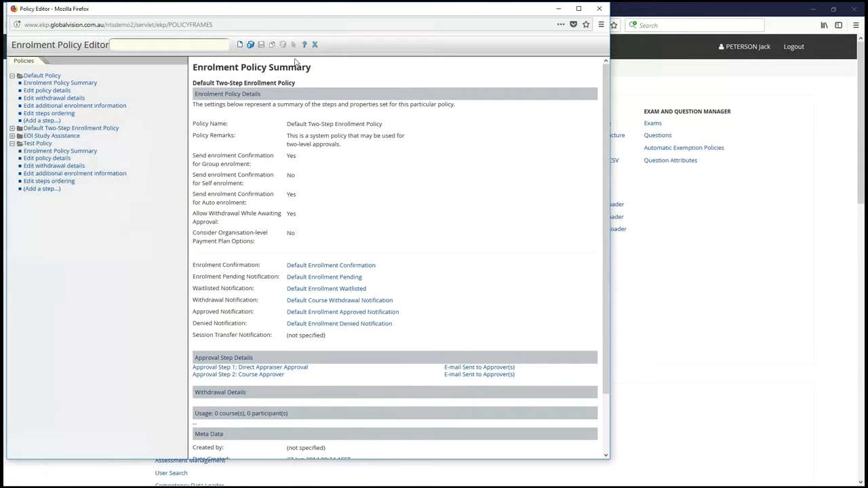
- Clone Default Two-Step Enrollment Policy and save the copy under the name One-Step Enrollment Policy
left_click(105, 130)
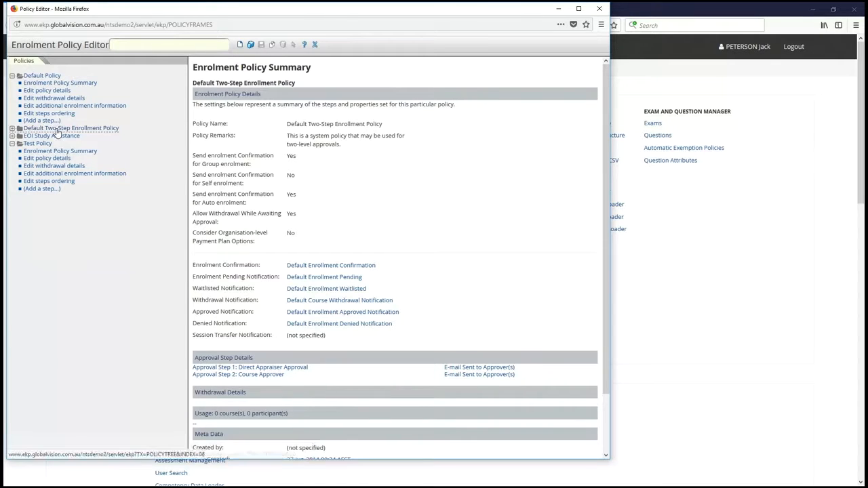
left_click(57, 144)
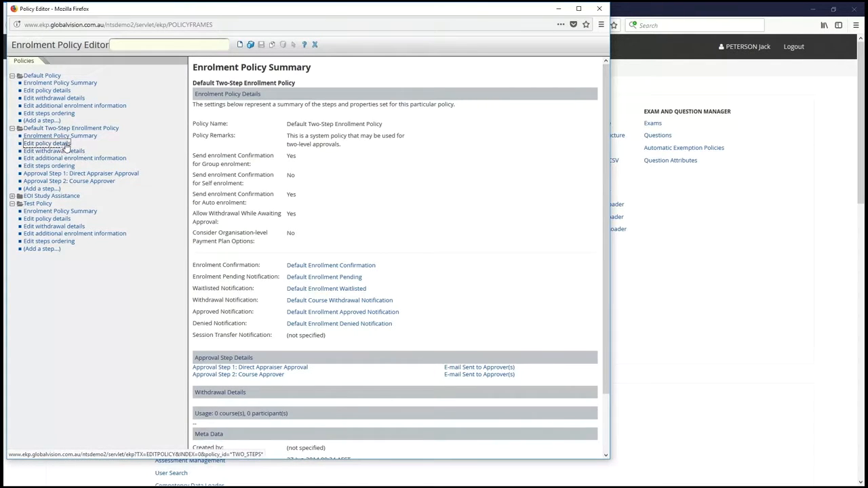
left_click(272, 44)
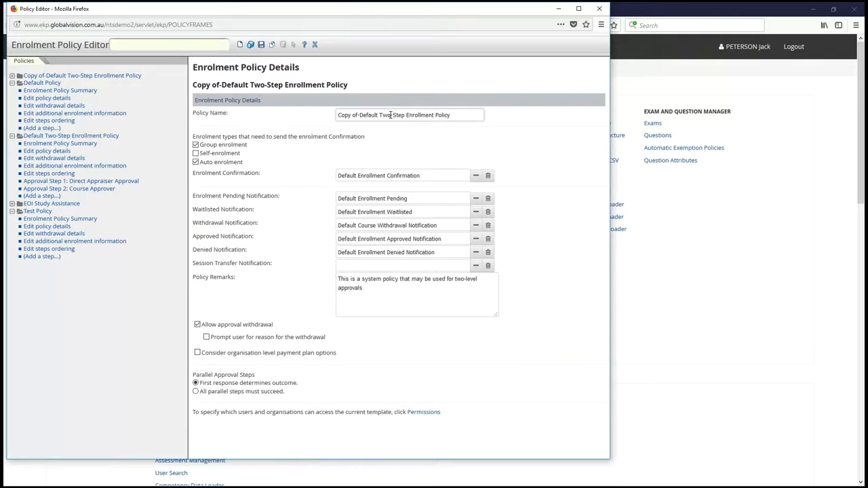
left_click_drag(391, 116, 293, 111)
key("BackSpace")
type("One")
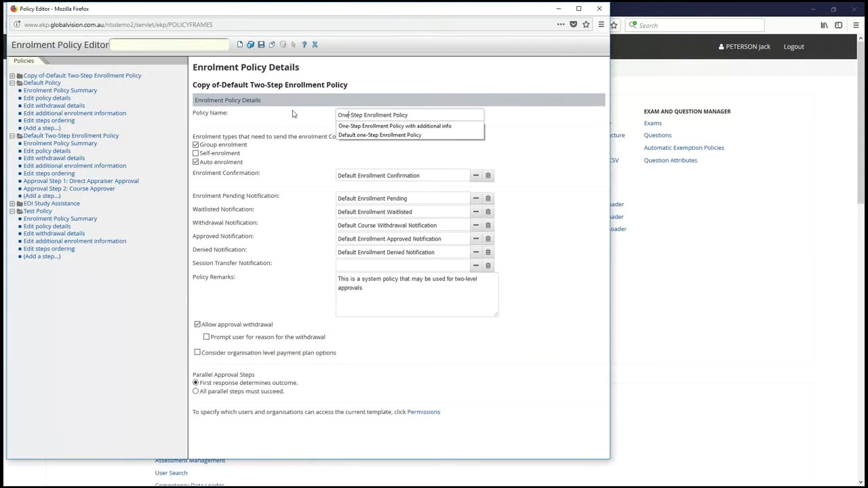
key("ctrl+a")
left_click(261, 44)
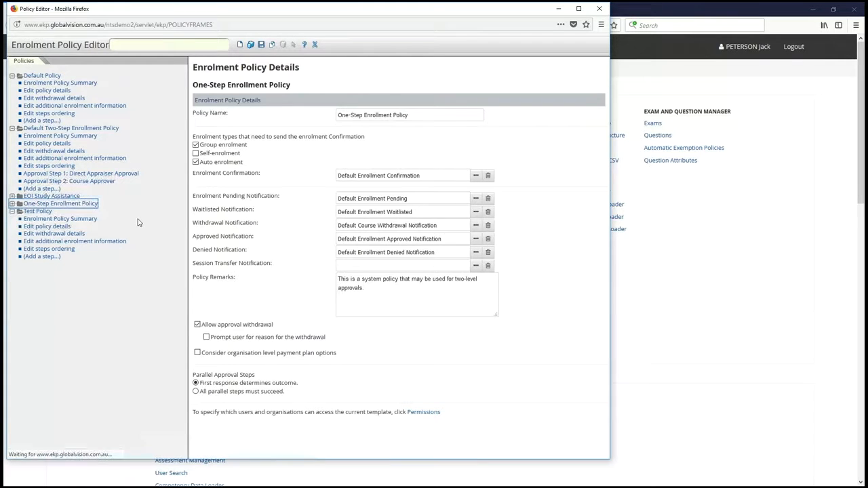
- Delete the Course Approver step from One-Step Enrollment Policy and close the policy editor
left_click(18, 206)
left_click(12, 205)
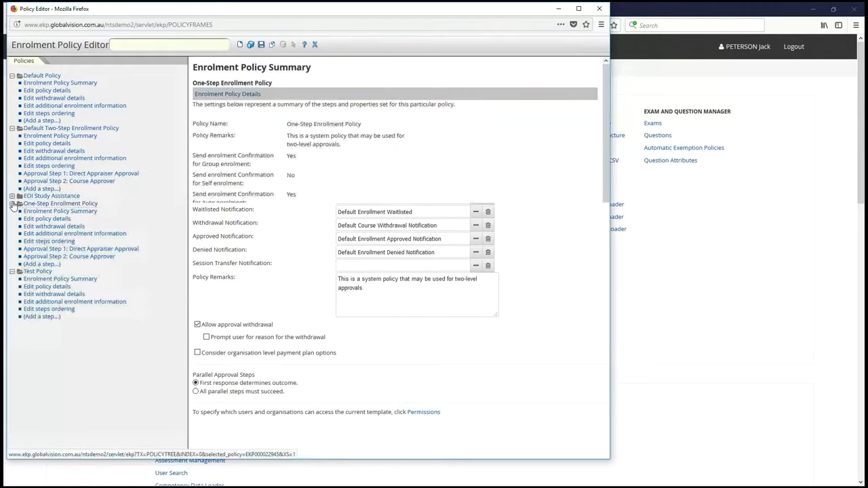
left_click(81, 259)
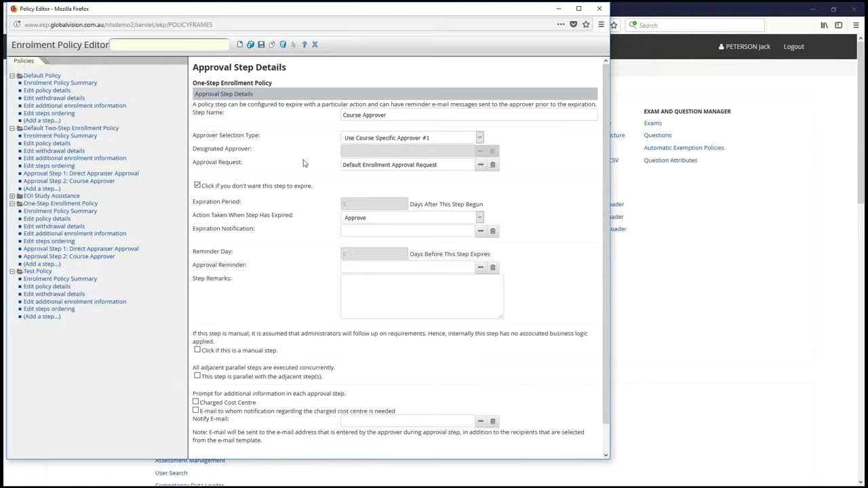
left_click(283, 45)
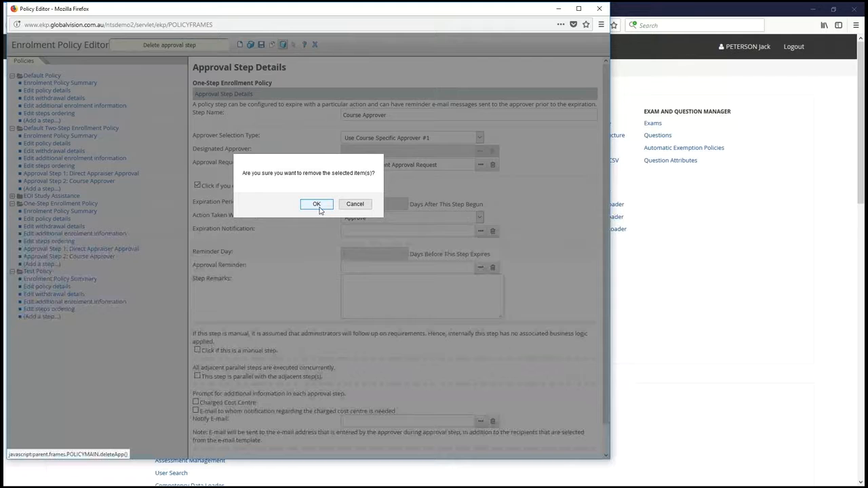
left_click(319, 206)
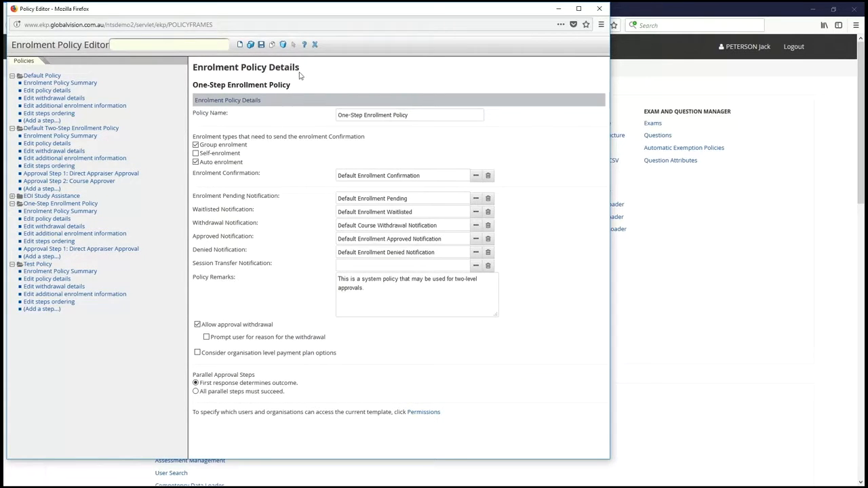
left_click(315, 45)
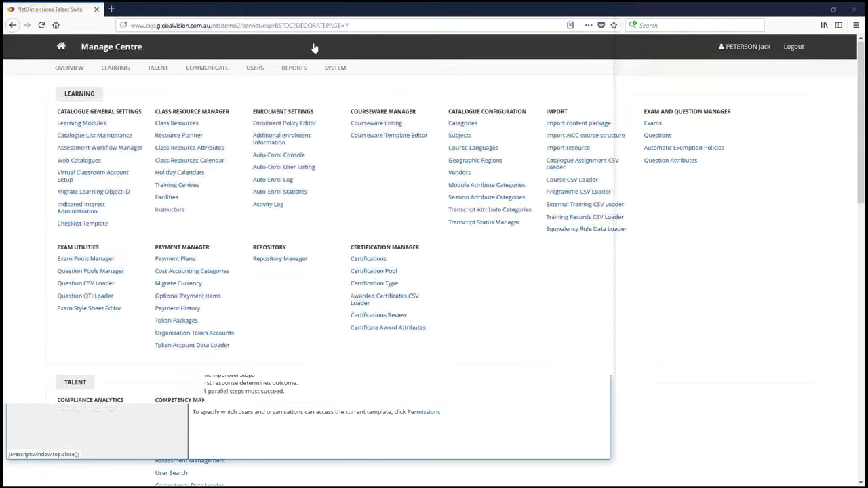
- Open the Occupational Health and Safety module from the Learning Modules list for editing
left_click(84, 124)
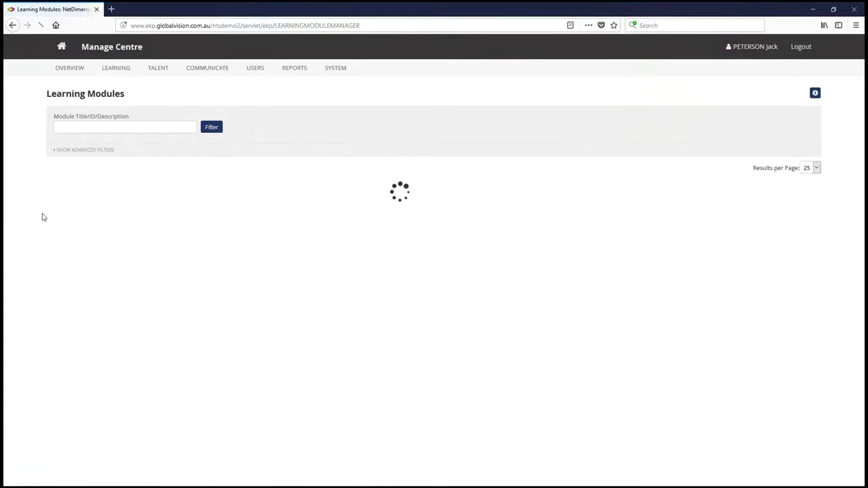
scroll(44, 218, "down", 1)
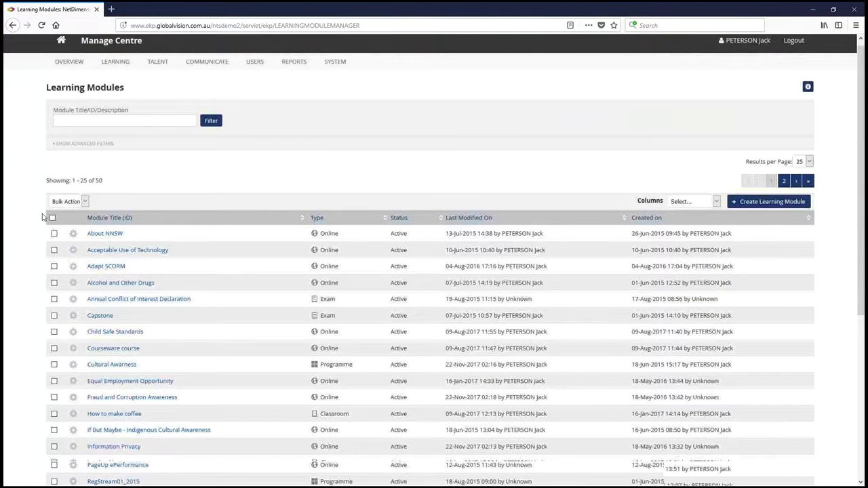
scroll(43, 218, "down", 3)
left_click(129, 235)
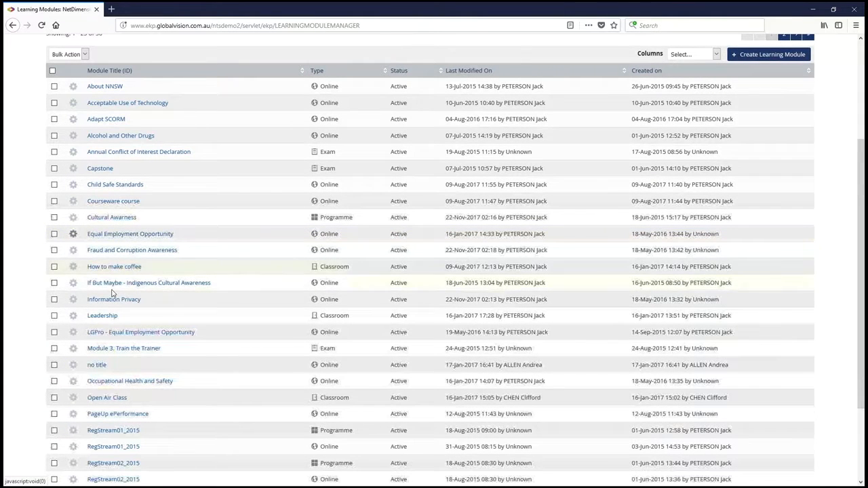
left_click(104, 317)
left_click(126, 333)
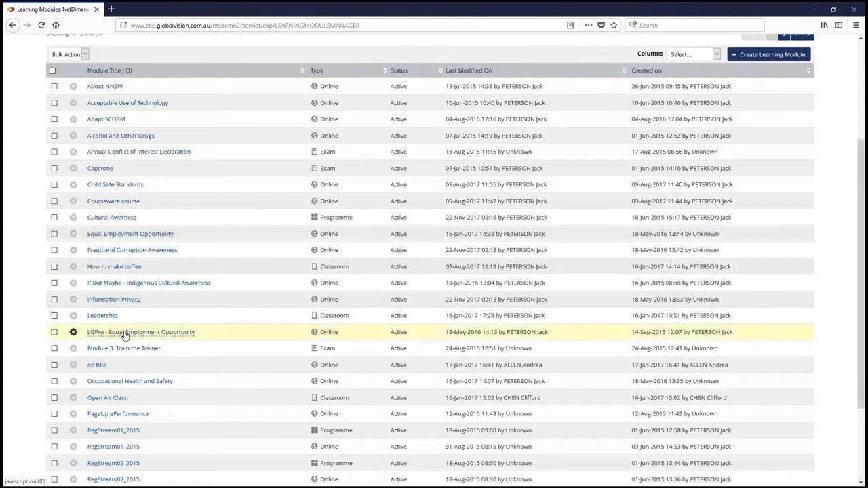
left_click(137, 383)
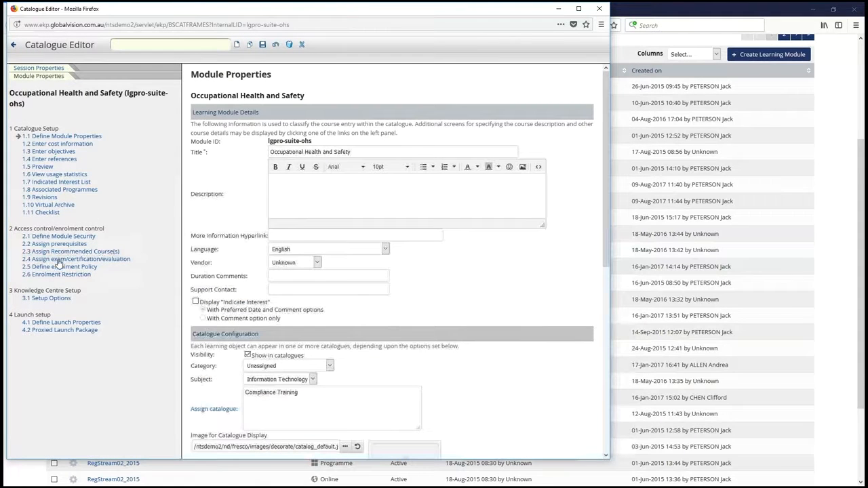
- Assign One-Step Enrollment Policy as the module's enrolment policy, save the module and close the Catalogue Editor
left_click(89, 267)
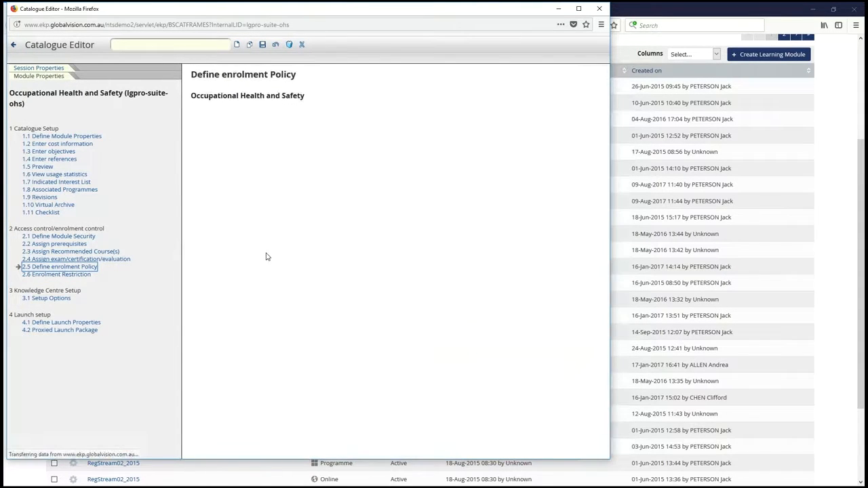
scroll(267, 257, "down", 3)
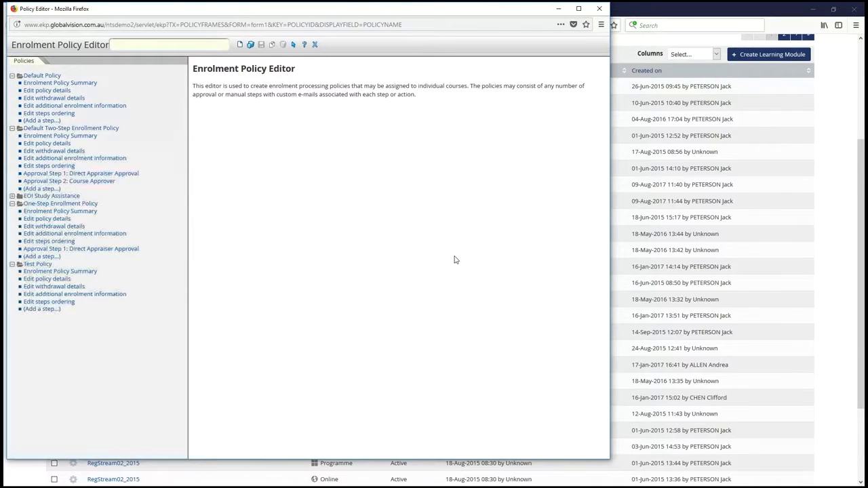
left_click(61, 204)
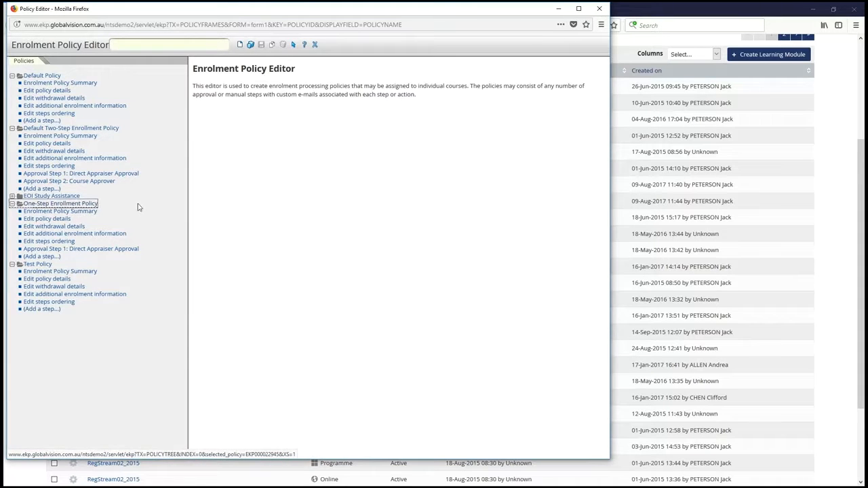
left_click(293, 44)
left_click(263, 44)
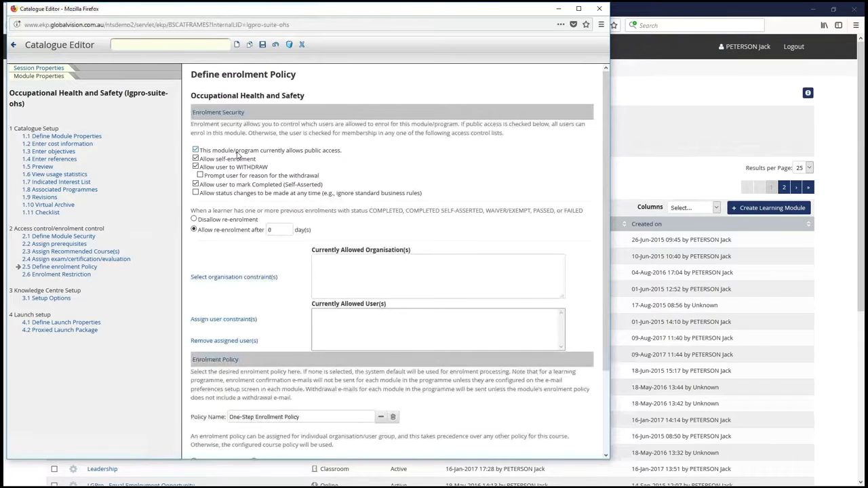
left_click(303, 43)
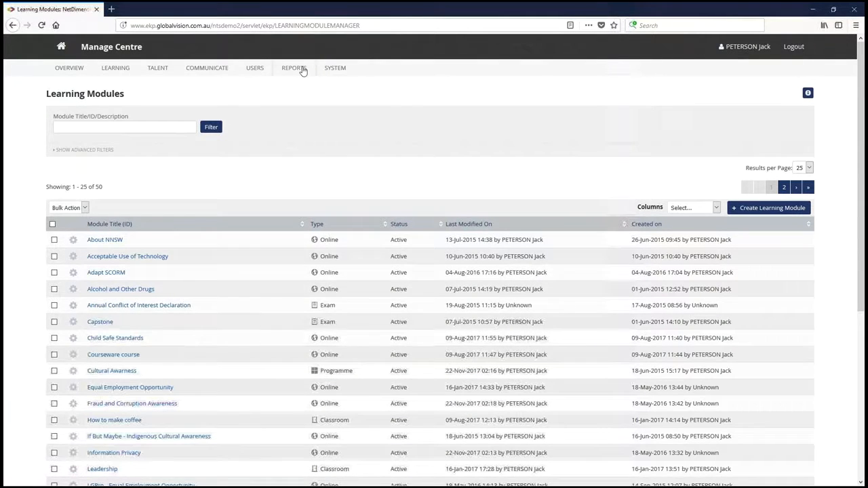
- Return to the learner home page, search the catalogue for all learning types and open Occupational Health and Safety
left_click(54, 46)
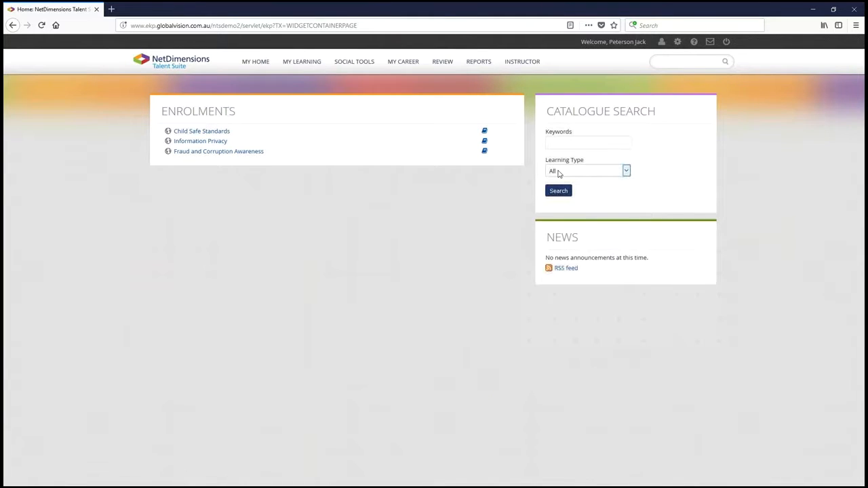
left_click(558, 190)
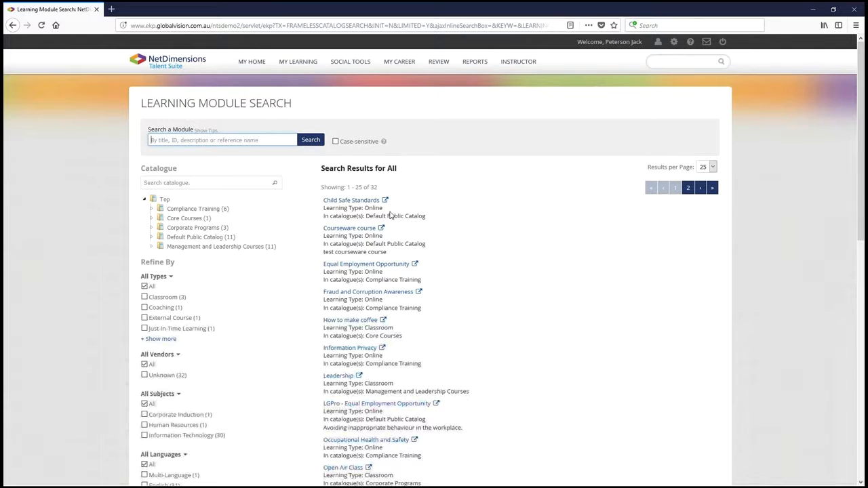
scroll(390, 215, "down", 3)
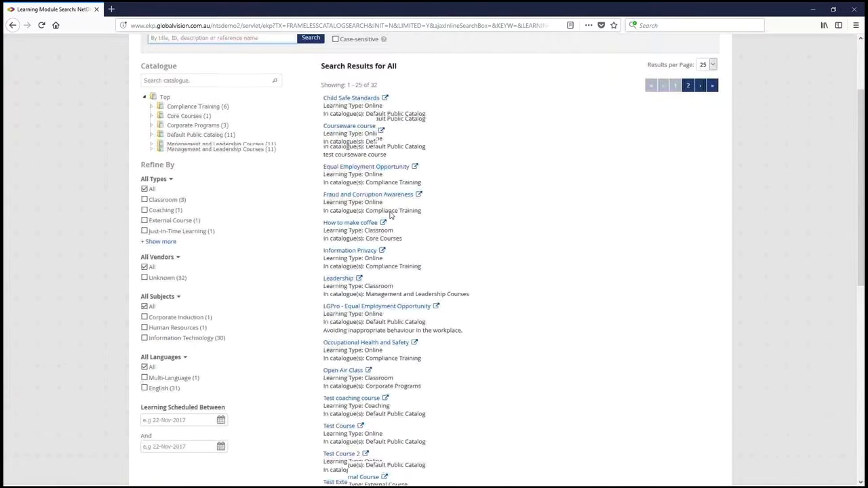
scroll(390, 215, "down", 4)
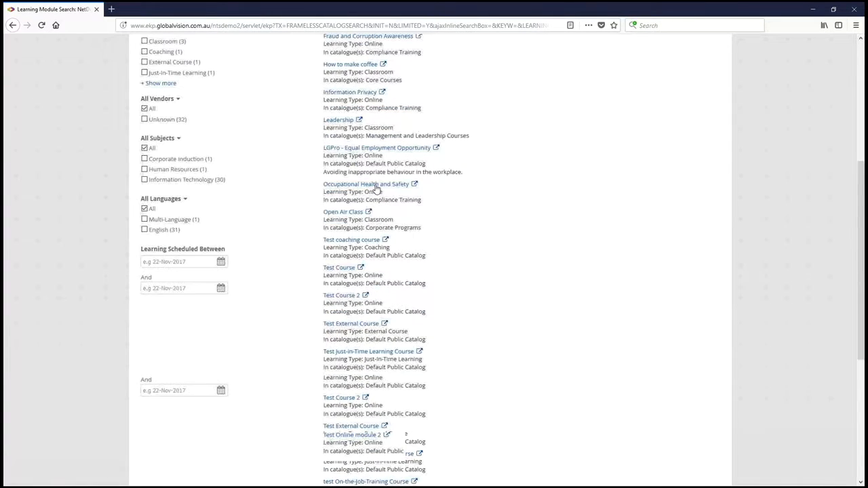
left_click(369, 184)
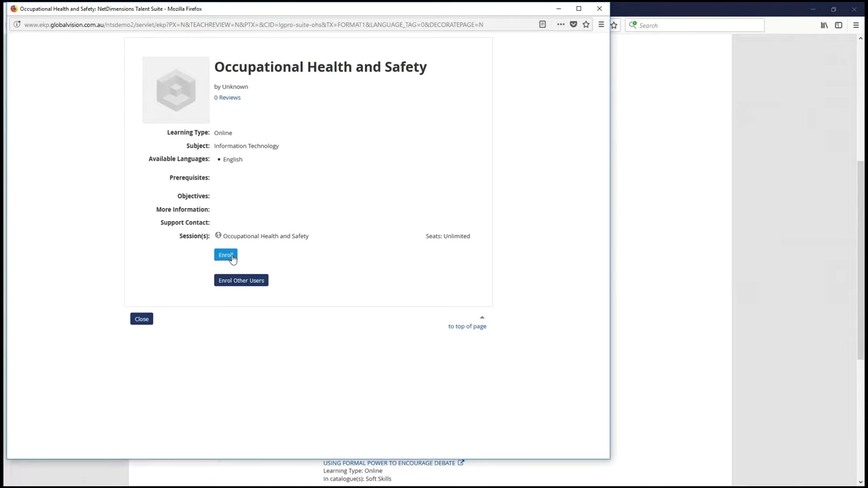
- Enrol in Occupational Health and Safety, submitting the approval request with the reason "I really think this will help me."
left_click(225, 256)
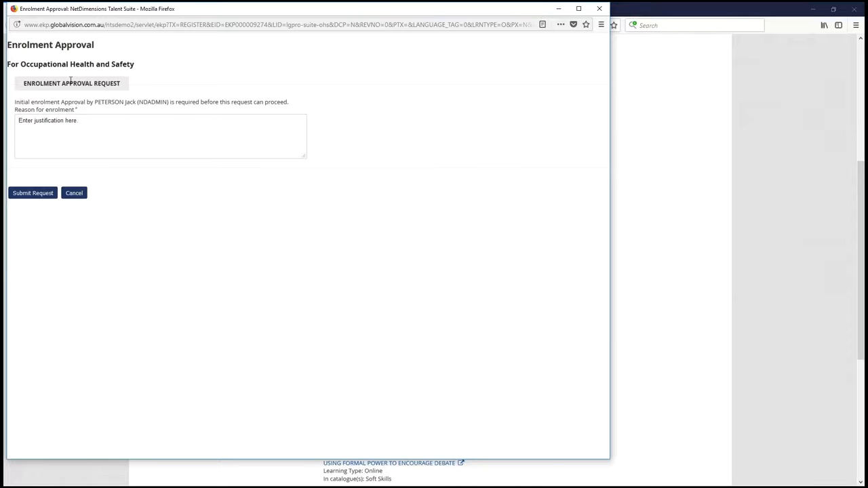
left_click_drag(22, 84, 149, 118)
left_click(120, 123)
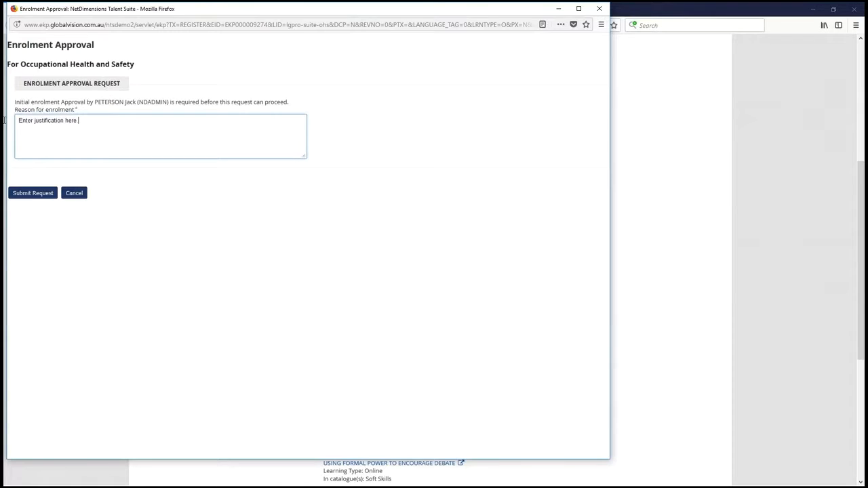
key("ctrl+a")
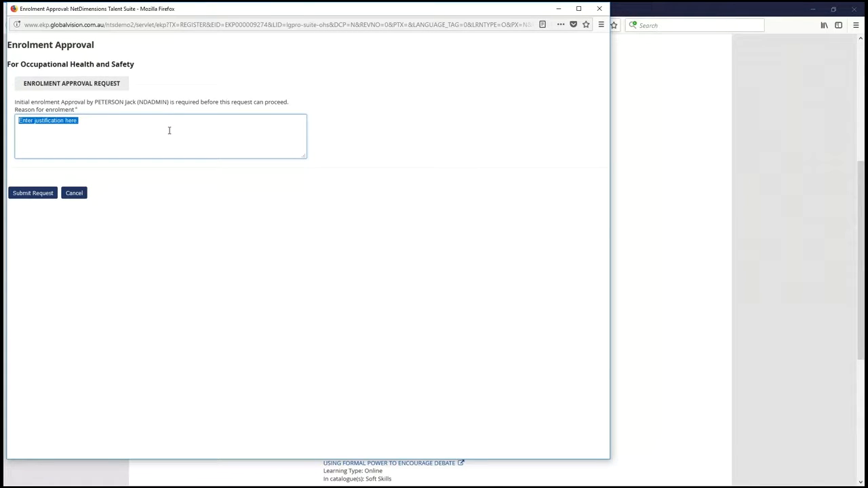
key("BackSpace")
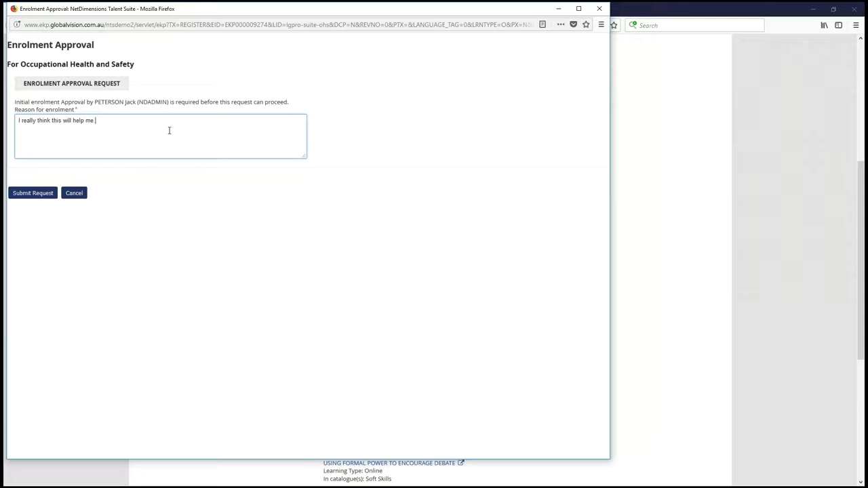
left_click(24, 194)
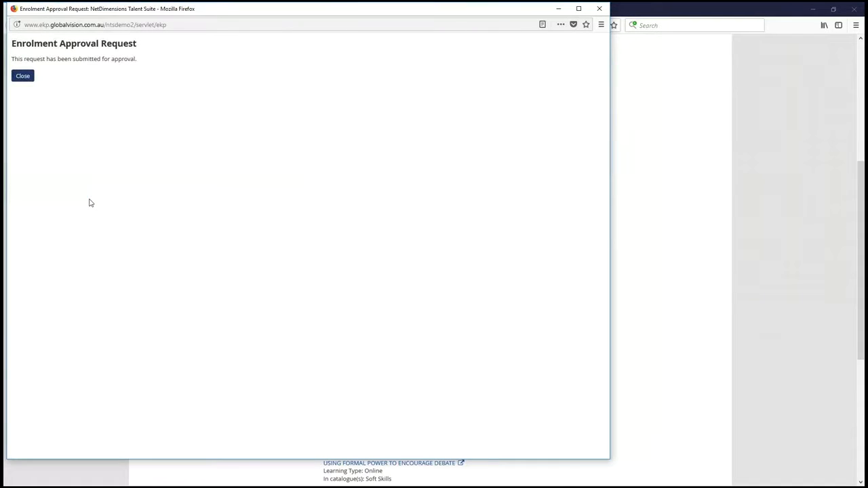
left_click(26, 79)
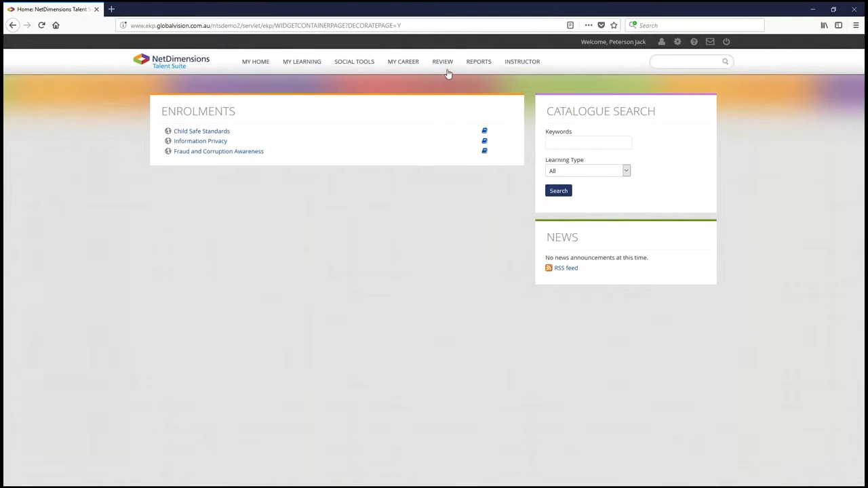
- Open the course approval list to review the pending Occupational Health and Safety enrolment request
mouse_move(445, 68)
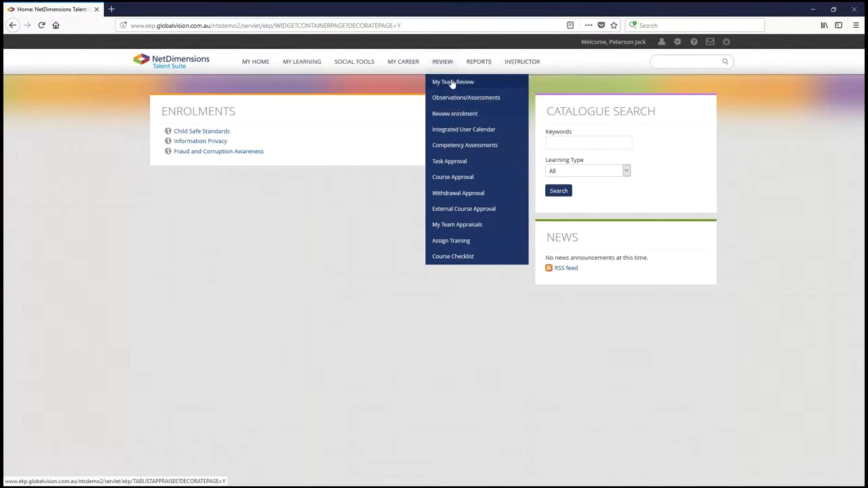
left_click(447, 178)
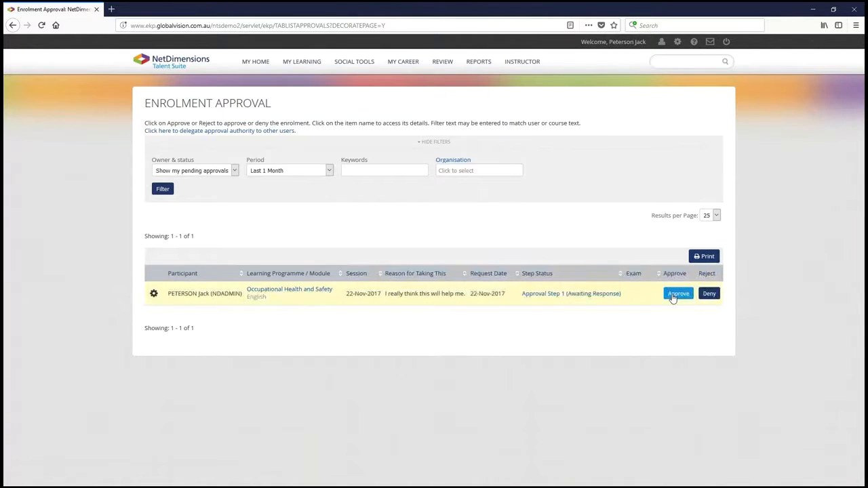
key("alt+Tab")
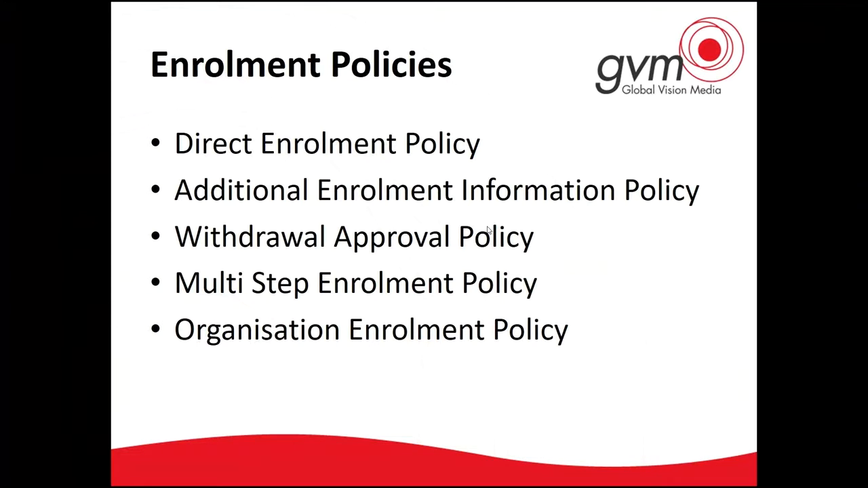
- Return to the Manage Centre and open Test Policy's withdrawal details in the Enrolment Policy Editor
key("alt+Tab")
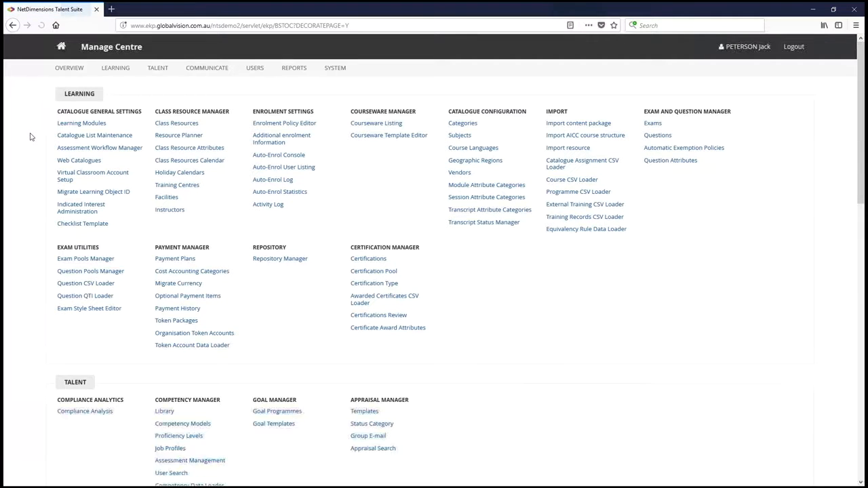
mouse_move(161, 67)
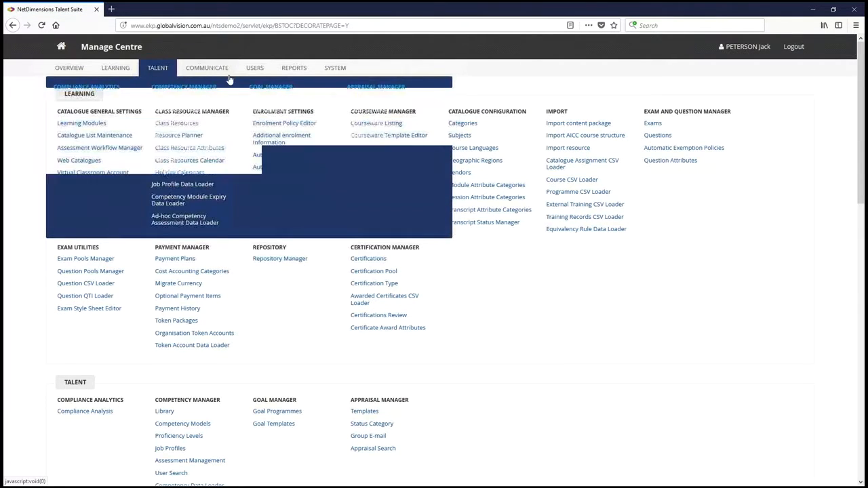
mouse_move(260, 73)
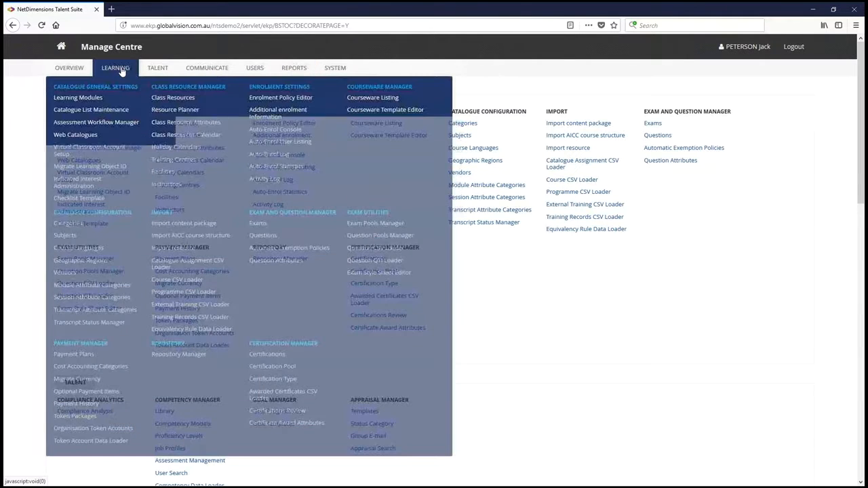
mouse_move(115, 67)
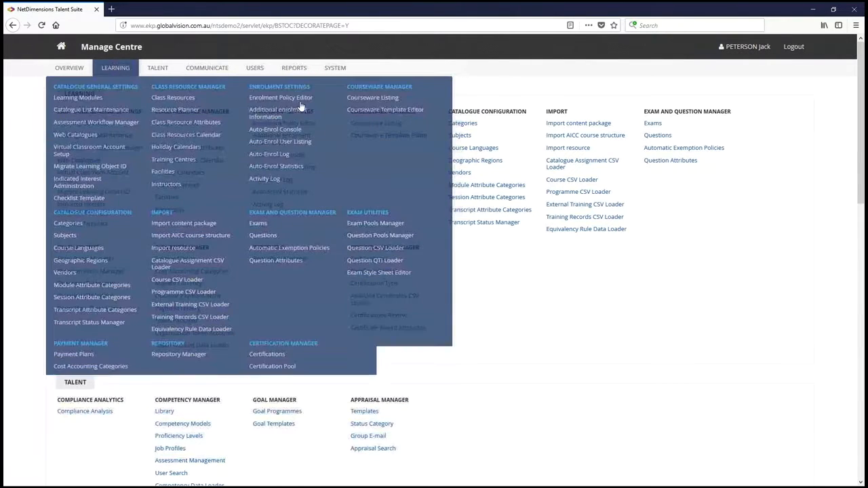
left_click(298, 93)
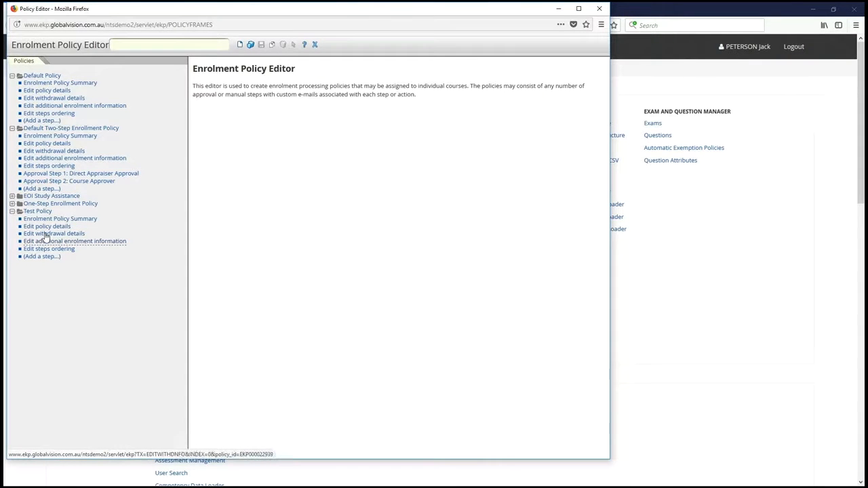
left_click(55, 234)
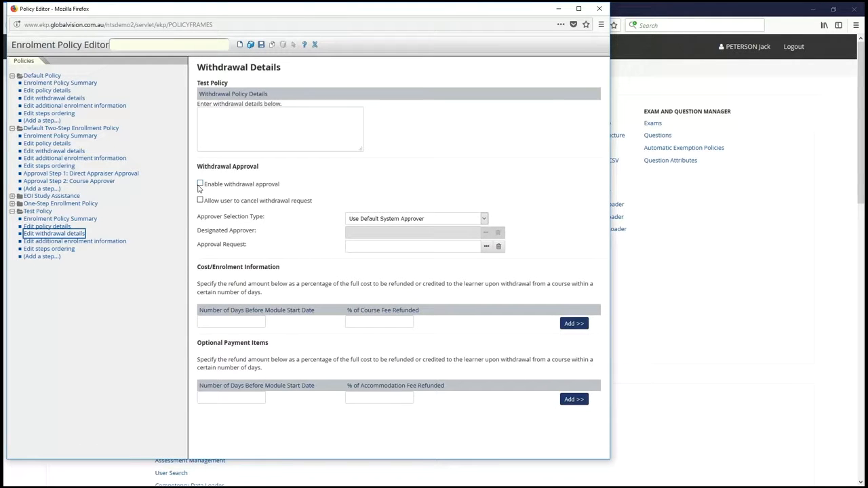
- Try to enable withdrawal approval for Test Policy with approver selection type Use Direct Appraiser, and save it
left_click(200, 184)
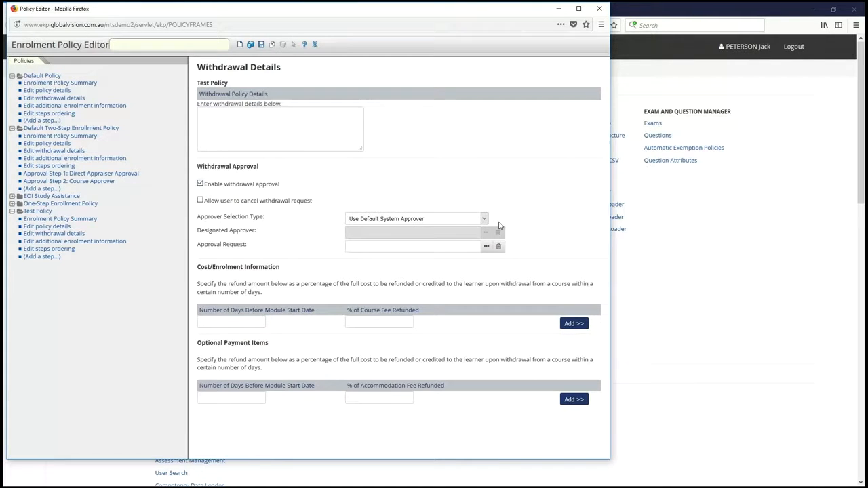
left_click(484, 219)
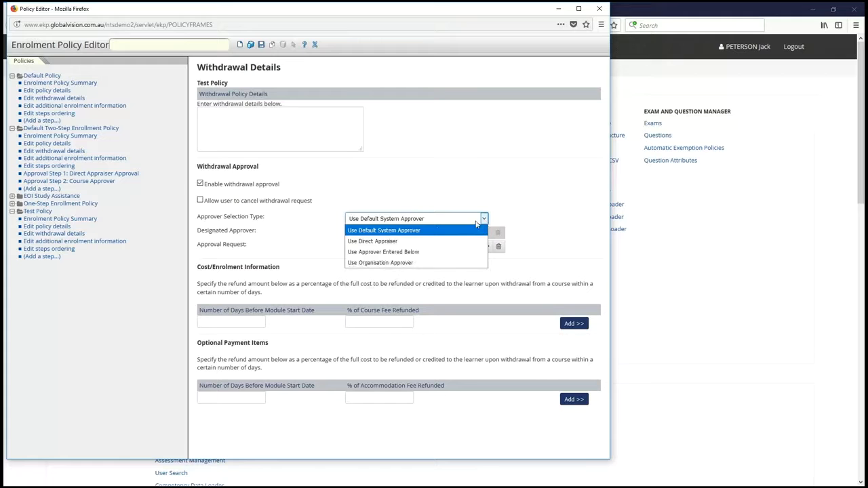
left_click(395, 243)
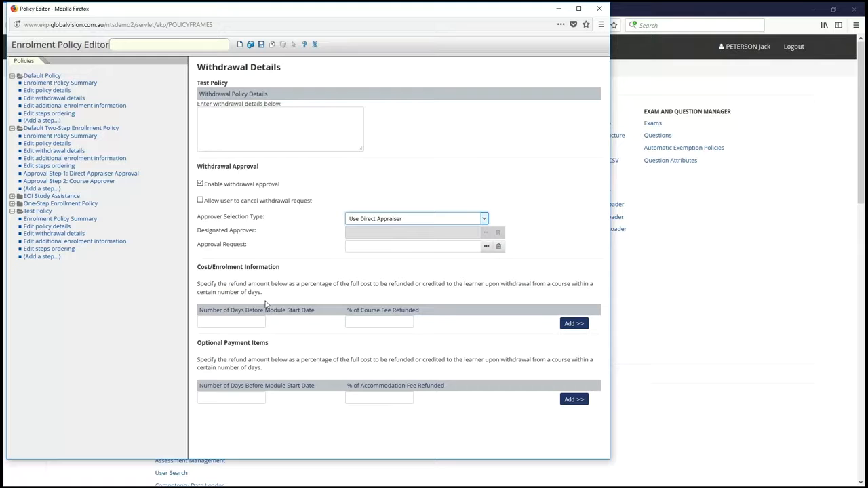
left_click(261, 44)
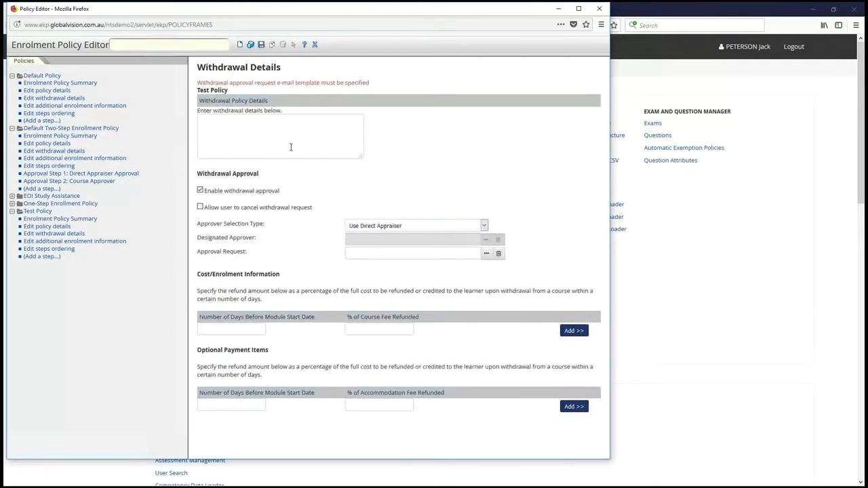
left_click(315, 45)
- Open the e-mail template selection for the withdrawal approval request, leave it without choosing one, and close the Enrolment Policy Editor
left_click(486, 254)
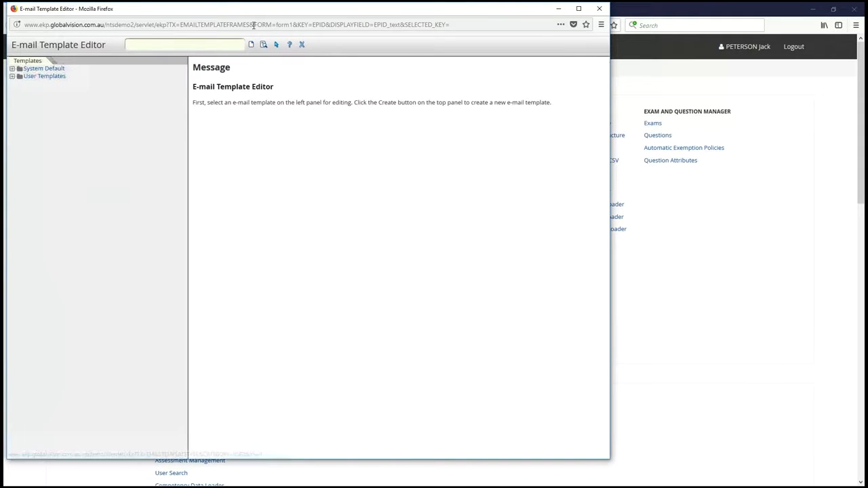
left_click(302, 44)
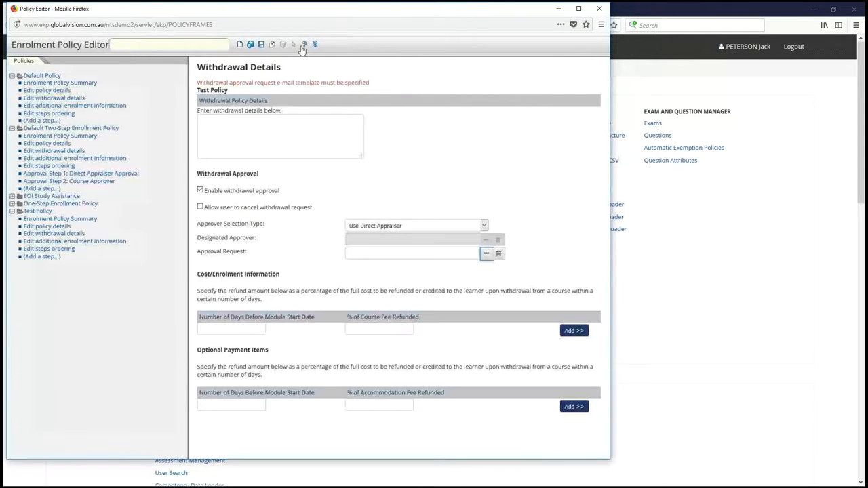
left_click(315, 45)
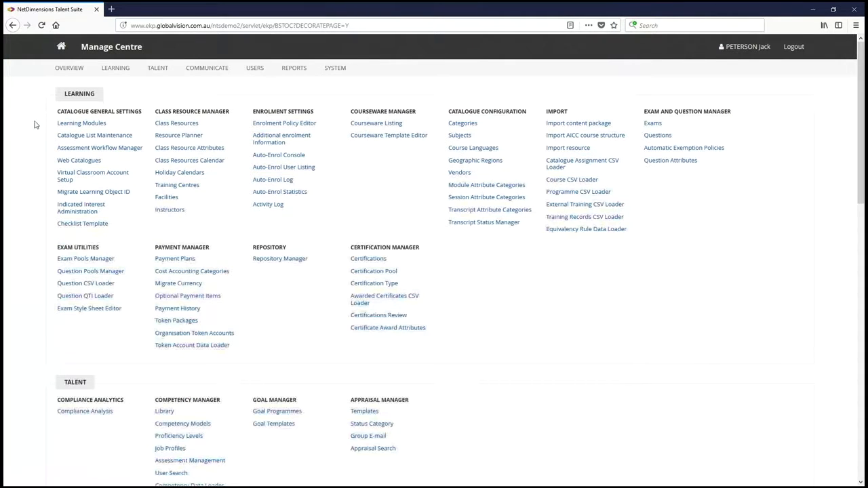
key("alt+Tab")
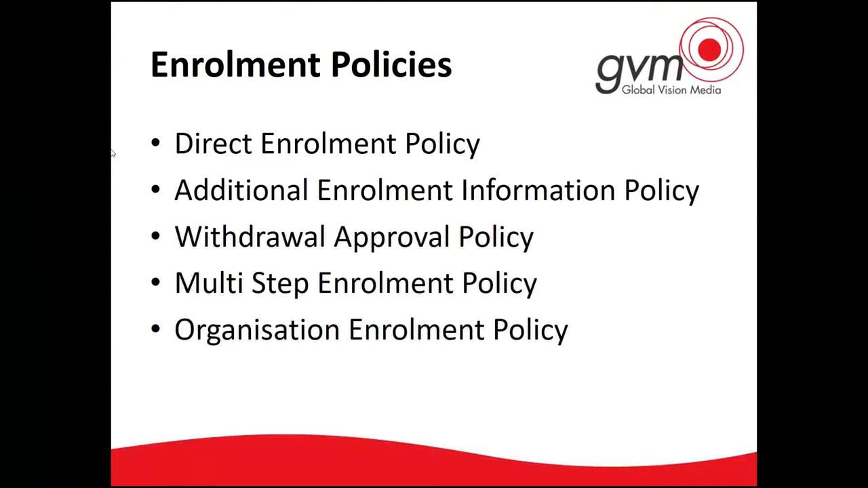
mouse_move(132, 477)
key("alt+Tab")
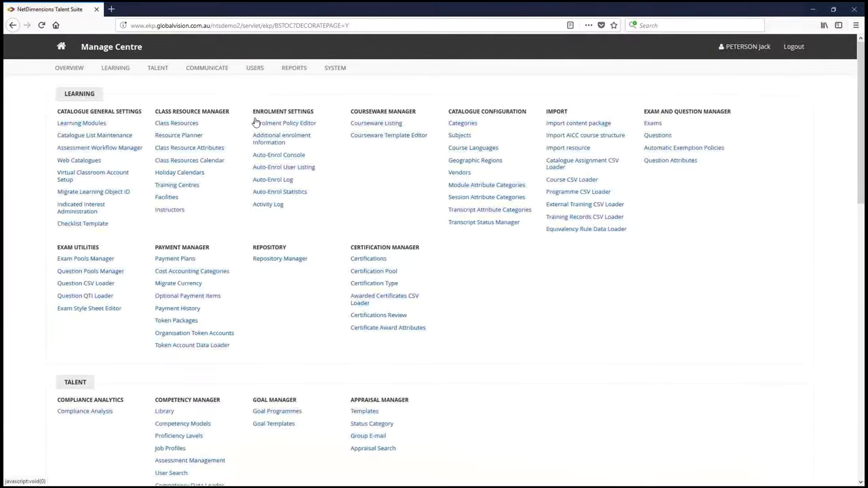
- Open Organisation Maintenance and edit the UNASSIGNED organisation
left_click(257, 72)
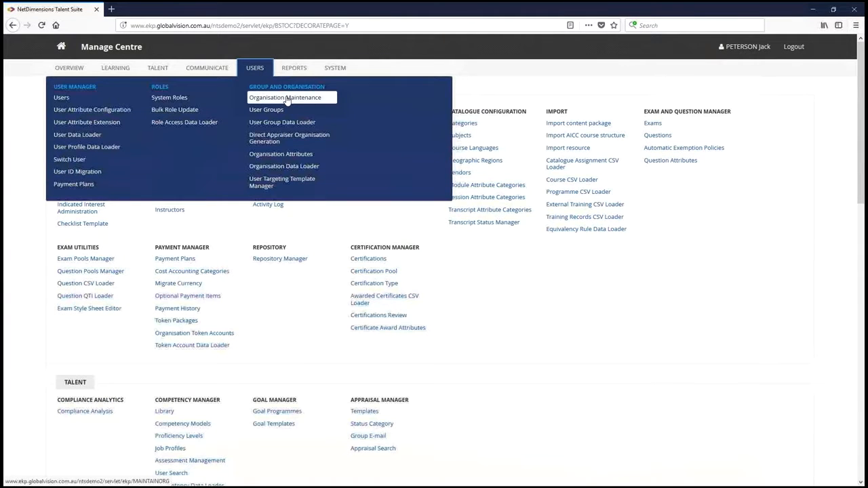
left_click(287, 99)
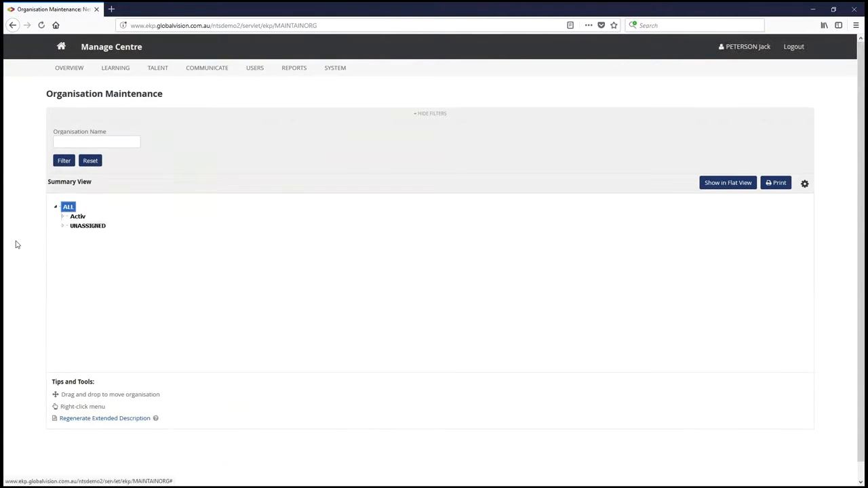
right_click(76, 226)
left_click(83, 247)
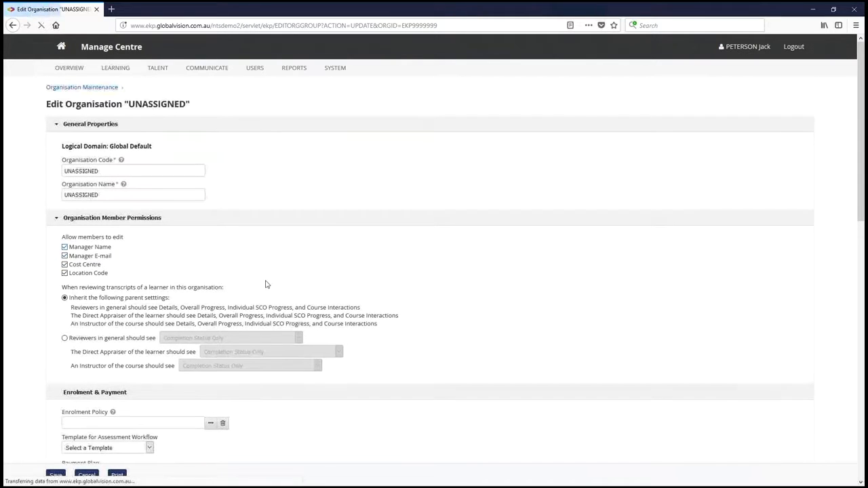
- Assign One-Step Enrollment Policy as the UNASSIGNED organisation's enrolment policy and save the organisation
scroll(61, 217, "down", 3)
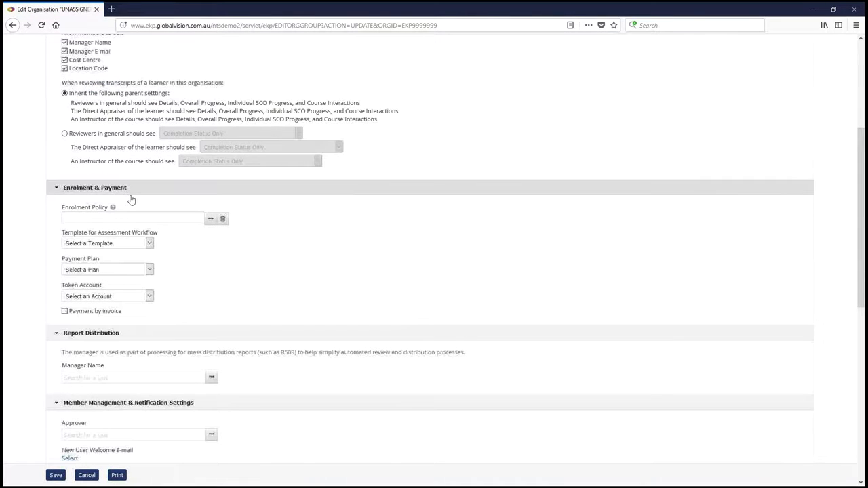
left_click(74, 217)
left_click(210, 220)
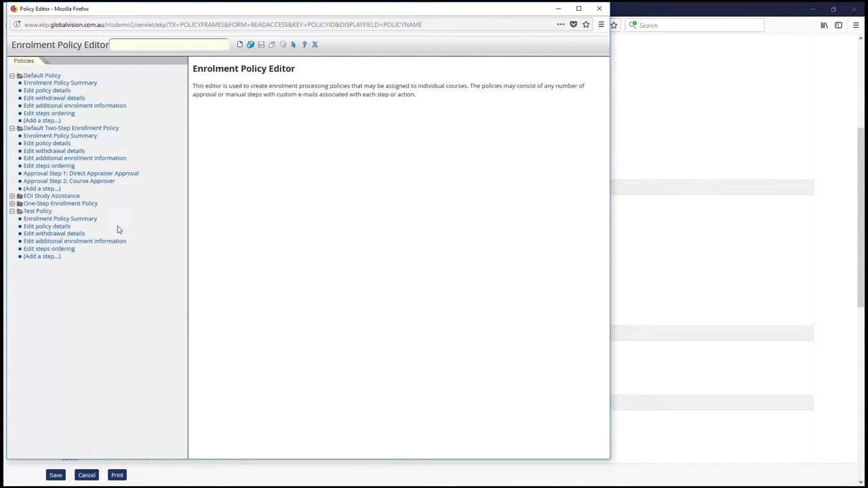
left_click(38, 205)
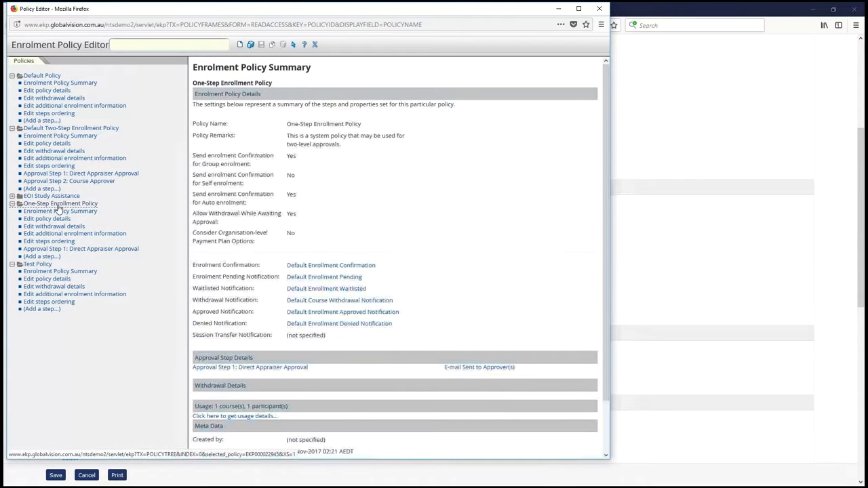
left_click(293, 44)
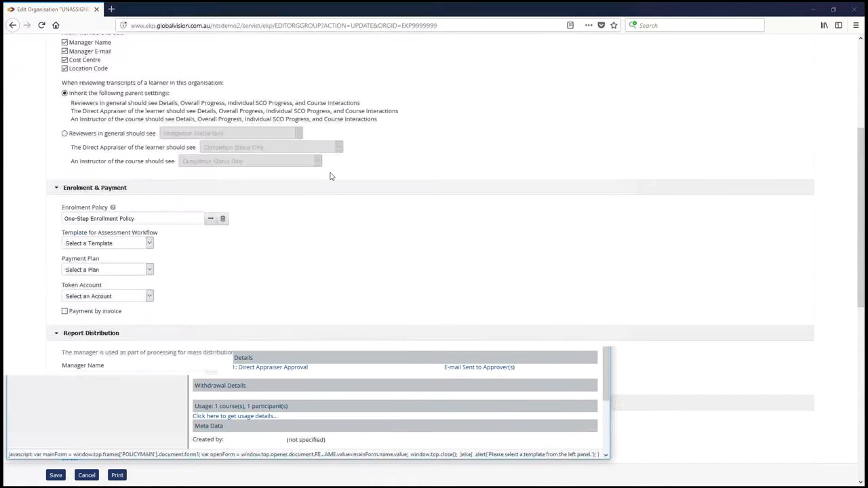
scroll(321, 253, "down", 3)
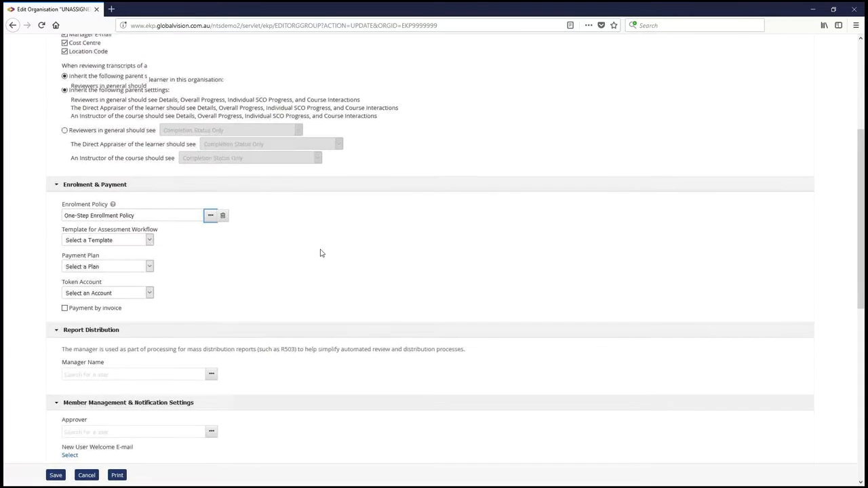
scroll(322, 254, "down", 3)
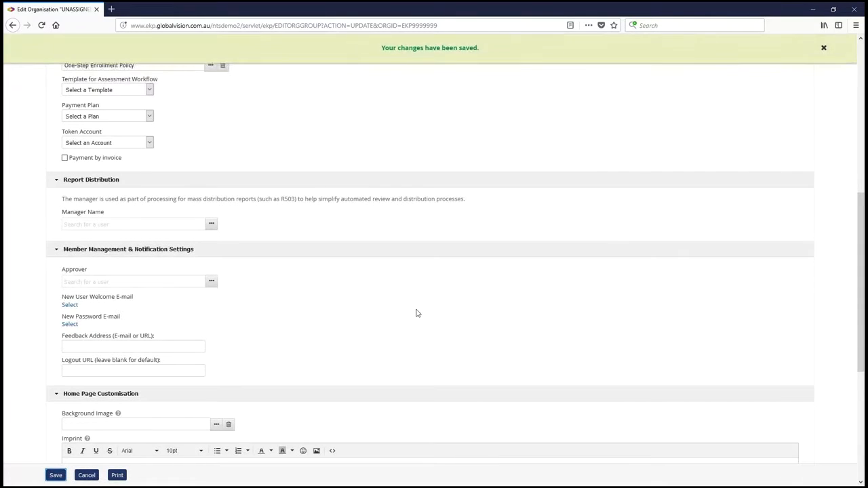
- Open the Equal Employment Opportunity module from the Learning Modules list for editing
scroll(418, 314, "up", 1)
scroll(417, 313, "up", 10)
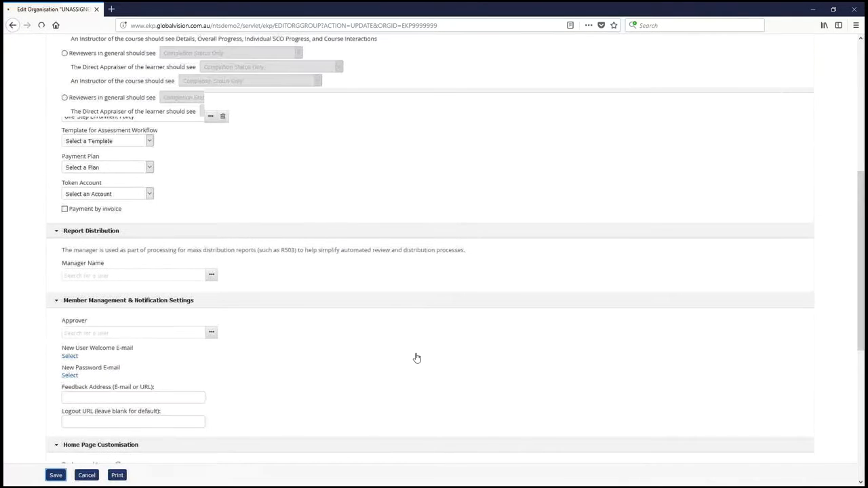
left_click(71, 67)
mouse_move(115, 68)
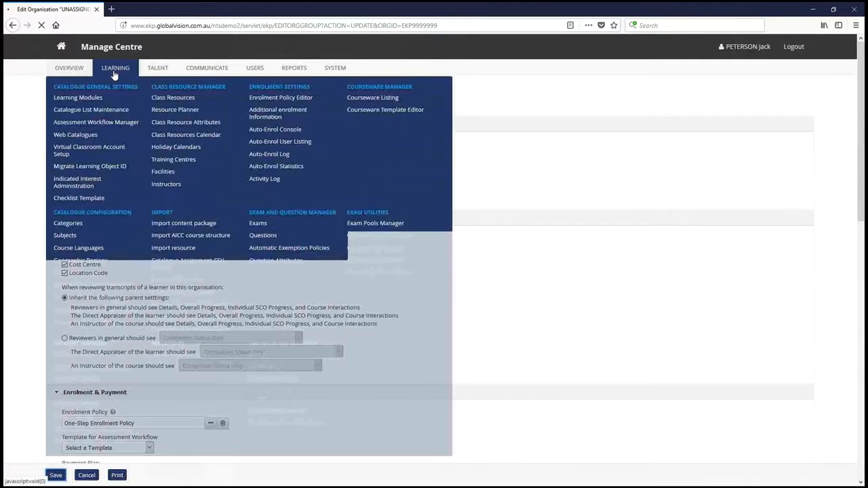
left_click(81, 99)
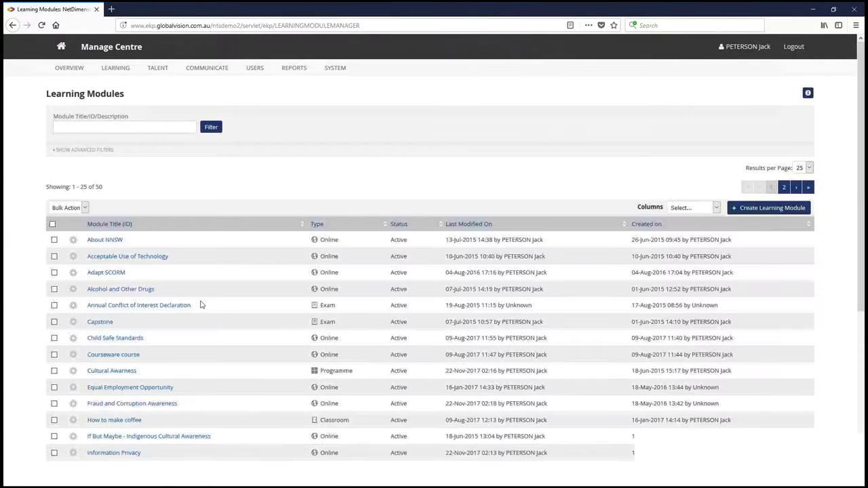
scroll(146, 279, "down", 3)
left_click(145, 285)
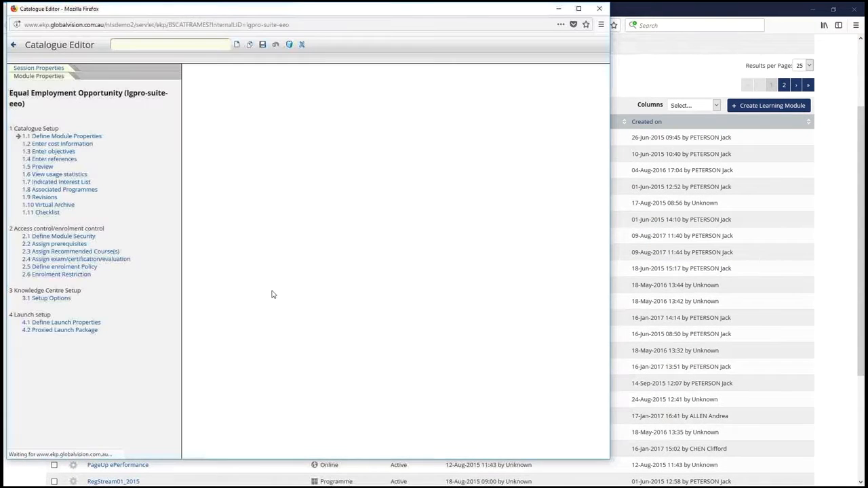
- Open the module's enrolment policy settings in a maximised window and select UNASSIGNED as the organisation for an organisation-specific policy
left_click(64, 268)
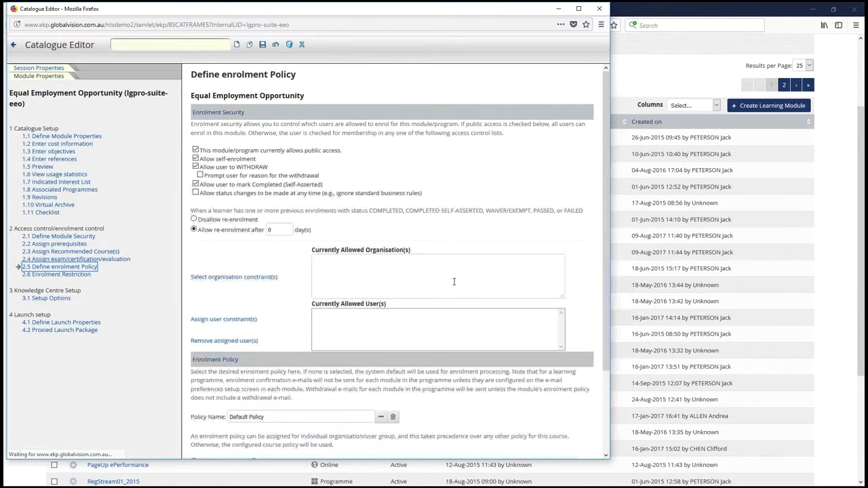
scroll(455, 281, "down", 3)
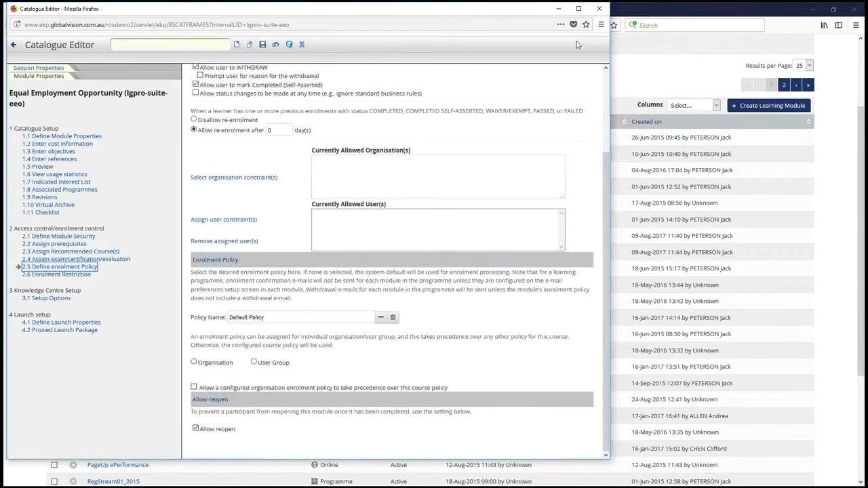
left_click(579, 8)
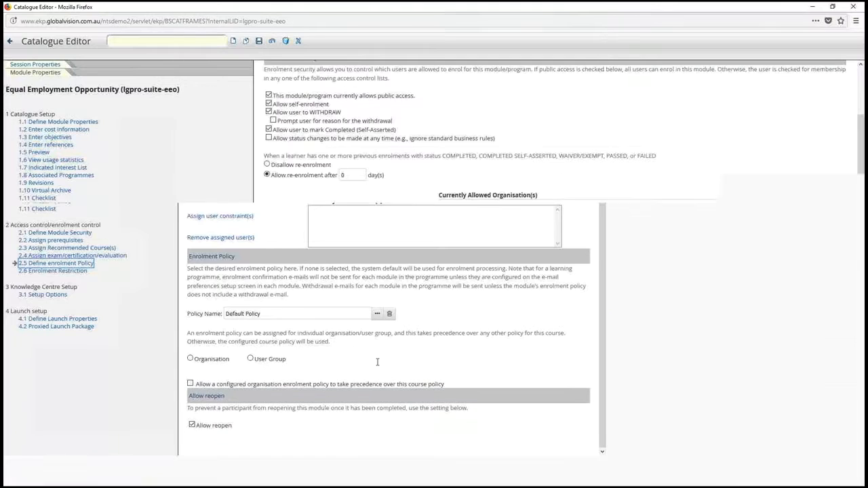
left_click(266, 389)
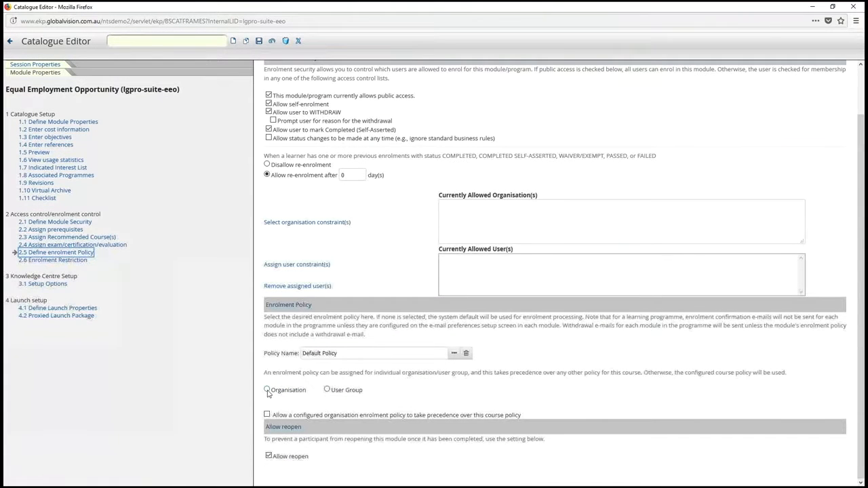
scroll(339, 388, "down", 1)
left_click(337, 382)
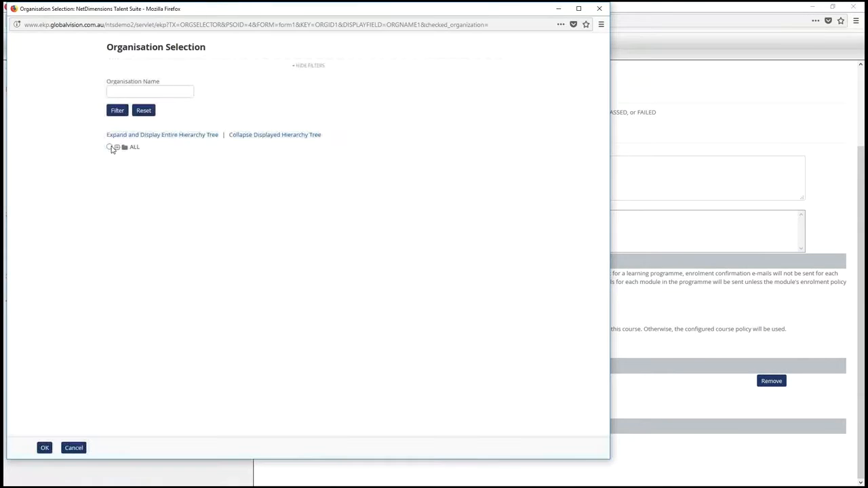
left_click(116, 147)
left_click(110, 165)
left_click(44, 448)
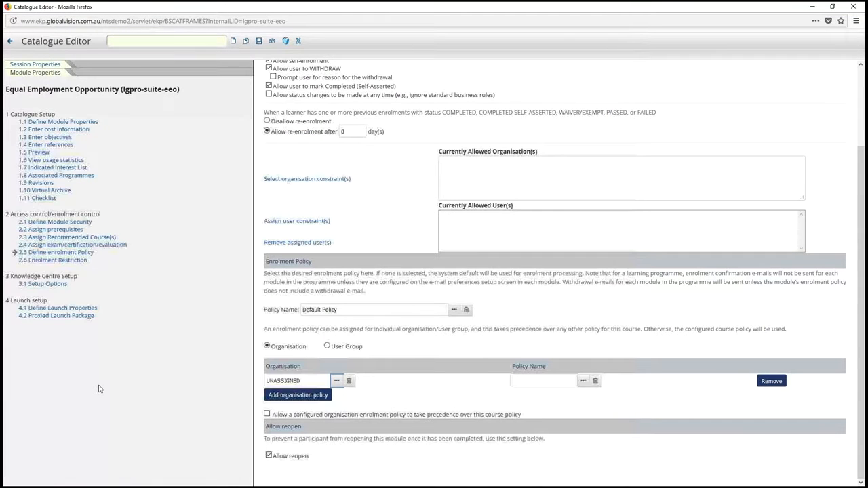
- Assign Test Policy to UNASSIGNED, allow a configured organisation policy to take precedence over the course policy, then save and close the module
left_click(584, 382)
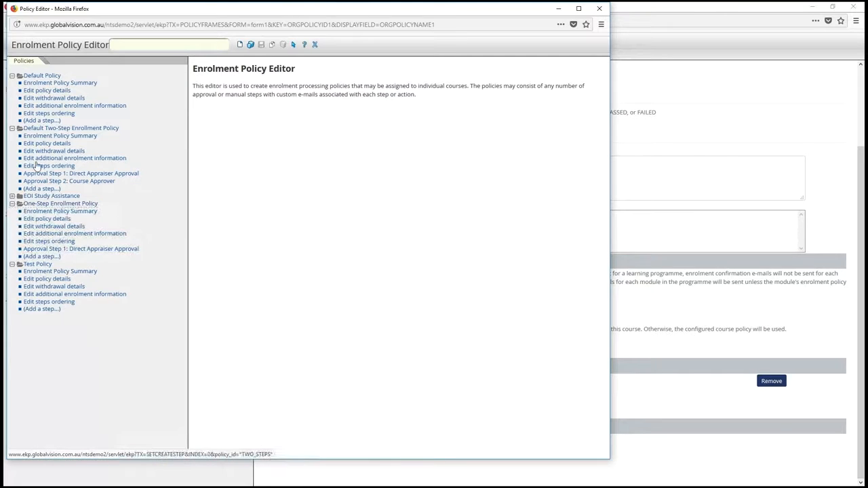
left_click(39, 271)
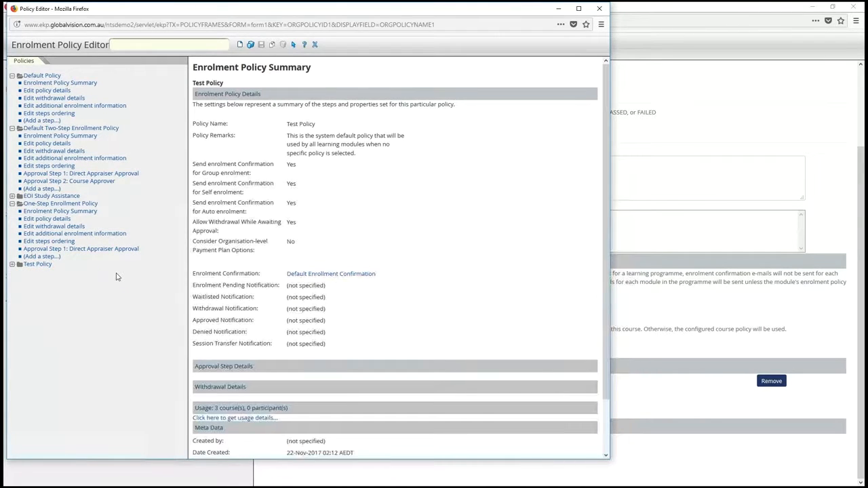
left_click(294, 44)
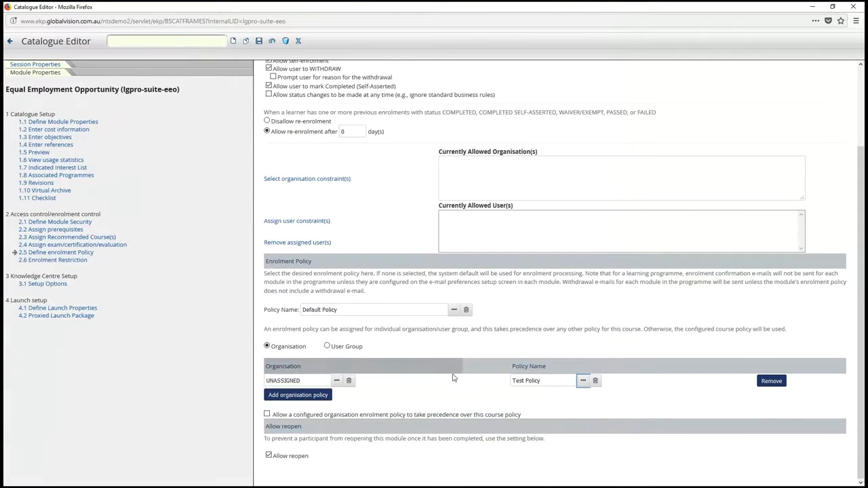
left_click(267, 417)
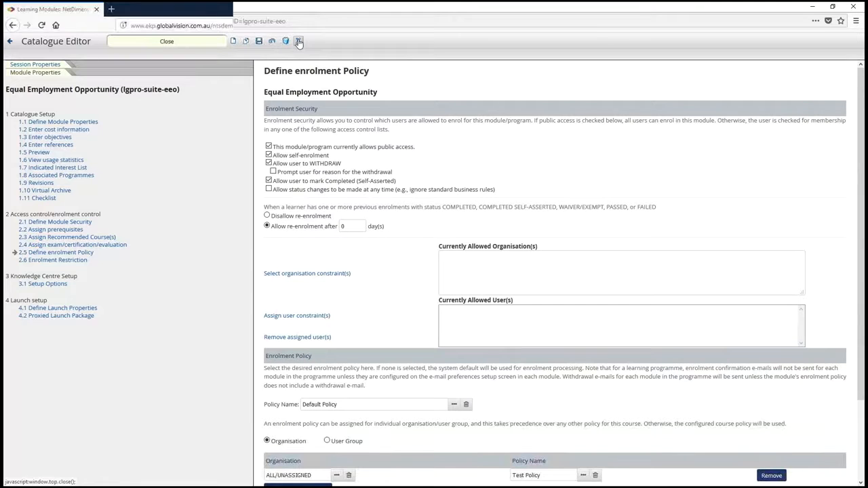
left_click(298, 42)
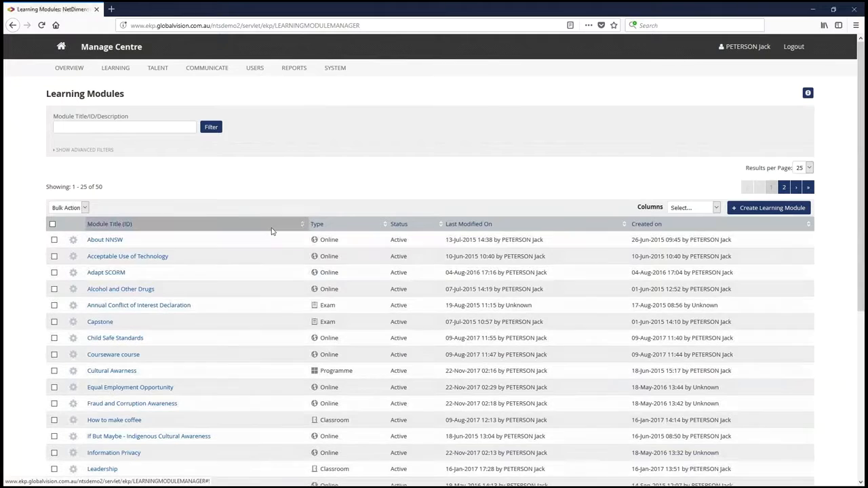
- Switch to the PowerPoint slide show and advance from Enrolment Policies to the Email Templates slide
key("super+Tab")
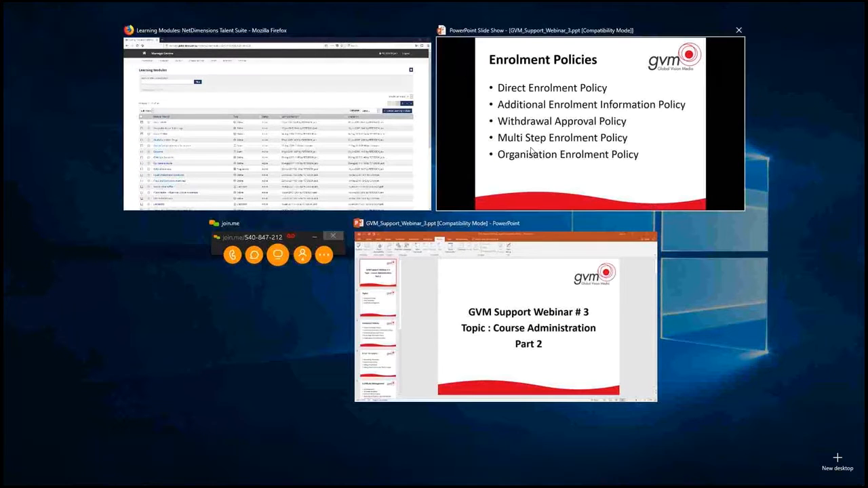
left_click(532, 151)
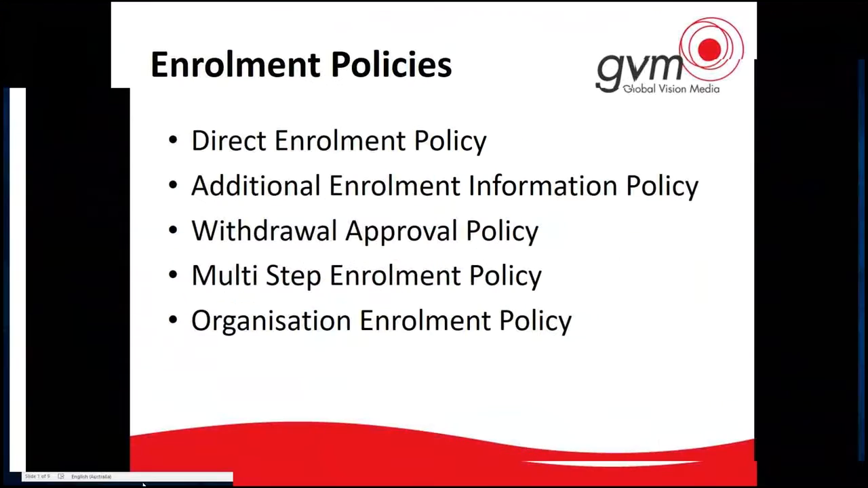
left_click(136, 478)
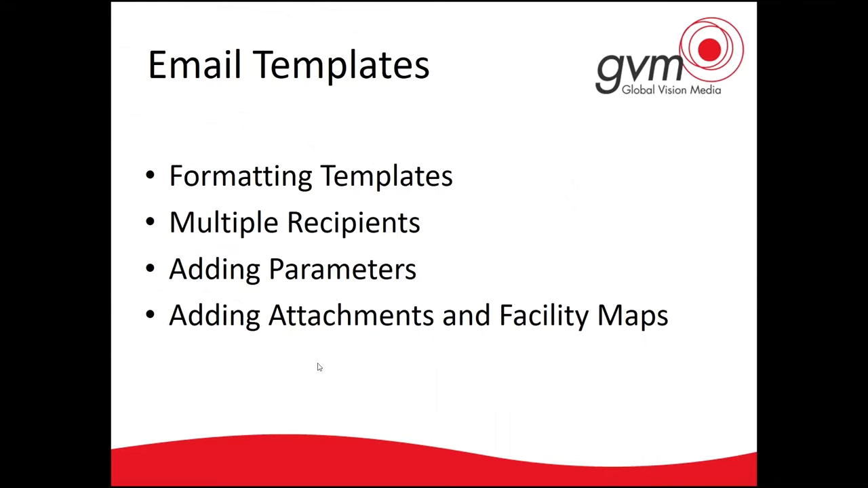
- Return to Learning Modules in Firefox and open the E-mail Preferences Setup of the Equal Employment Opportunity session
key("alt+Tab")
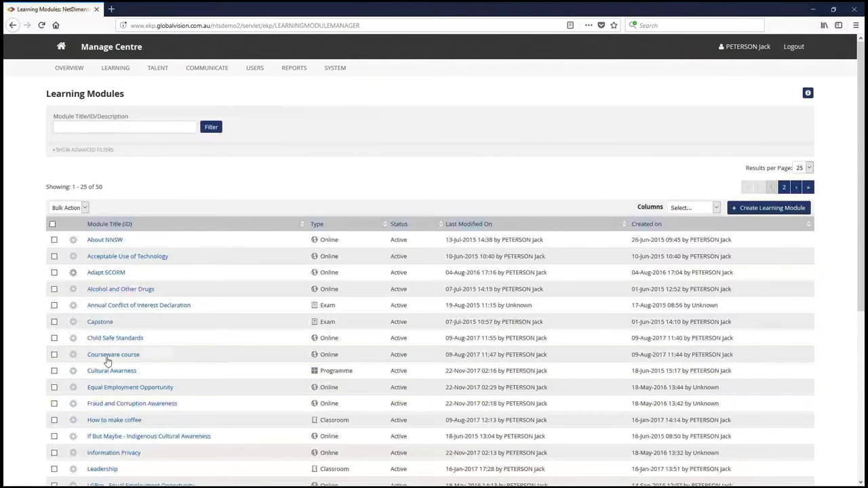
left_click(114, 388)
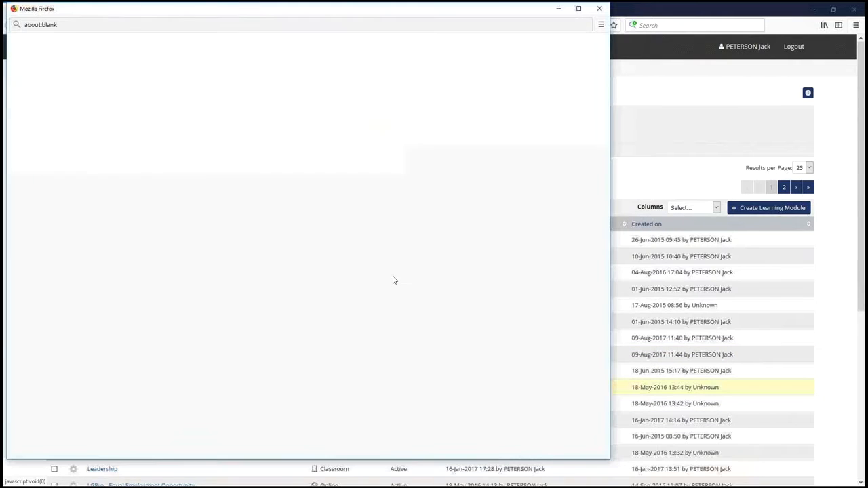
left_click_drag(281, 13, 370, 39)
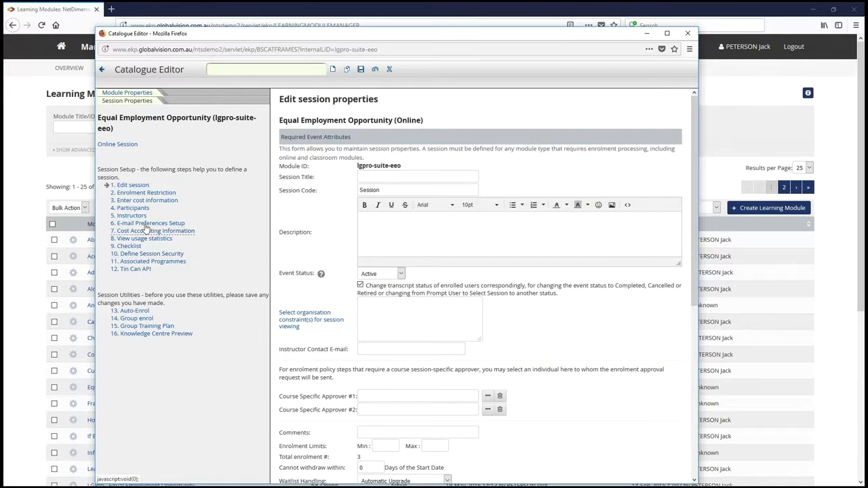
left_click(147, 224)
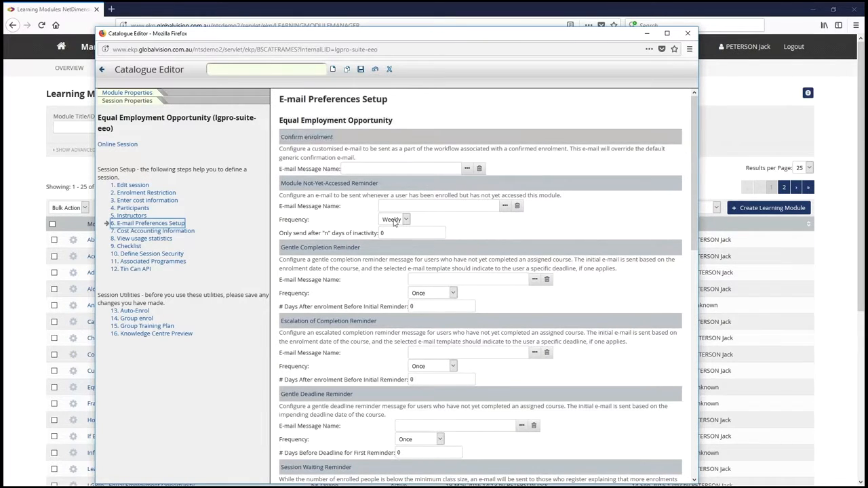
- Review the session's available e-mail reminders and notifications from start to end, then close the Catalogue Editor
scroll(392, 224, "down", 2)
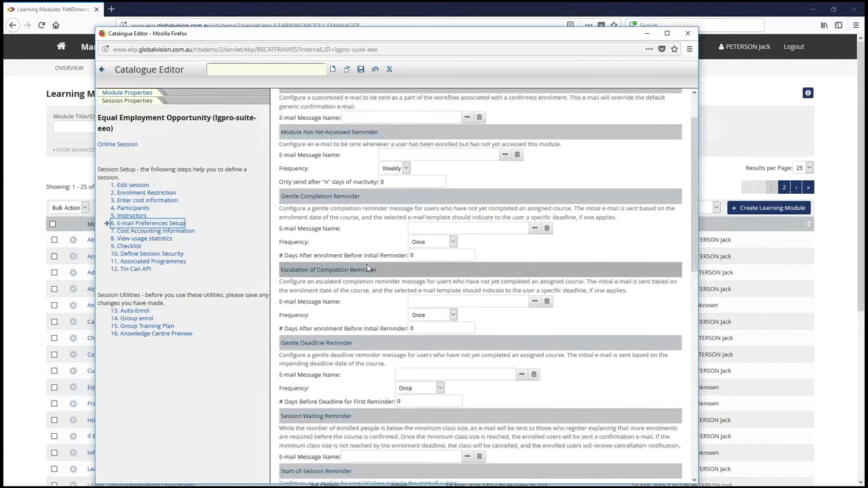
scroll(360, 271, "down", 3)
scroll(355, 275, "down", 10)
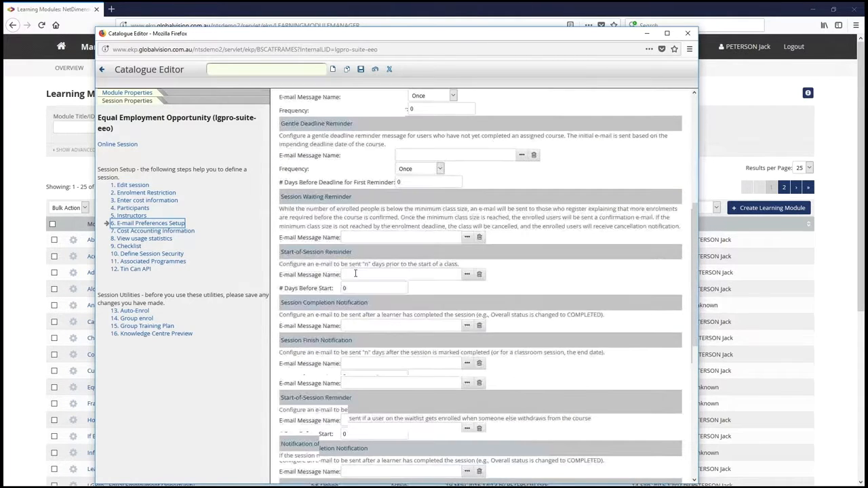
scroll(360, 283, "down", 4)
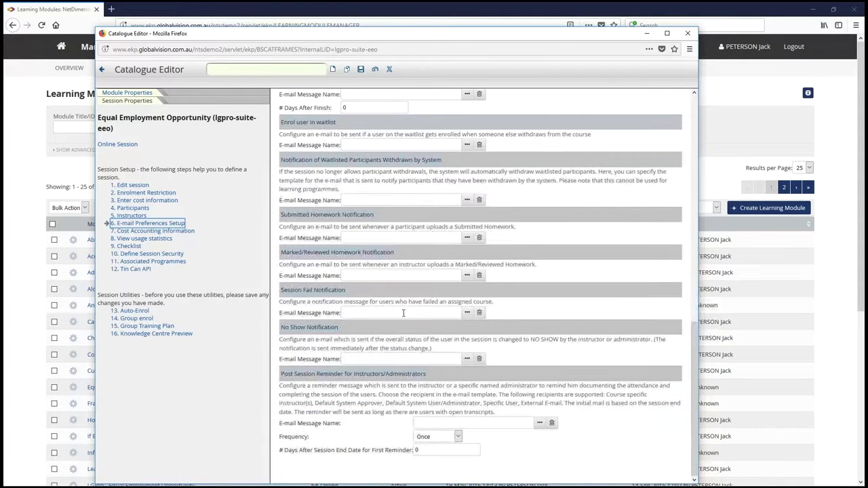
scroll(396, 249, "up", 5)
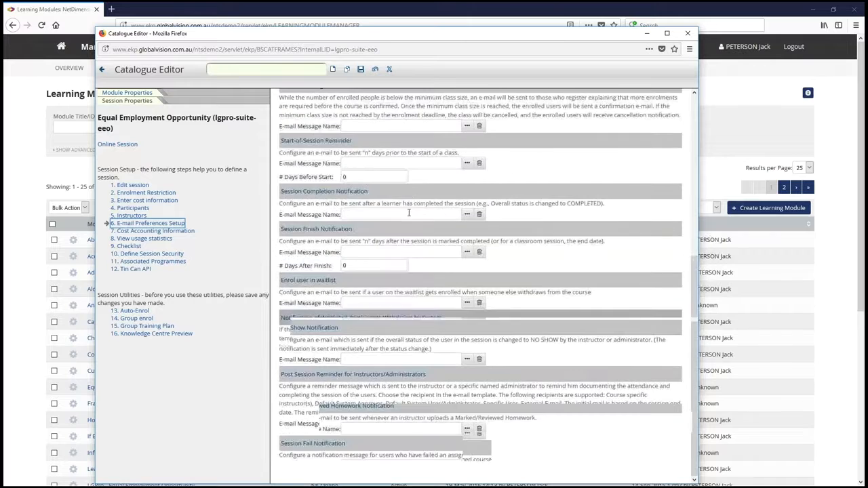
scroll(395, 249, "up", 6)
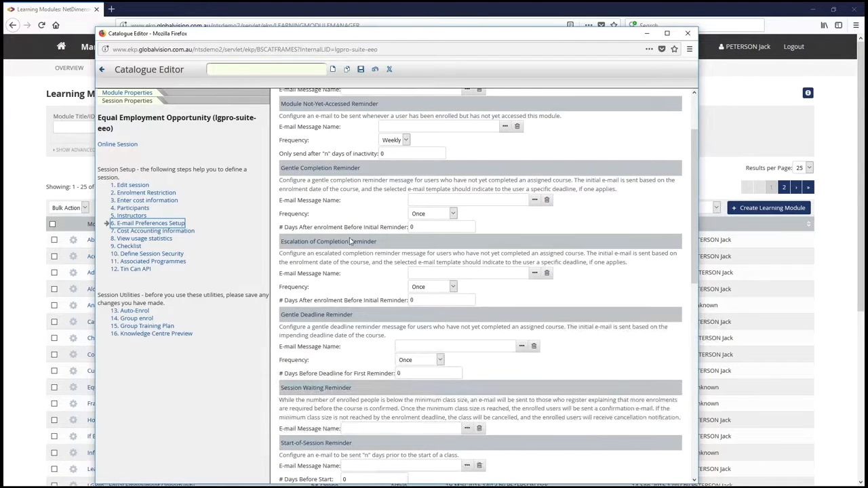
scroll(352, 230, "up", 2)
scroll(352, 218, "up", 1)
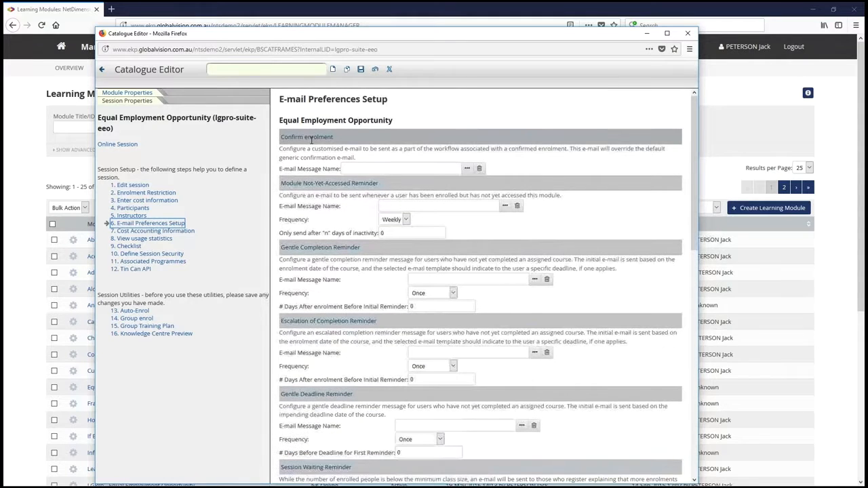
left_click(389, 69)
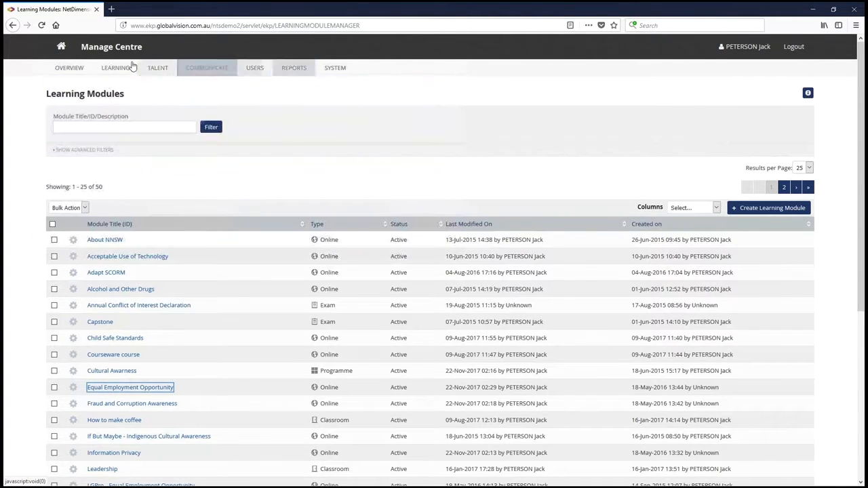
- Open the E-mail Template Editor and expand the System Default and User Templates folders
mouse_move(124, 70)
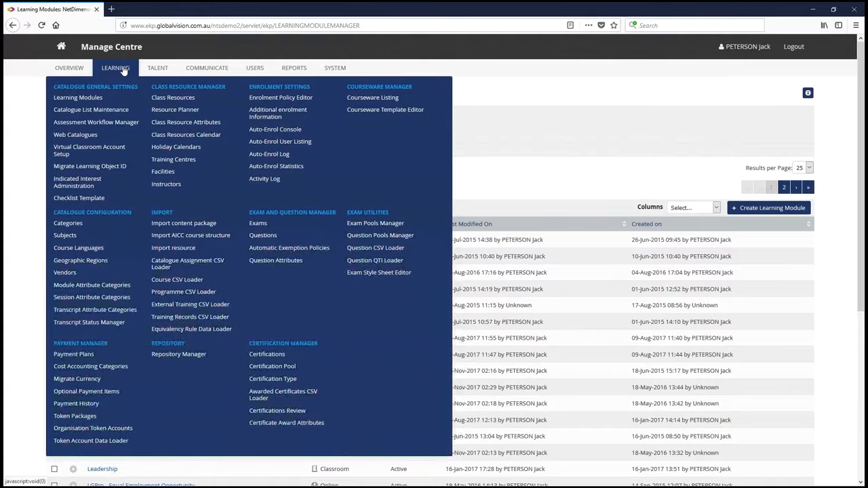
mouse_move(212, 72)
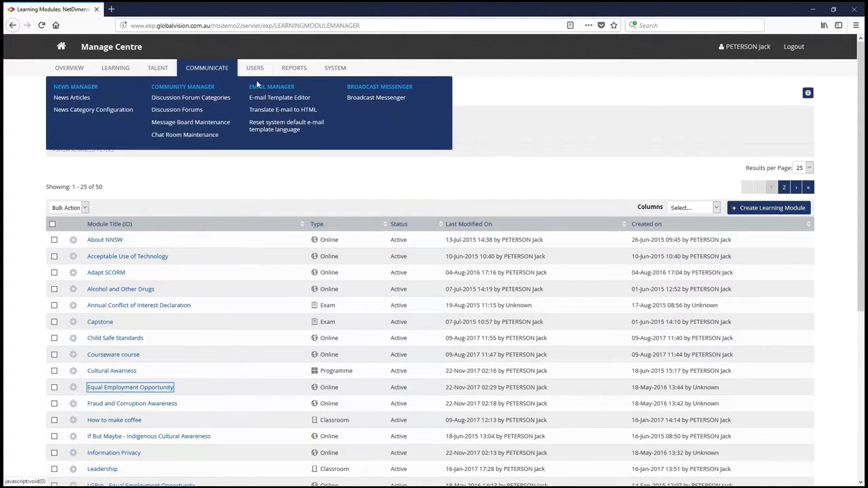
left_click(273, 98)
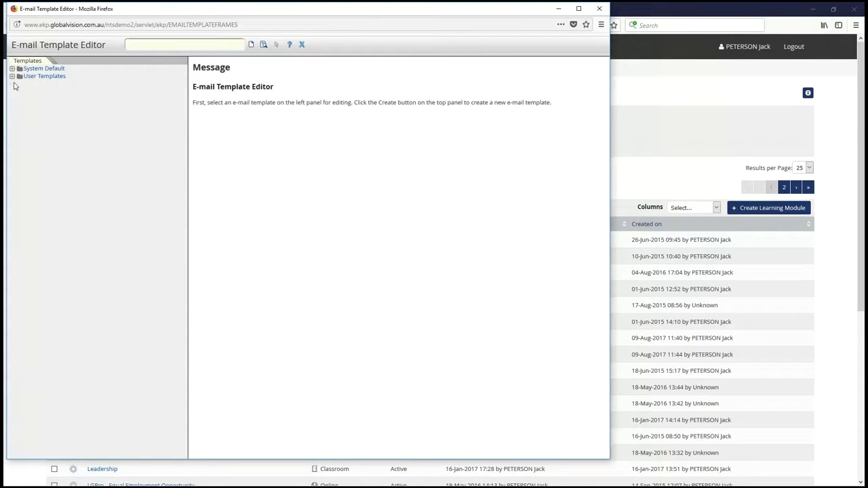
left_click(13, 70)
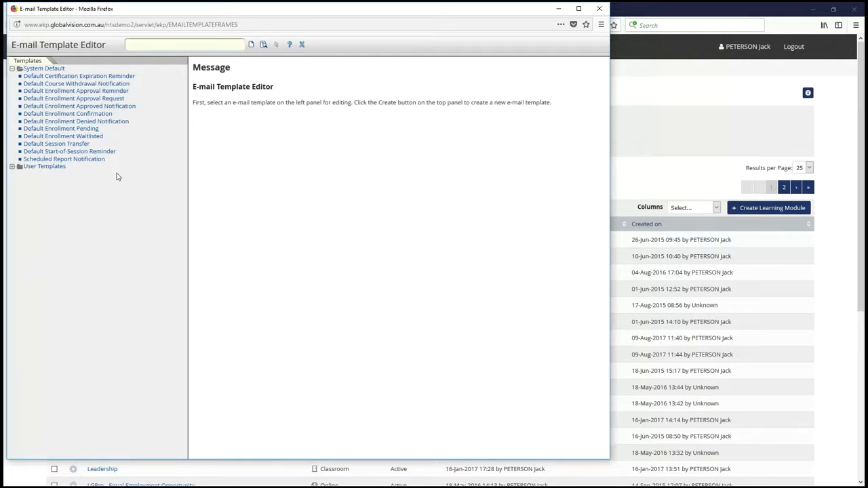
left_click(16, 167)
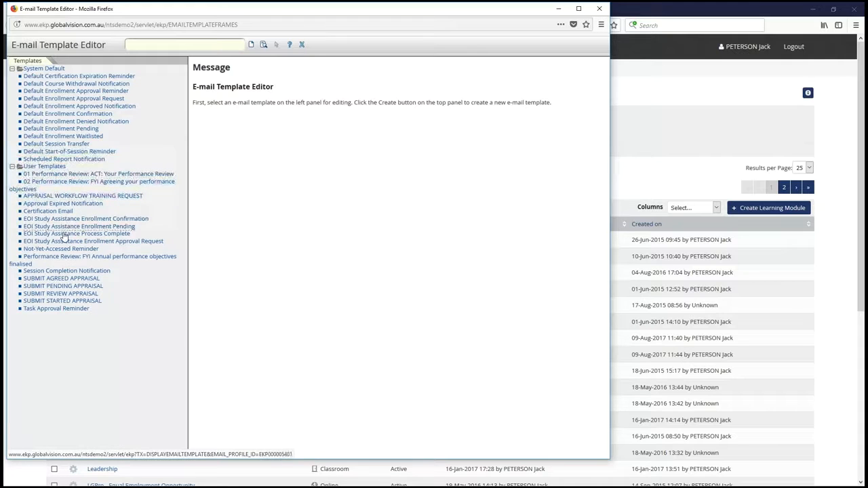
- Open the Session Completion Notification user template and examine its sender and language preference settings
left_click(65, 271)
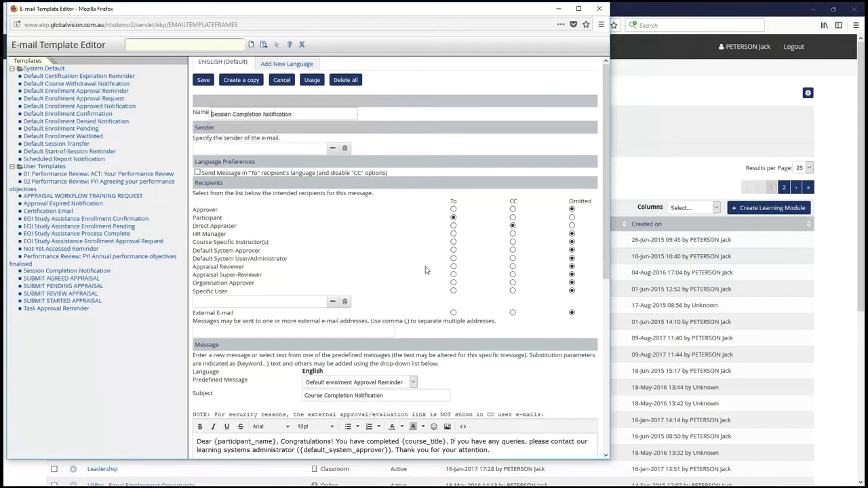
left_click_drag(557, 12, 631, 27)
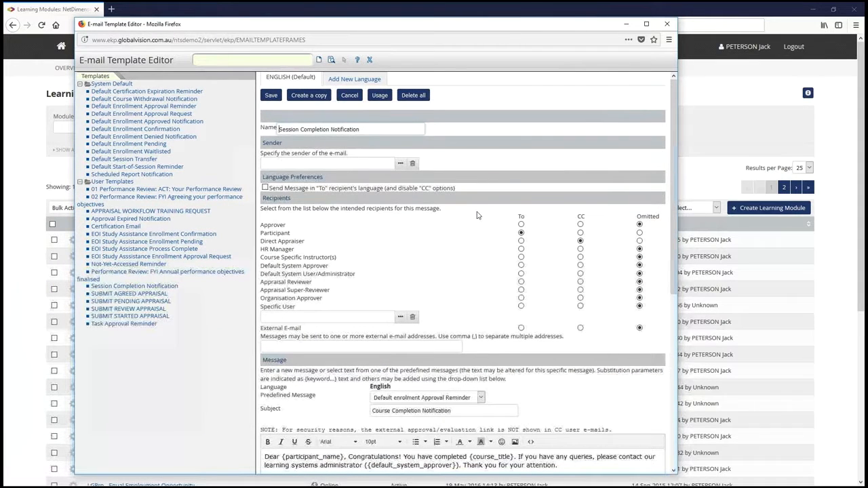
left_click(321, 163)
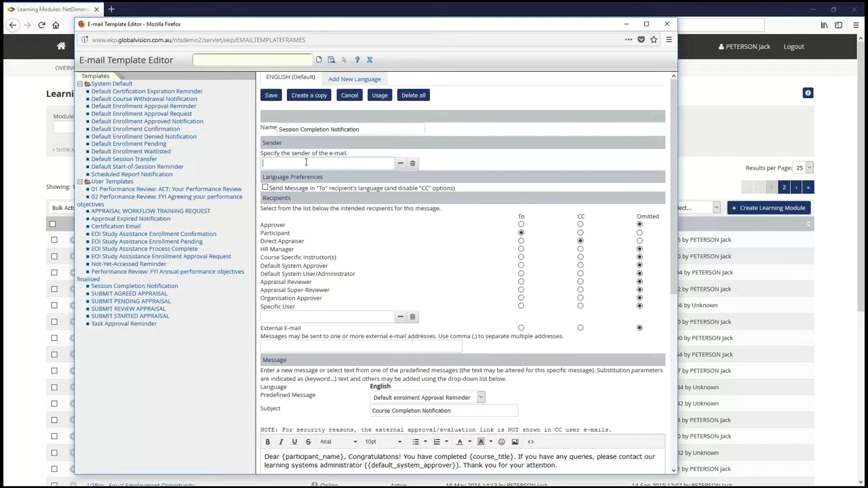
scroll(377, 208, "down", 1)
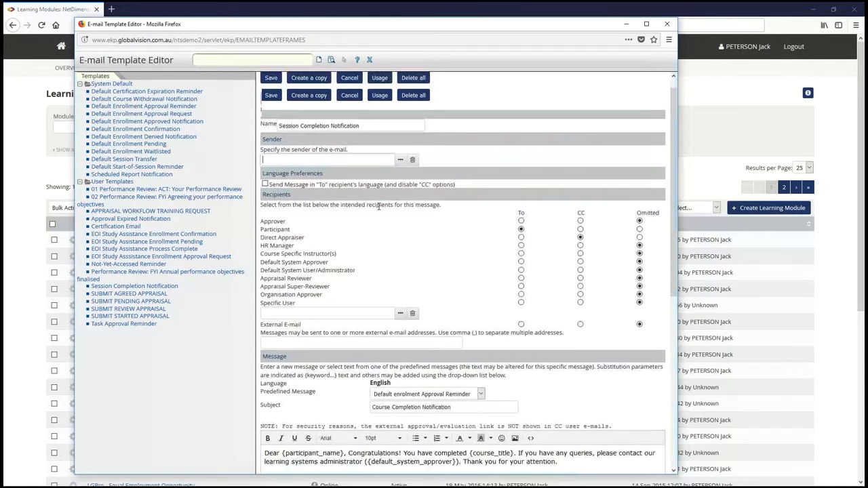
scroll(378, 208, "down", 2)
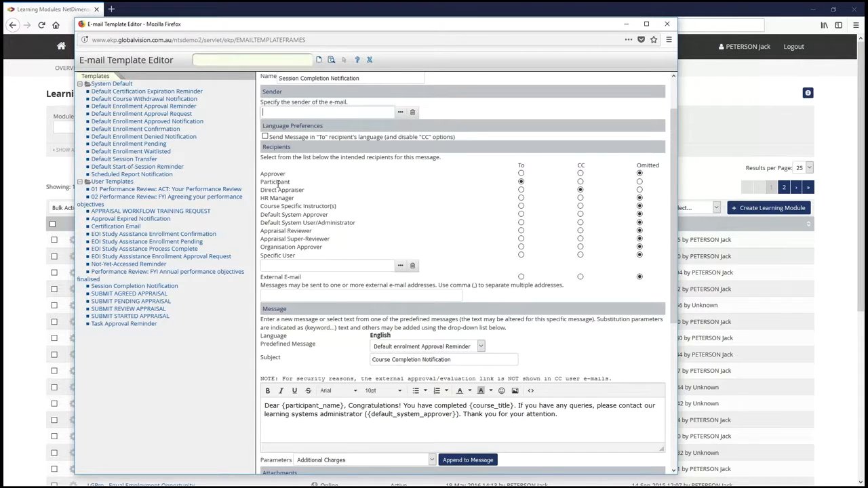
- Examine the template's recipient options, from Direct Appraiser and the approver and reviewer roles to the external e-mail addresses
left_click_drag(261, 174, 260, 191)
left_click(322, 187)
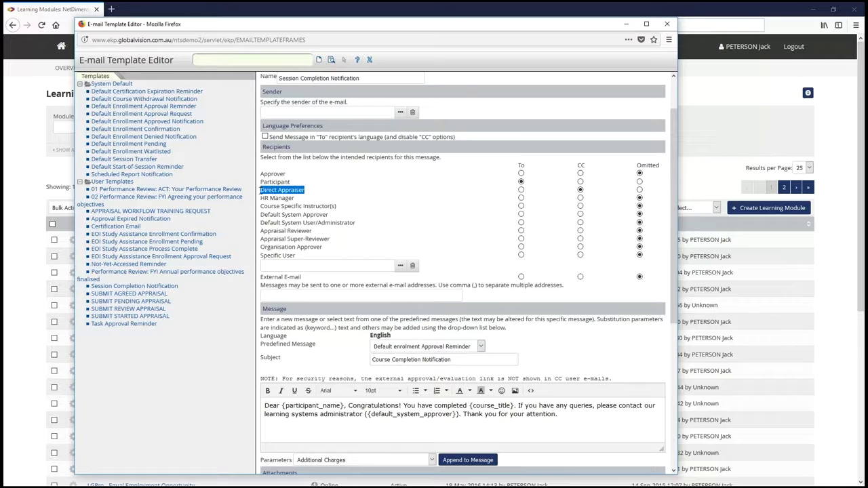
left_click(299, 206)
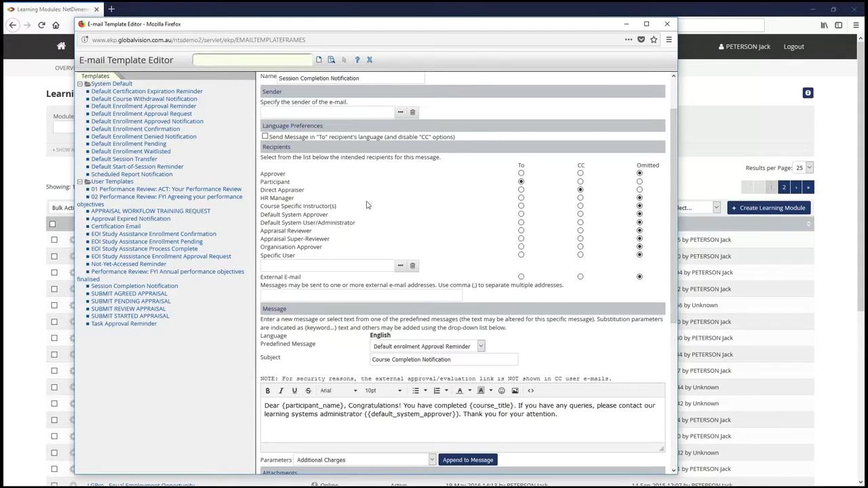
mouse_move(261, 206)
left_mouse_down()
mouse_move(337, 206)
mouse_move(270, 216)
left_mouse_up()
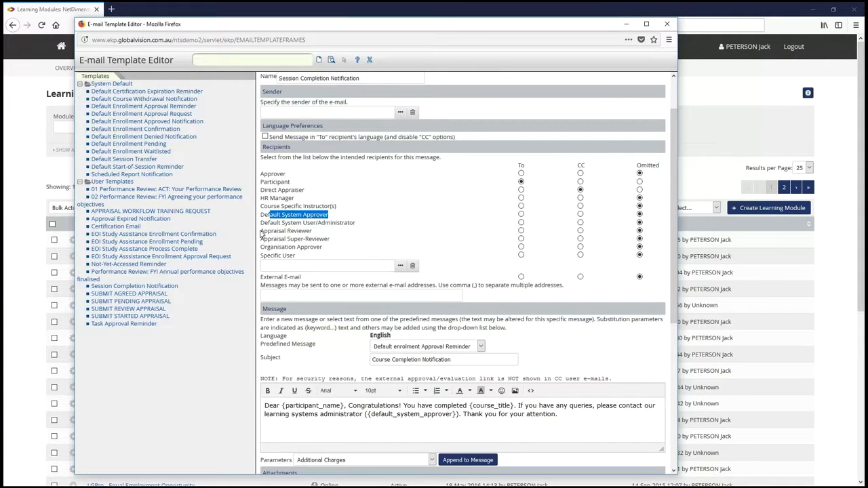
left_click_drag(262, 233, 317, 232)
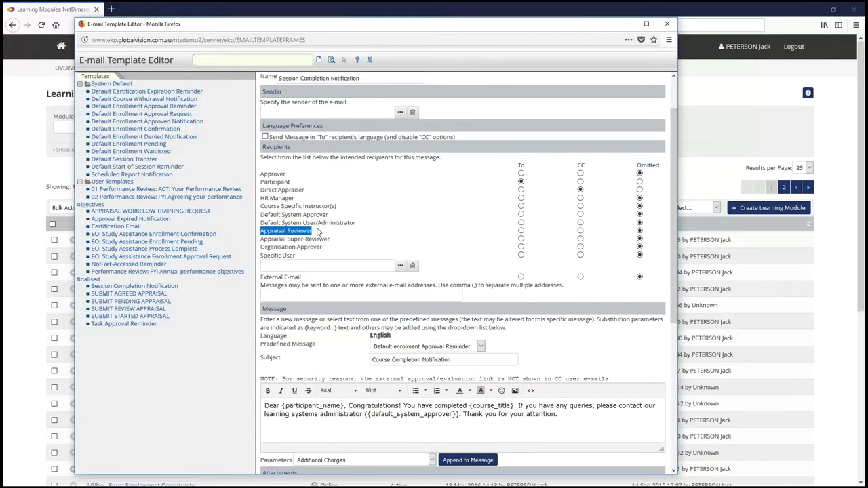
left_click_drag(331, 240, 268, 241)
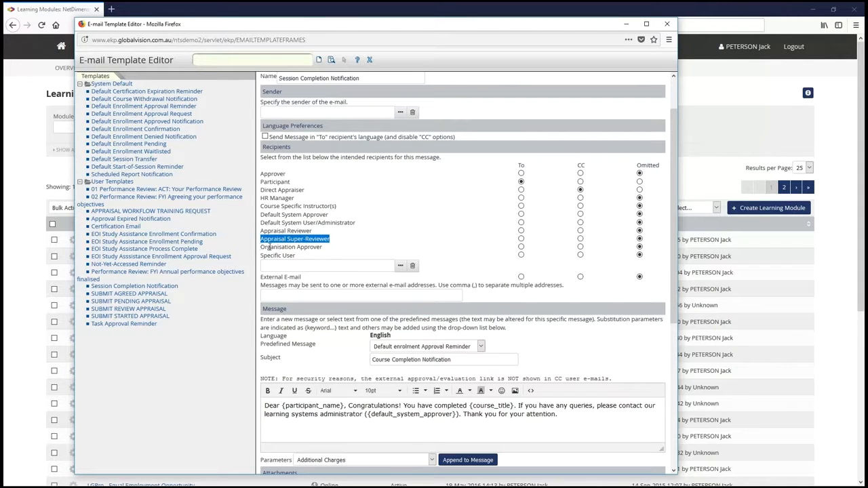
left_click_drag(262, 246, 332, 250)
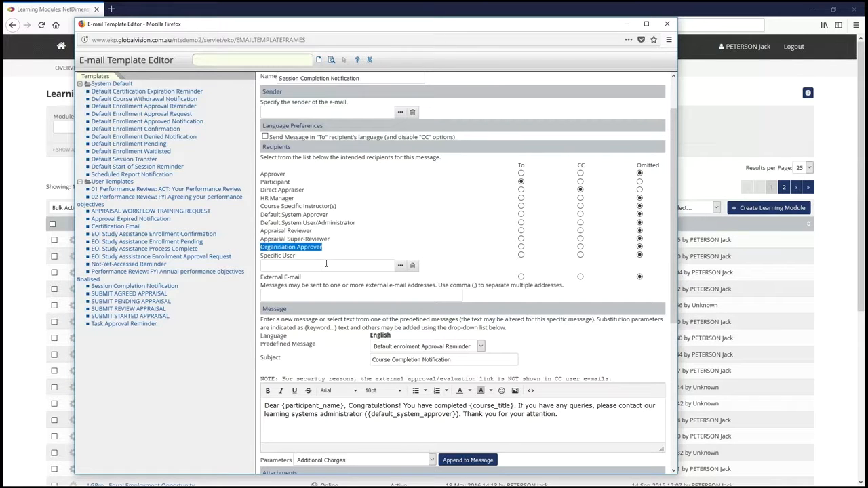
left_click(362, 295)
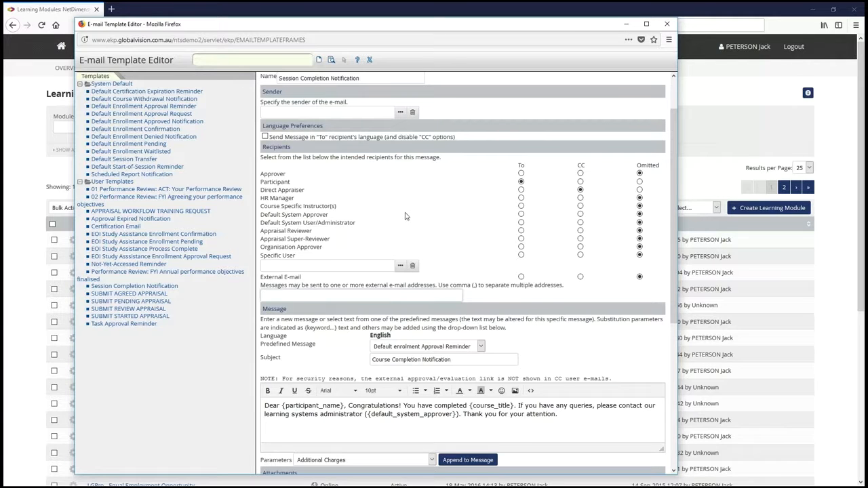
- Insert the Course ID parameter before the course title in the template's message text
scroll(468, 270, "down", 1)
scroll(470, 269, "down", 4)
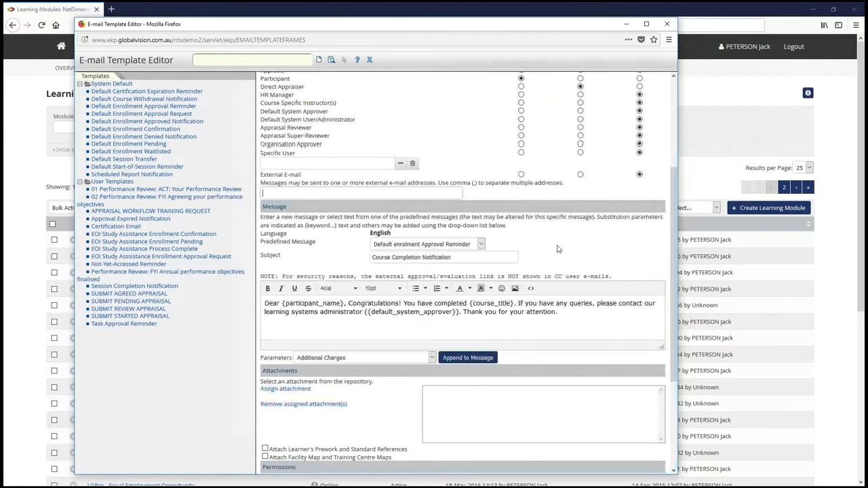
scroll(559, 234, "down", 3)
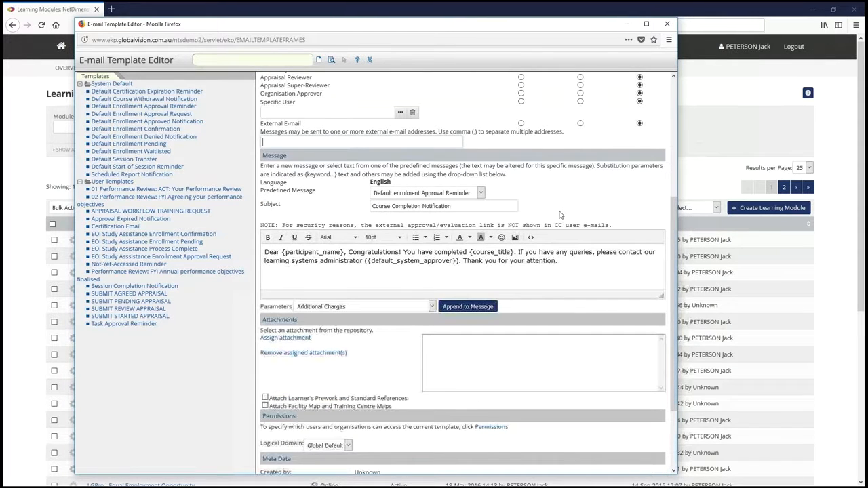
scroll(499, 159, "down", 3)
left_click_drag(496, 156, 371, 155)
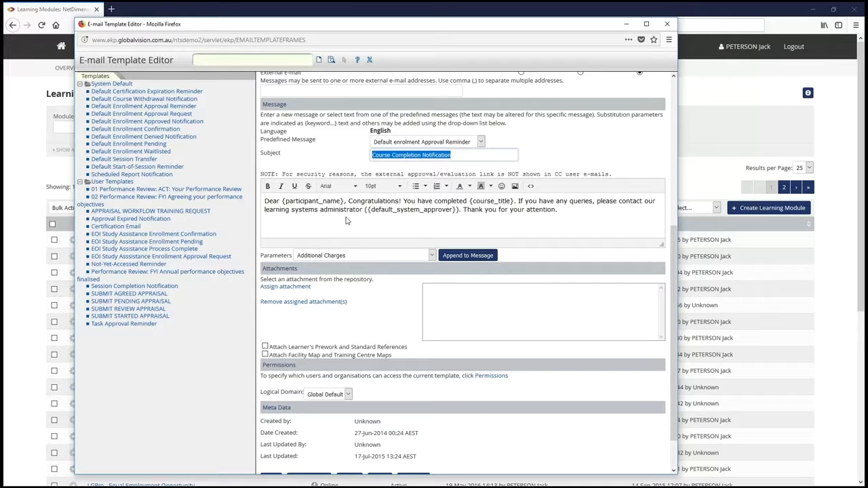
left_click(430, 257)
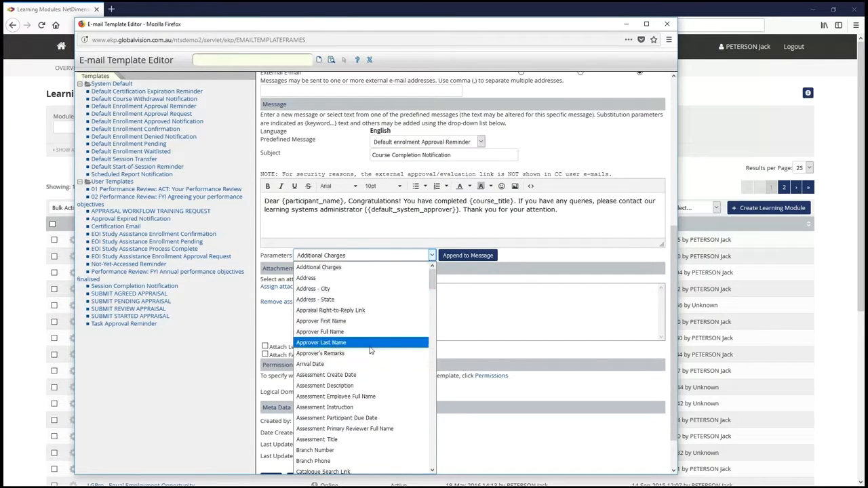
scroll(371, 361, "down", 3)
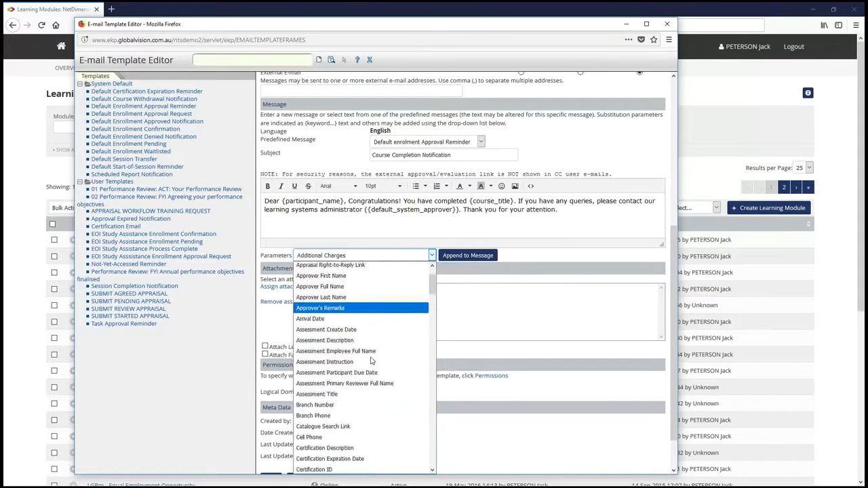
scroll(371, 360, "down", 7)
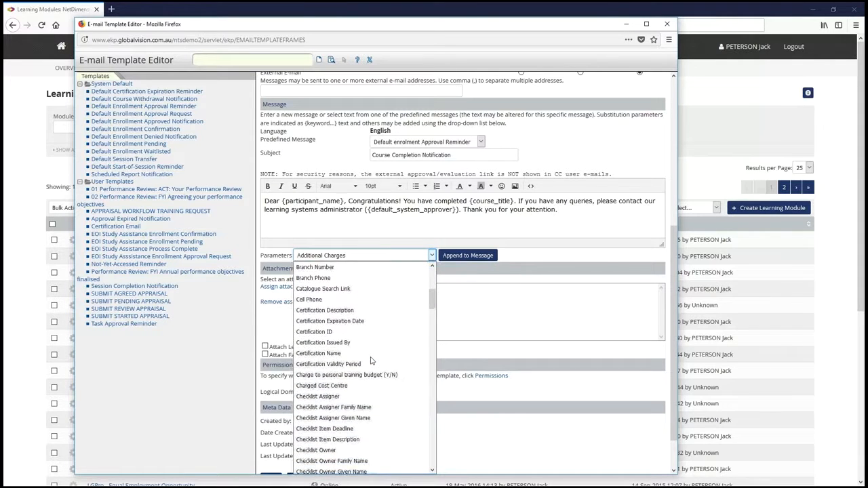
scroll(371, 361, "down", 4)
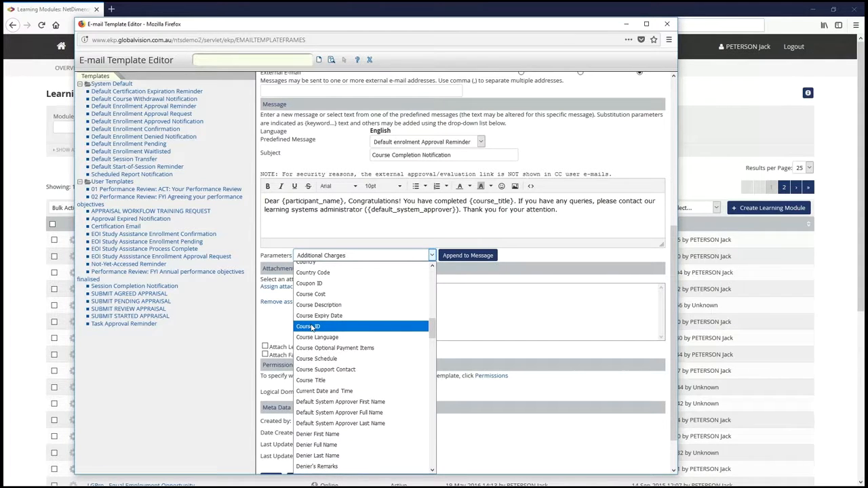
left_click(311, 327)
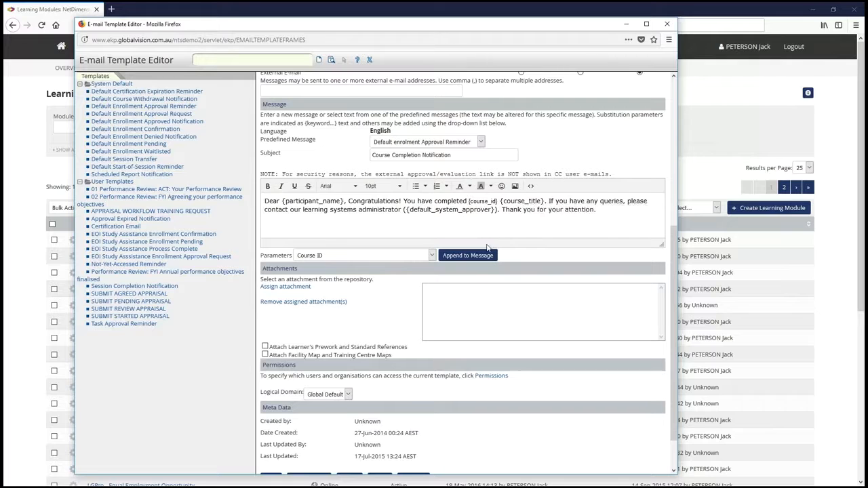
left_click(469, 202)
- Review the template's attachment and permission options, then close the E-mail Template Editor without saving
scroll(370, 308, "down", 2)
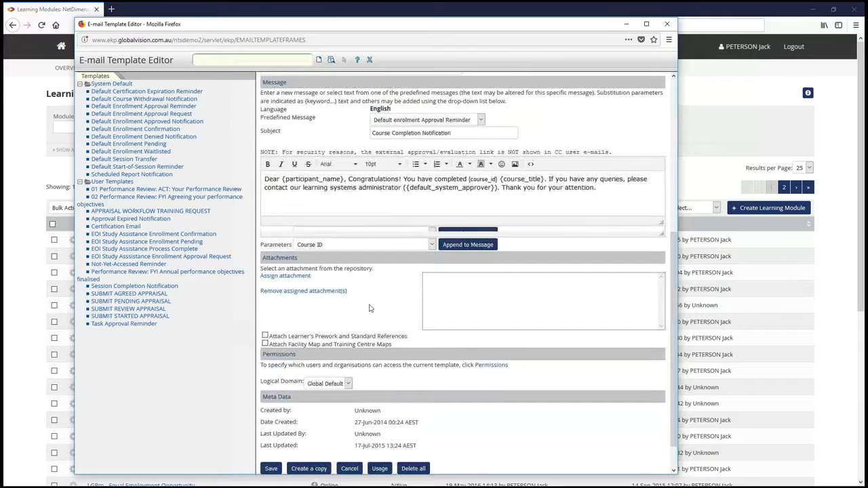
scroll(371, 308, "down", 1)
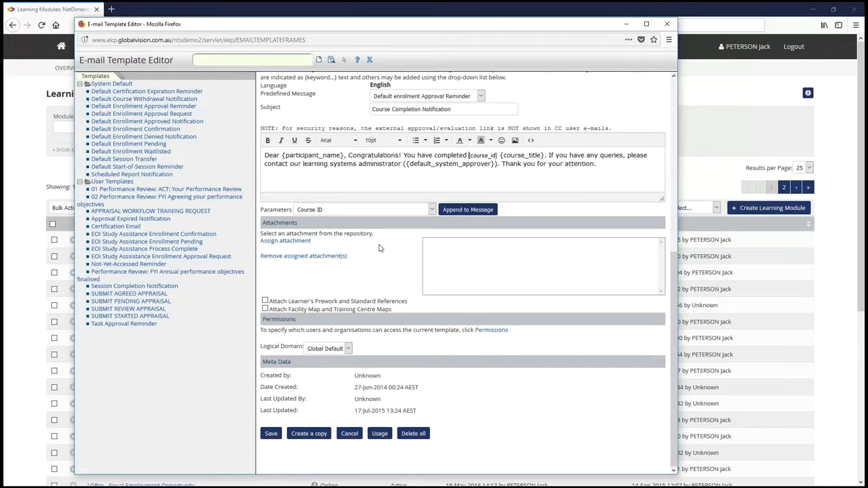
left_click(286, 243)
left_click_drag(408, 302, 273, 303)
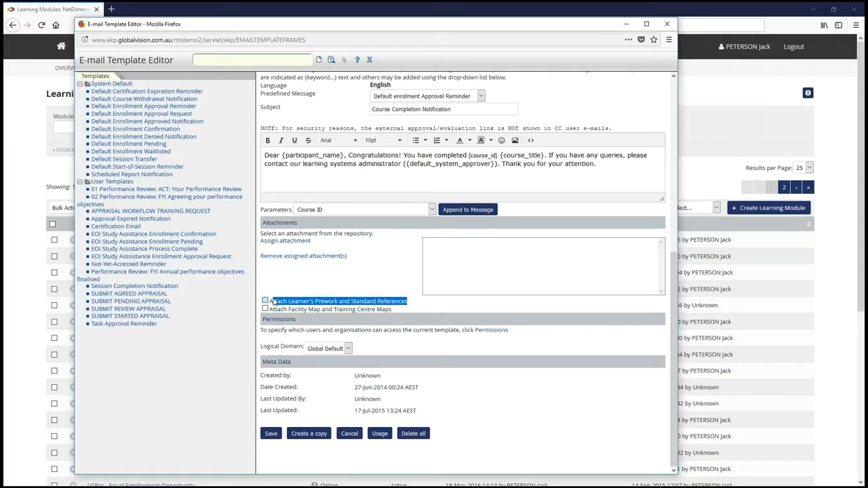
left_click(305, 281)
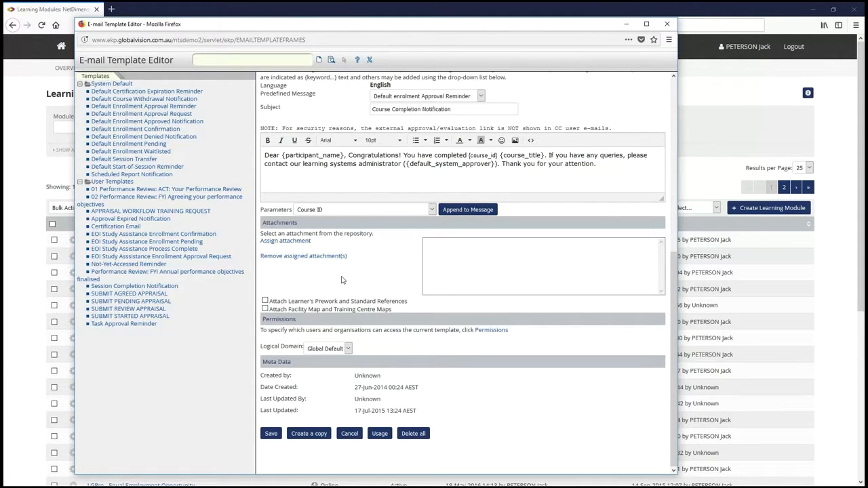
left_click(371, 61)
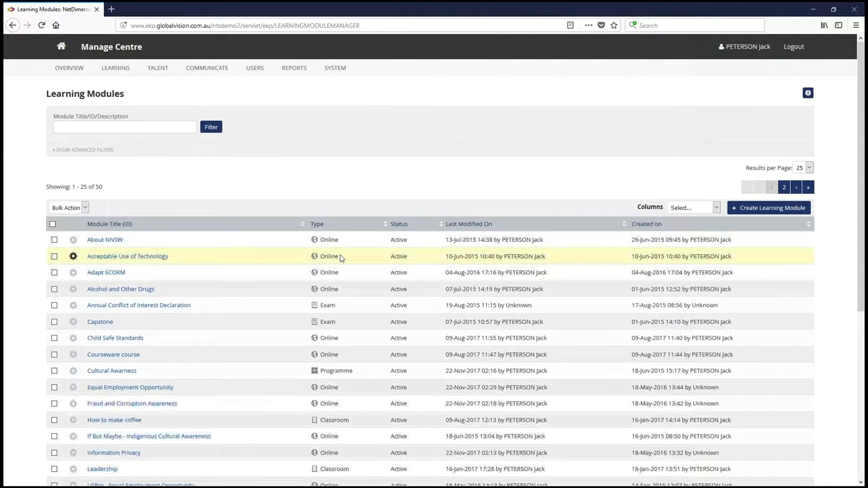
- Switch to the PowerPoint slide show, advance to the Certificate Management slide, and return to Firefox
key("alt+Tab")
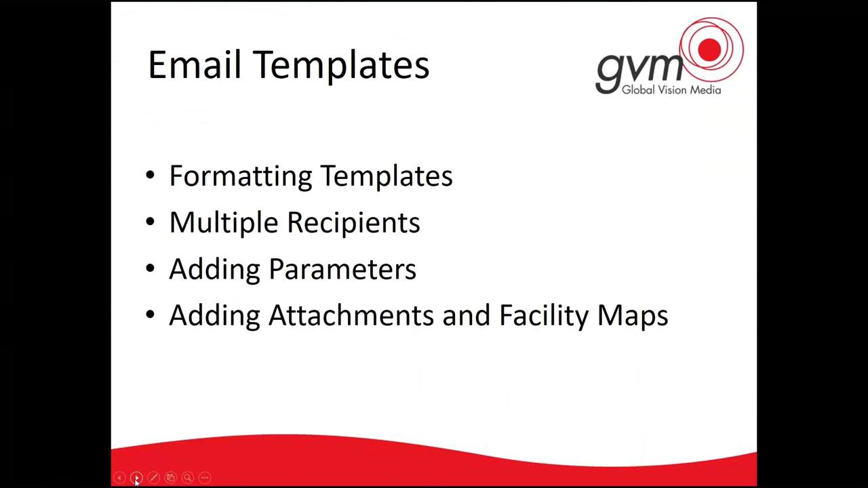
left_click(136, 478)
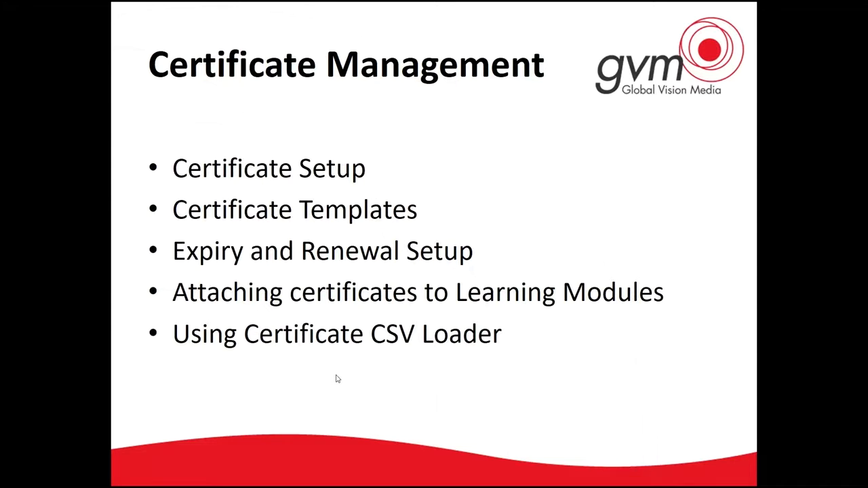
key("alt+Tab")
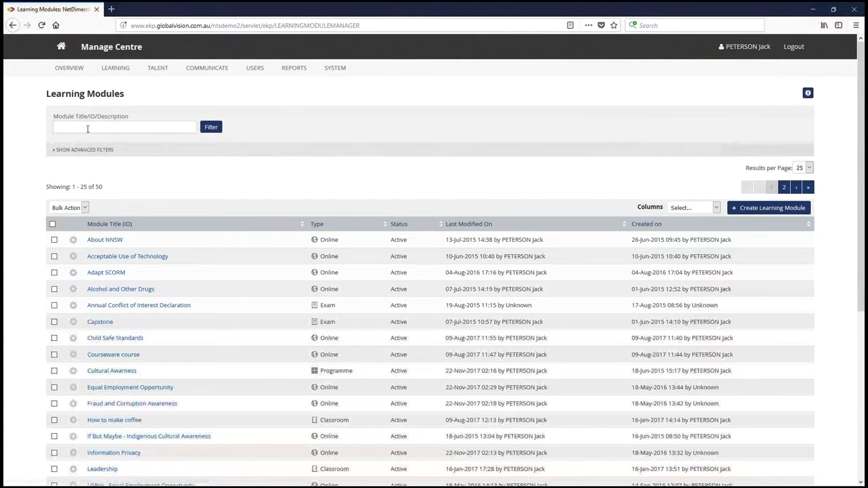
- Open the Certifications page of the Certification Manager and start creating a new certification
mouse_move(116, 74)
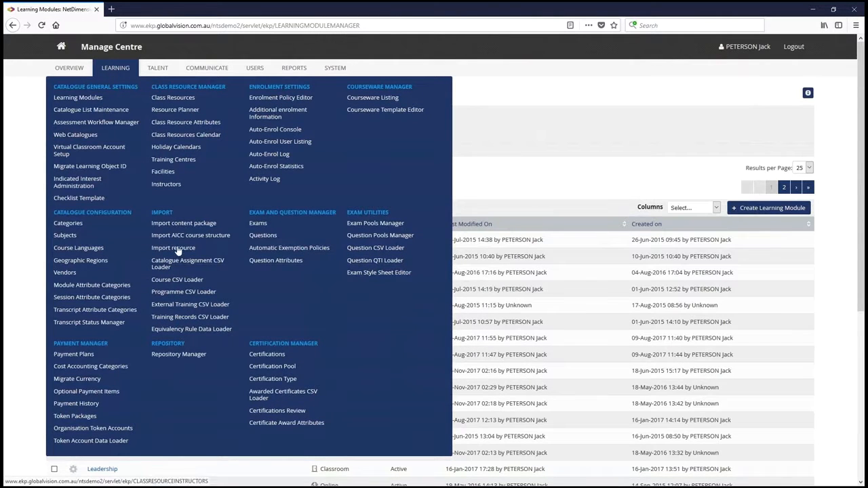
left_click(268, 354)
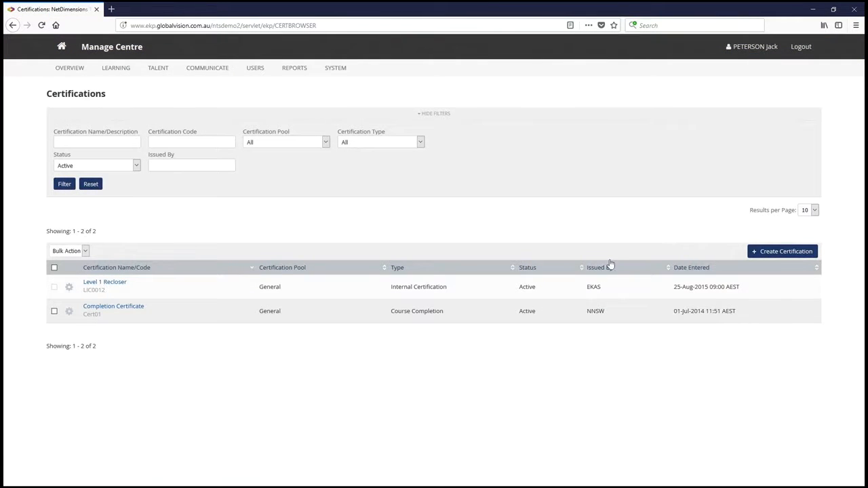
left_click(794, 253)
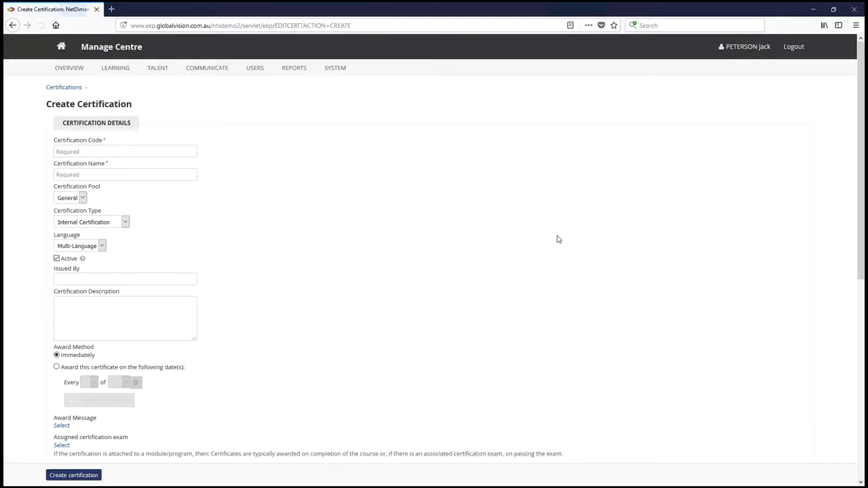
- Enter TESTCERT as the certification code and My Certificate as the certification name, keeping the General certification pool
left_click(116, 153)
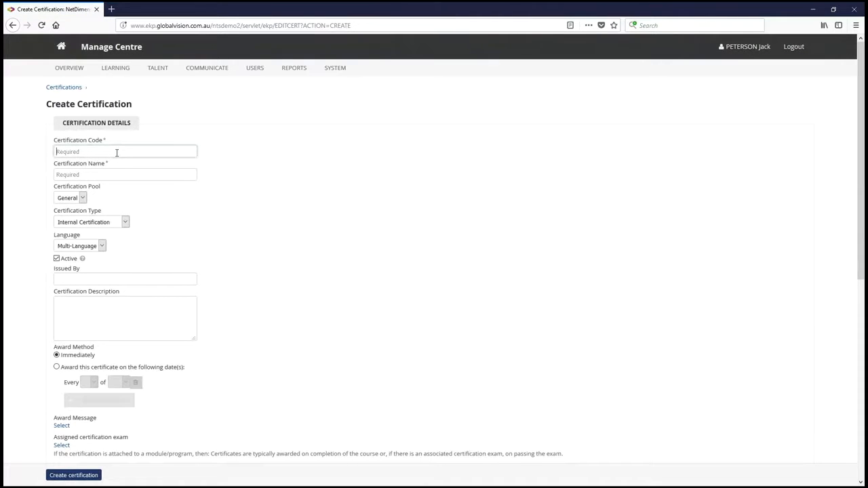
type("TESTCERT")
left_click(80, 174)
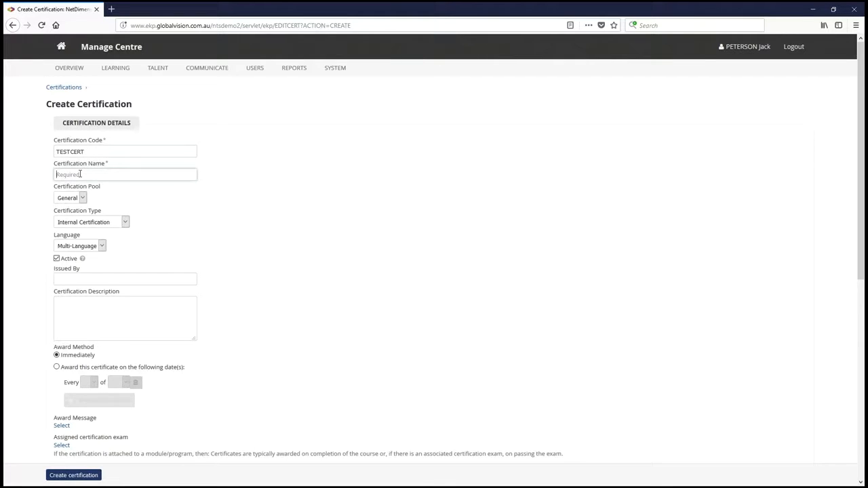
type("My Certificate")
left_click(83, 201)
left_click(84, 203)
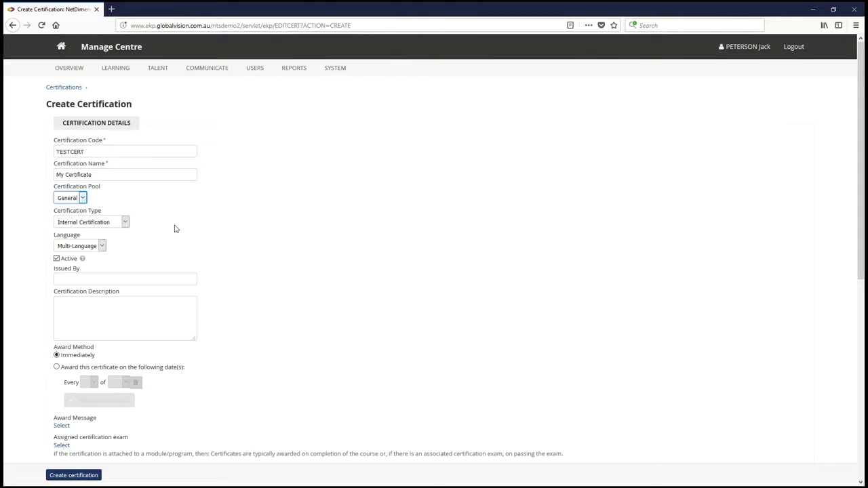
scroll(174, 228, "down", 1)
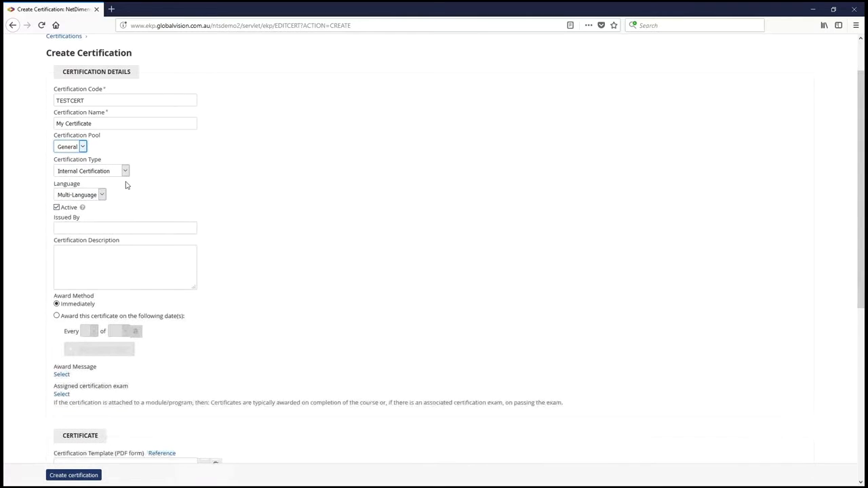
- Set the certification type to Course Completion and enter GVM as the issuer
left_click(126, 171)
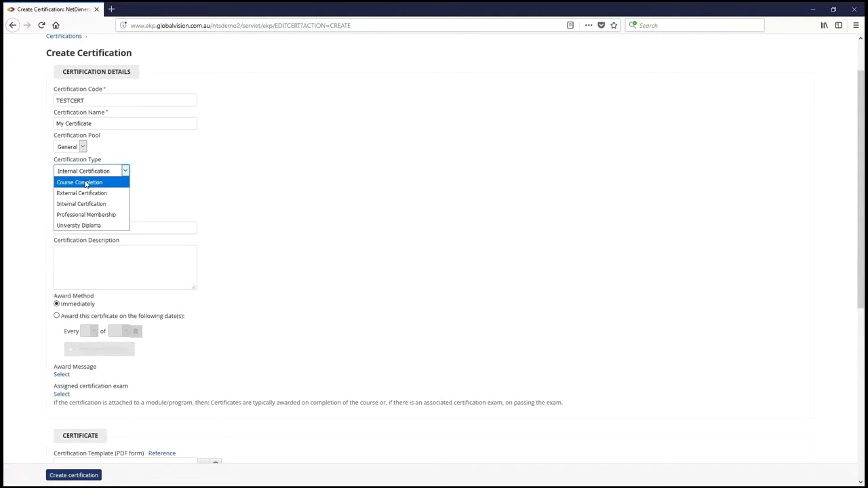
left_click(94, 182)
scroll(245, 247, "down", 3)
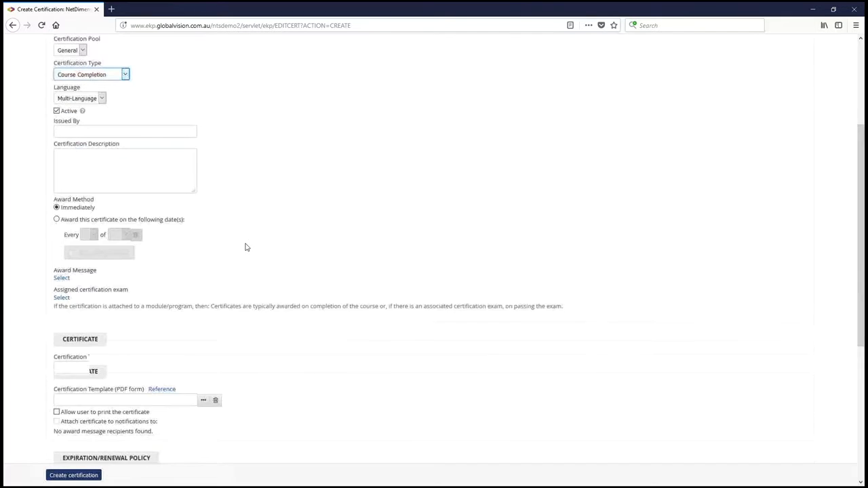
left_click(73, 124)
type("GVM")
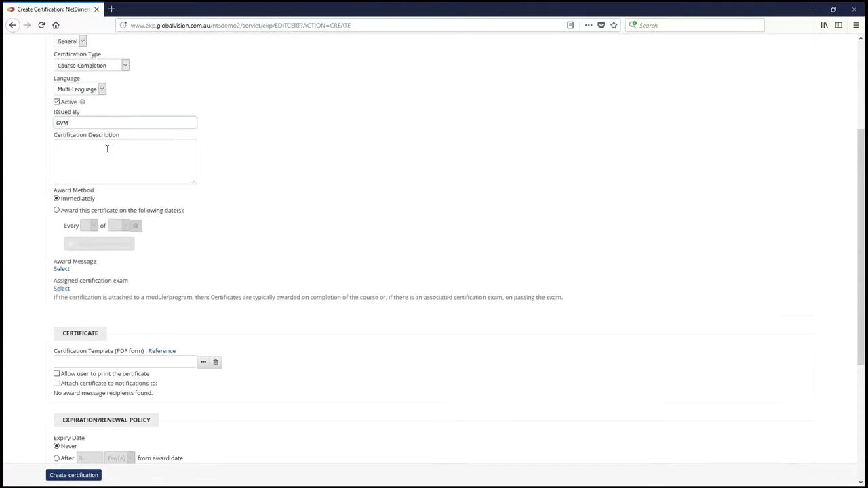
- Enter "given on course completion" as the certification description
scroll(109, 139, "down", 2)
left_click(110, 118)
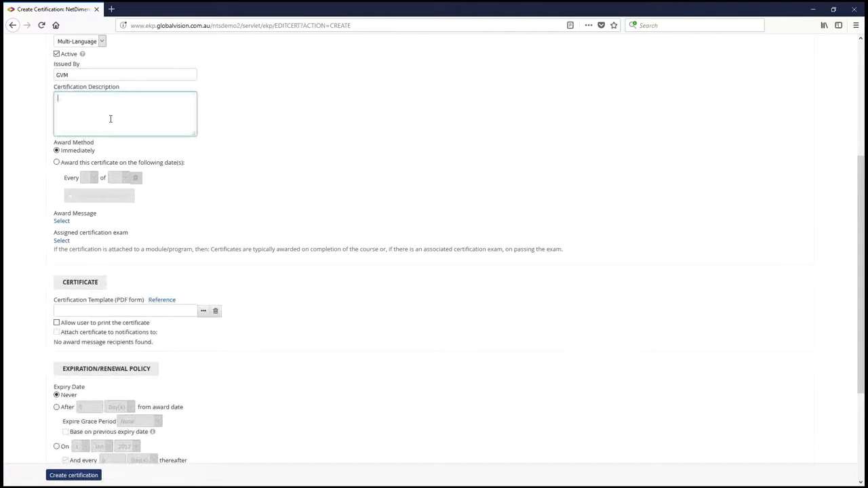
type("given on course completion")
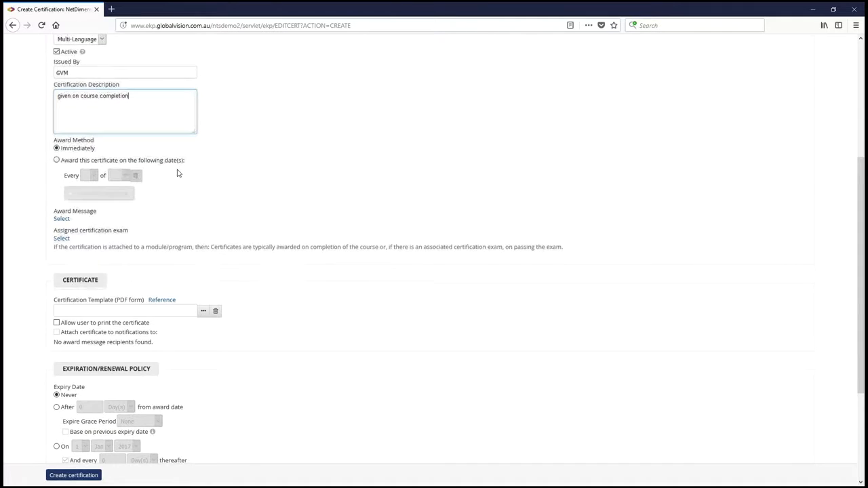
- Try the option to award the certificate on specific dates, then return the award method to Immediately
scroll(188, 174, "down", 2)
scroll(189, 175, "down", 2)
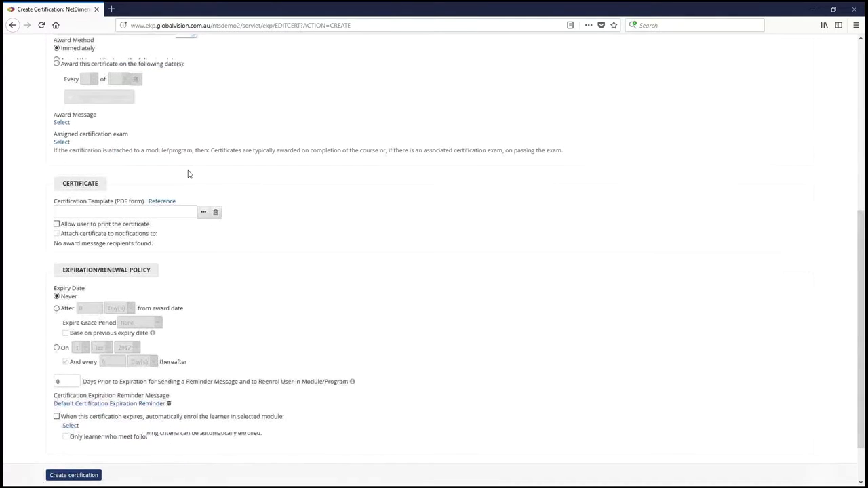
scroll(189, 174, "up", 2)
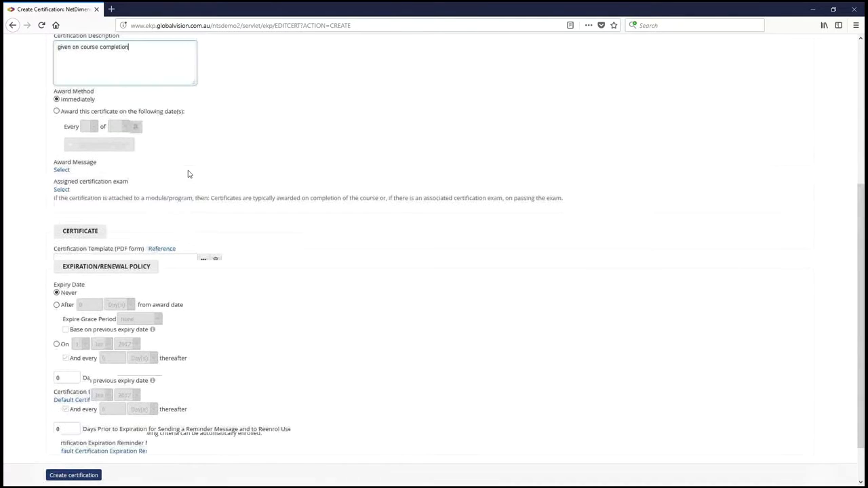
left_click(56, 113)
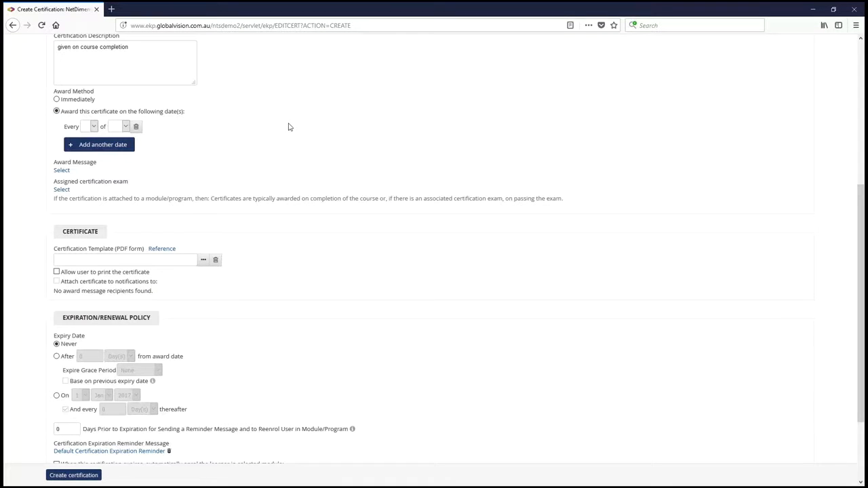
left_click(57, 99)
- Assign the Certification Email user template as the certification's award message
scroll(26, 170, "down", 2)
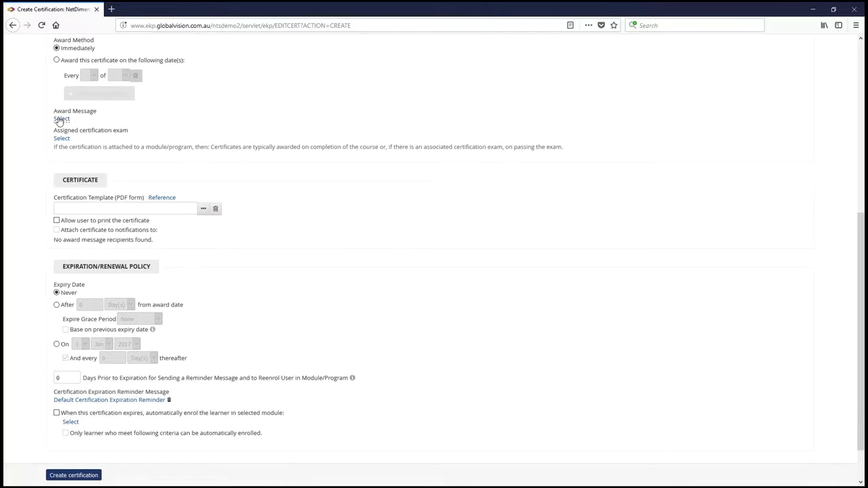
left_click(59, 119)
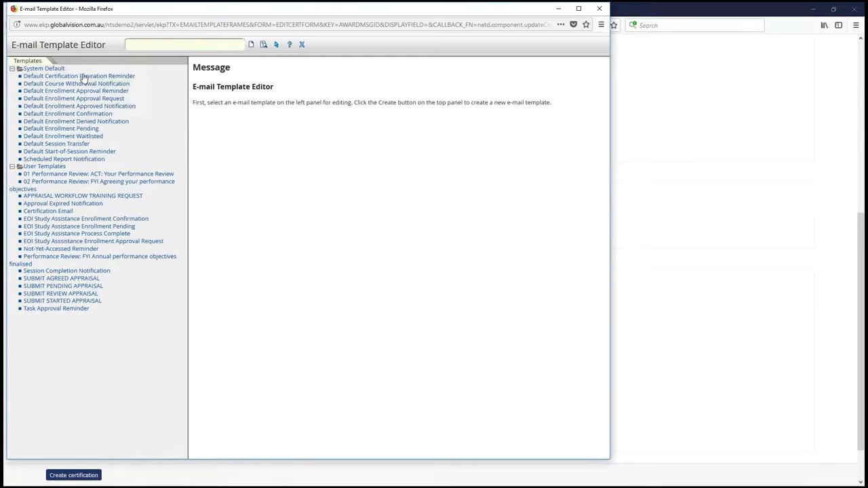
left_click(61, 212)
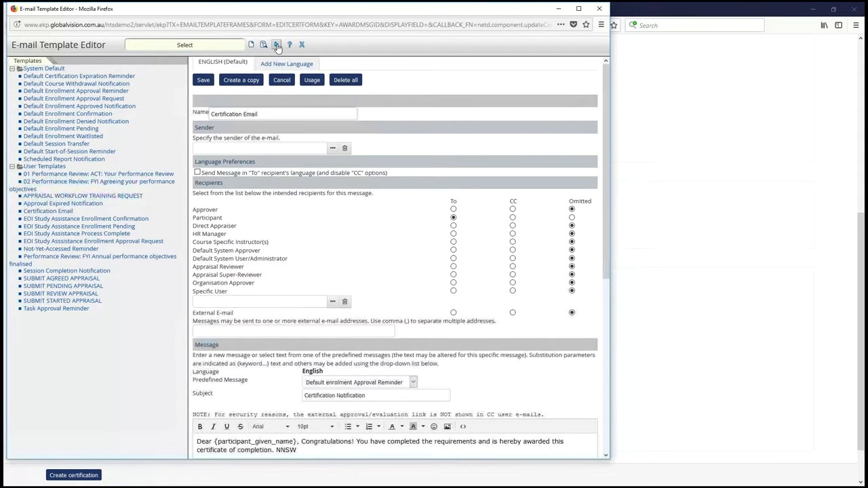
left_click(276, 45)
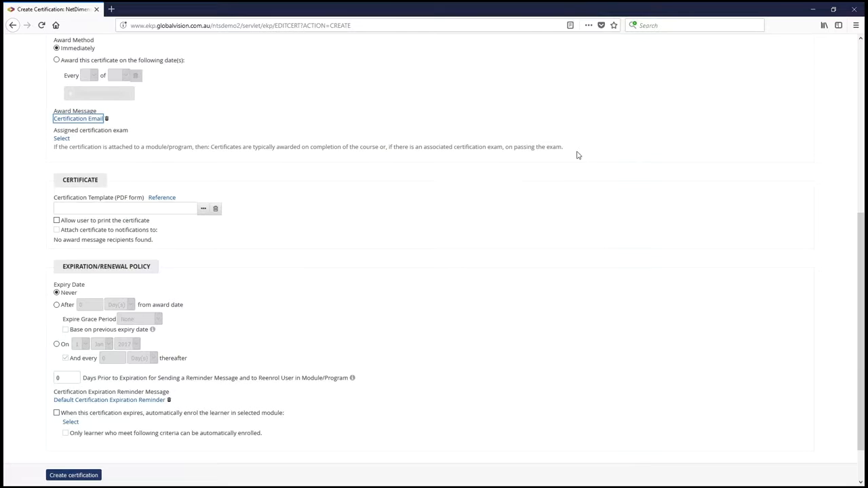
- Examine the PDF form fields reference for certificate, course, learner and instructor fields, then close it
scroll(453, 216, "down", 2)
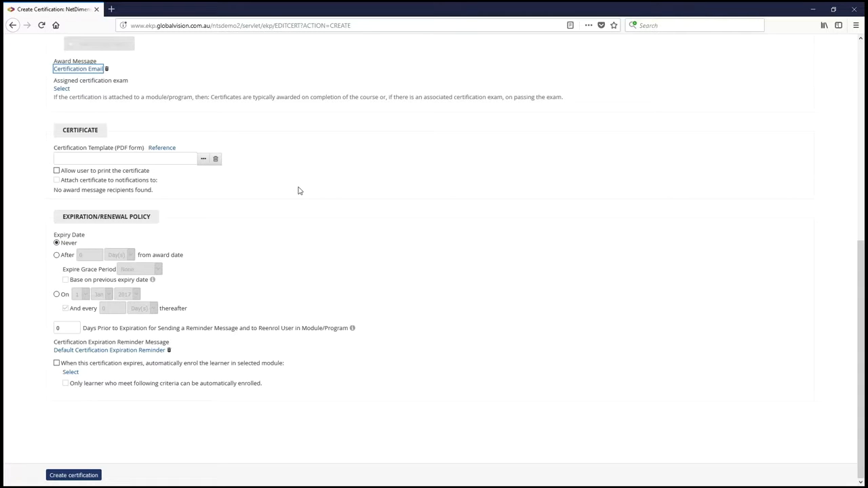
left_click(169, 152)
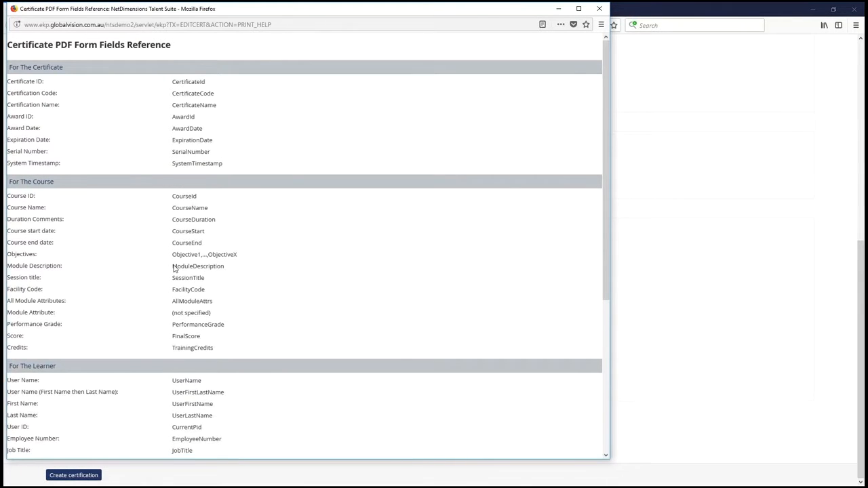
scroll(258, 230, "down", 3)
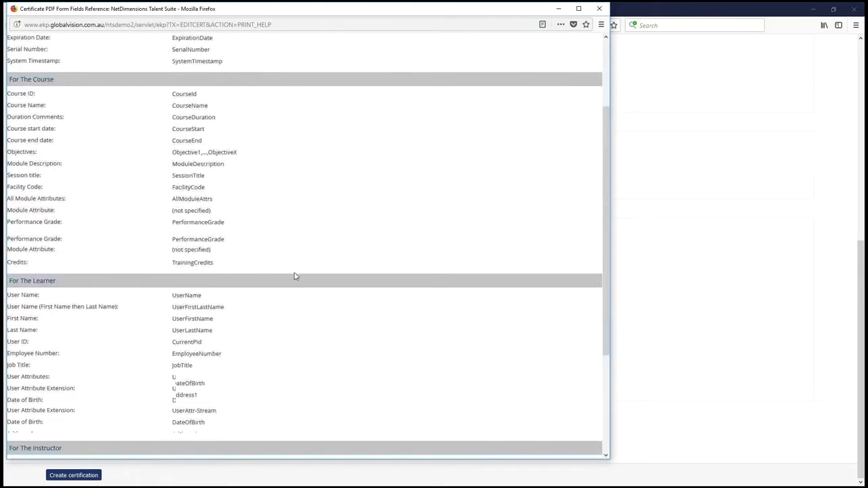
scroll(293, 274, "down", 4)
scroll(294, 285, "up", 2)
scroll(295, 284, "up", 4)
left_click_drag(172, 81, 227, 101)
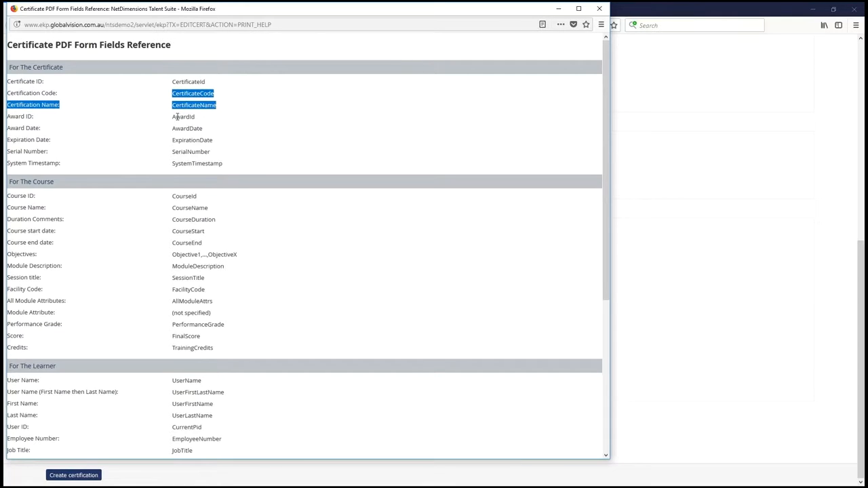
scroll(264, 225, "down", 2)
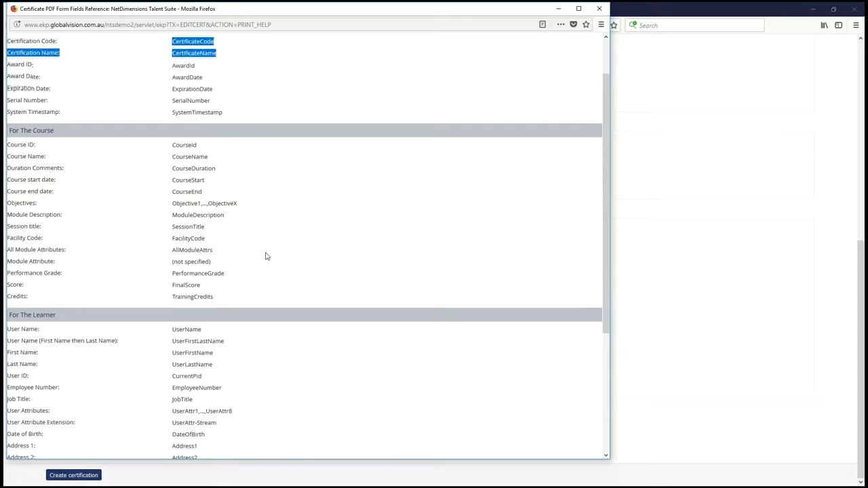
scroll(266, 256, "down", 3)
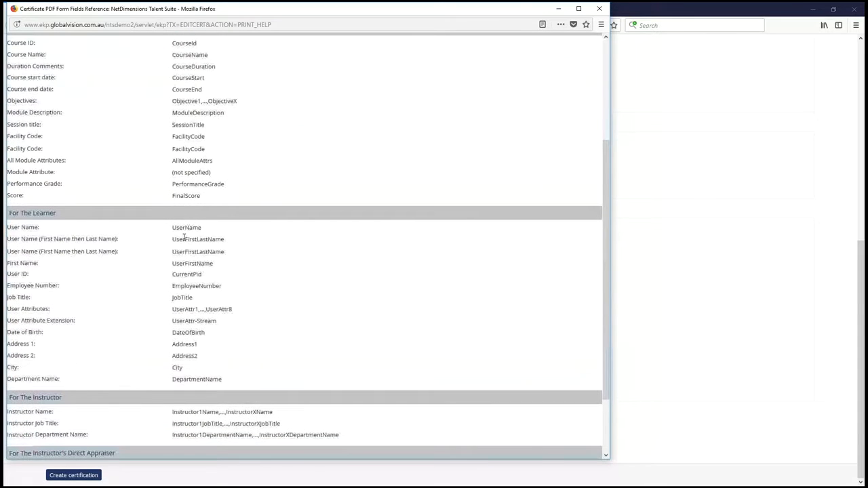
scroll(247, 266, "down", 3)
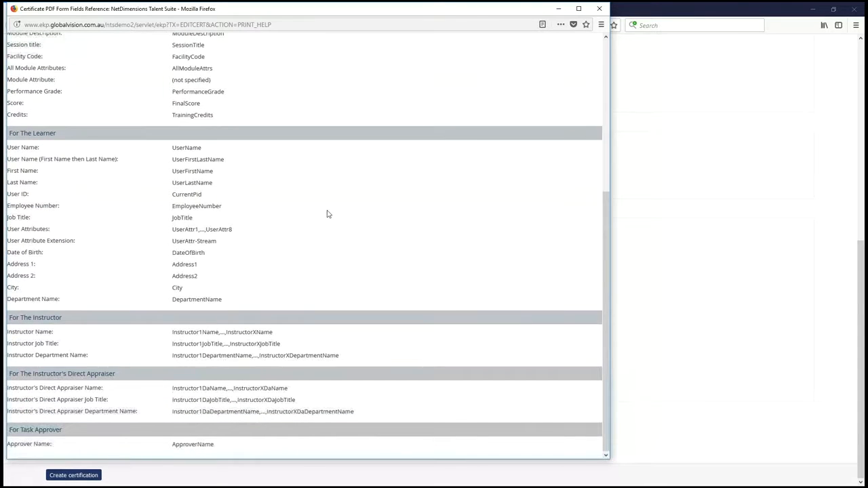
left_click(599, 8)
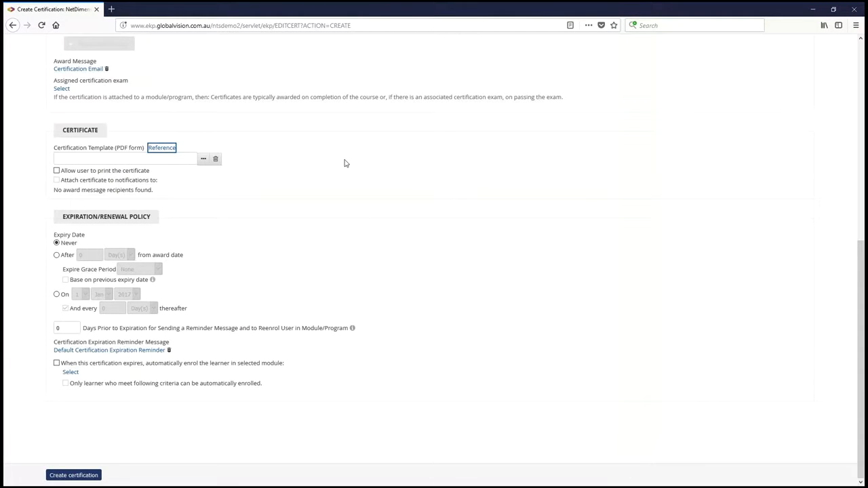
- Allow users to print the certificate, and start a template upload into the NTS folder of the Repository Manager
left_click(56, 171)
left_click(203, 158)
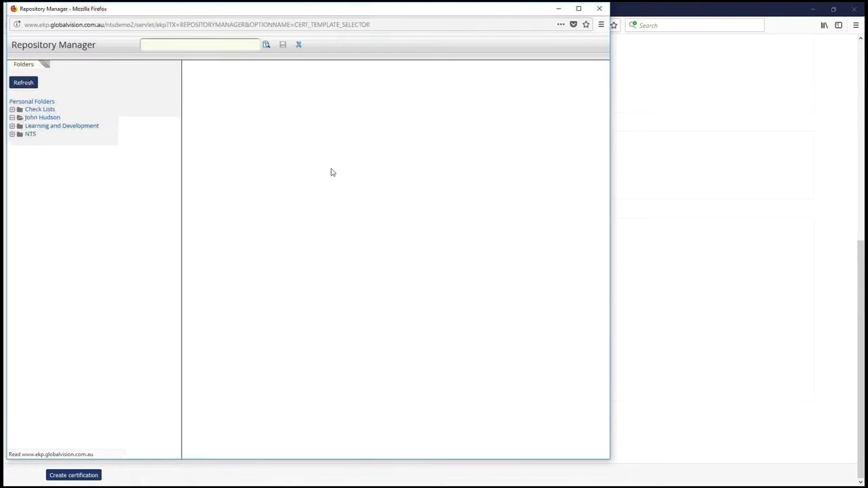
left_click(30, 135)
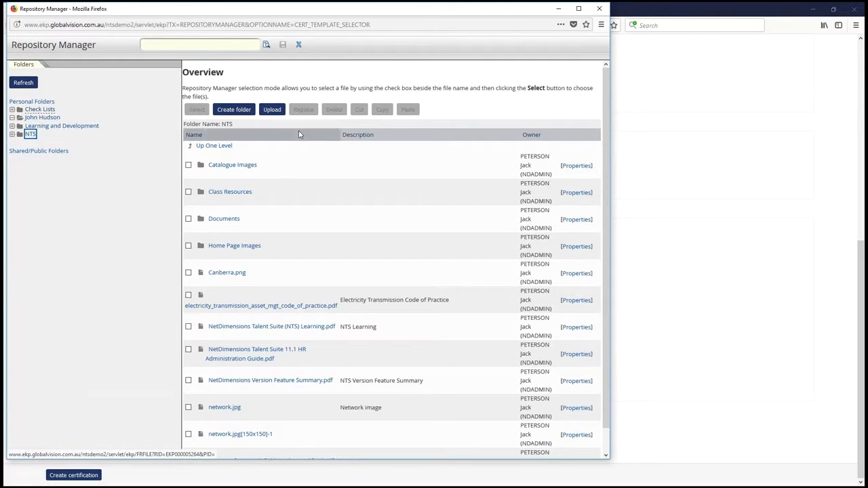
left_click(276, 111)
- Browse for the upload file in the Projects > Activ folder on the Data (D:) drive
left_click(306, 107)
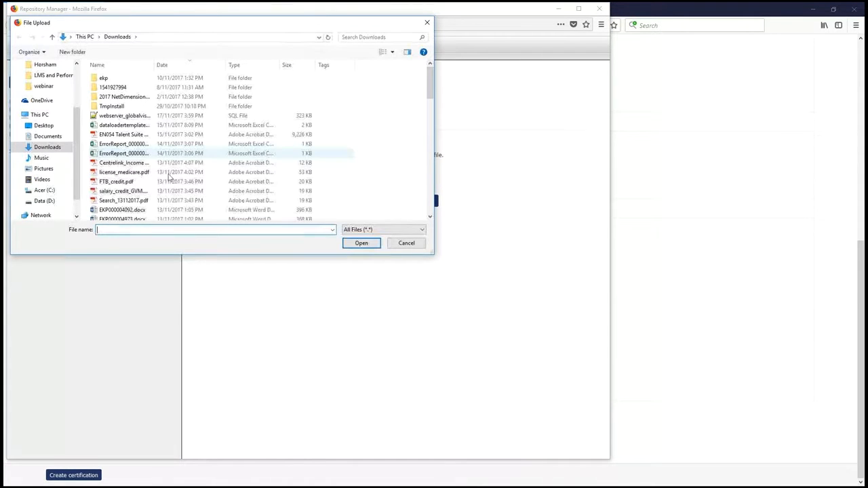
left_click(41, 201)
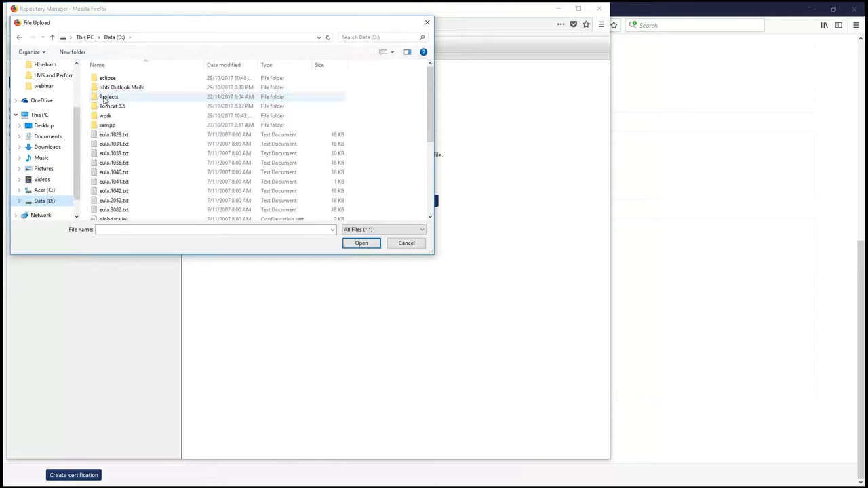
double_click(105, 97)
double_click(105, 79)
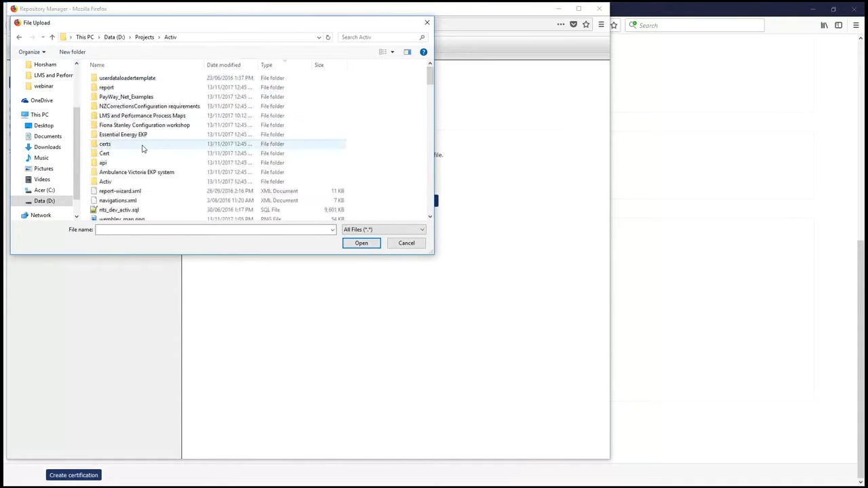
- Choose Certificate of Participation_template.pdf as the file to upload
scroll(143, 149, "down", 18)
scroll(148, 168, "down", 15)
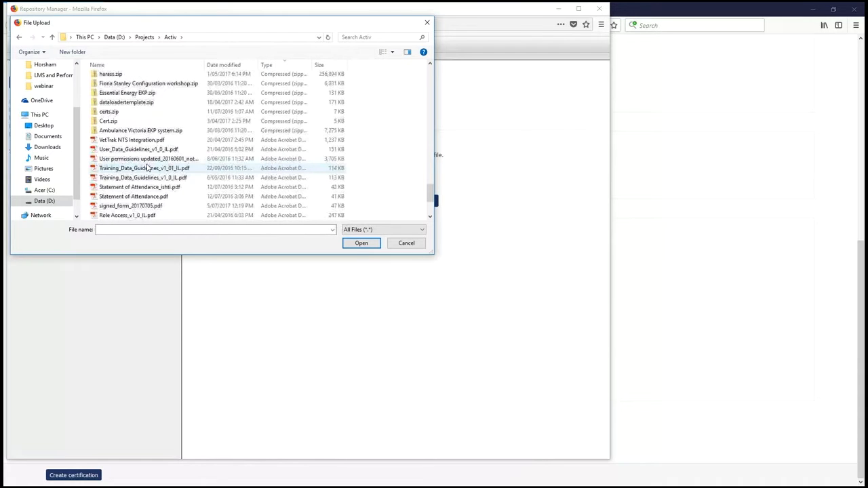
scroll(142, 168, "down", 3)
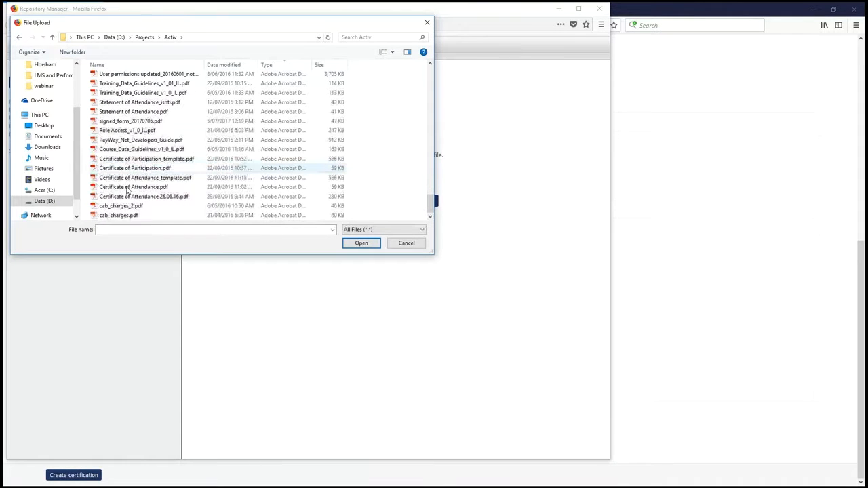
left_click(136, 158)
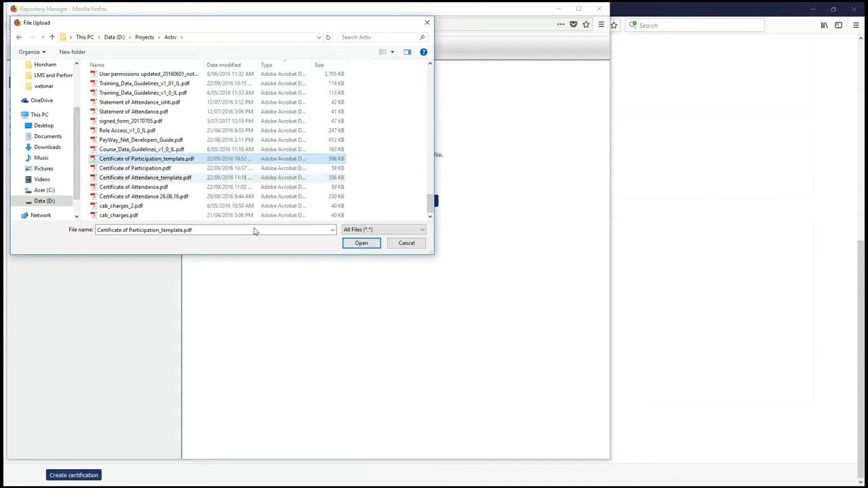
left_click(361, 243)
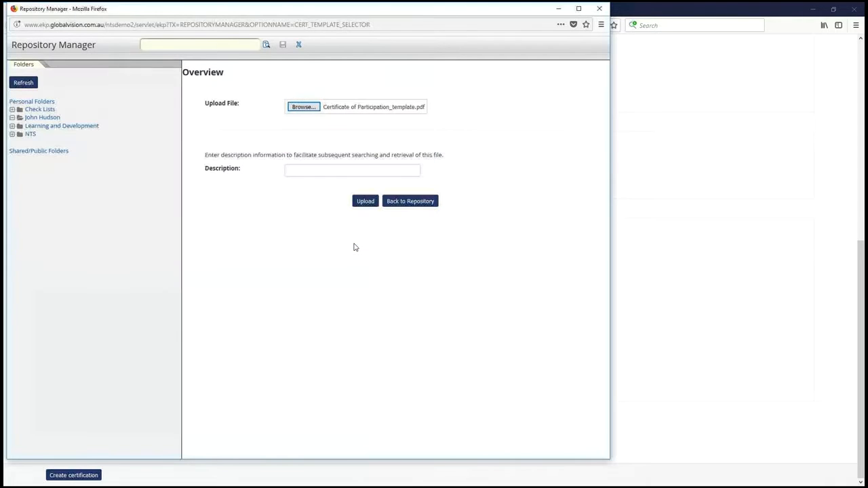
- Choose Certificate of Attendance_template.pdf from the Activ folder as the upload file and upload it to the repository
left_click(304, 106)
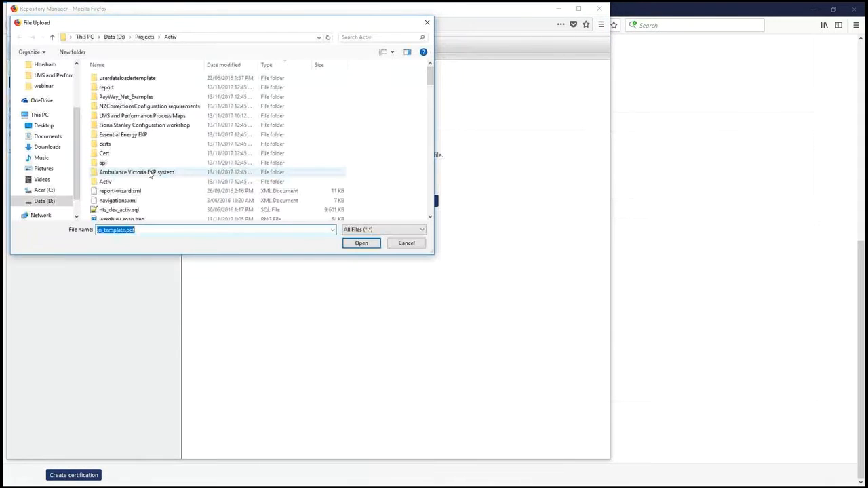
scroll(150, 171, "down", 1)
scroll(150, 177, "down", 10)
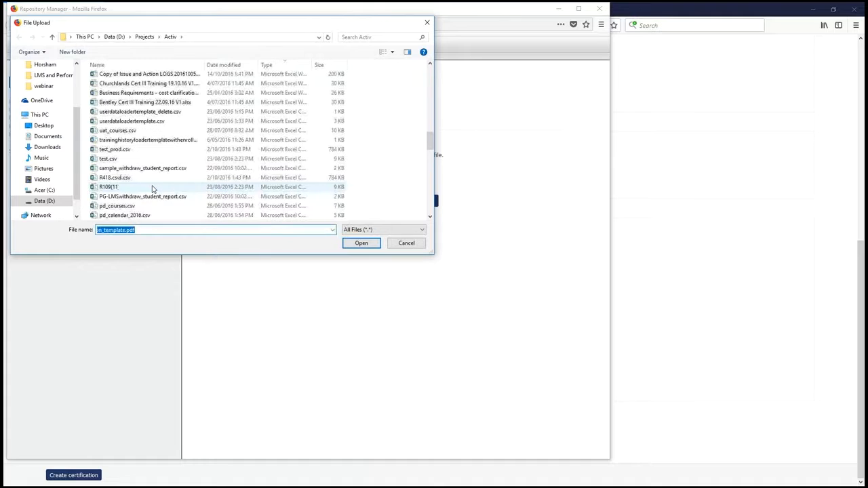
scroll(152, 189, "down", 10)
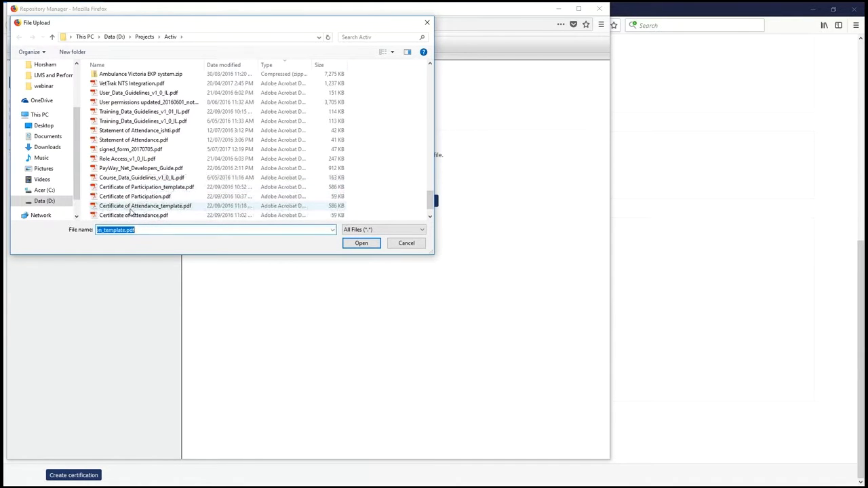
left_click(136, 207)
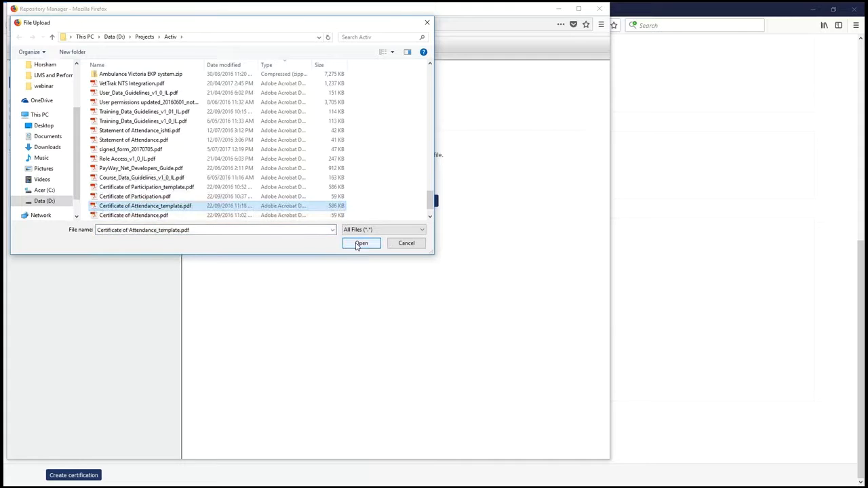
left_click(360, 243)
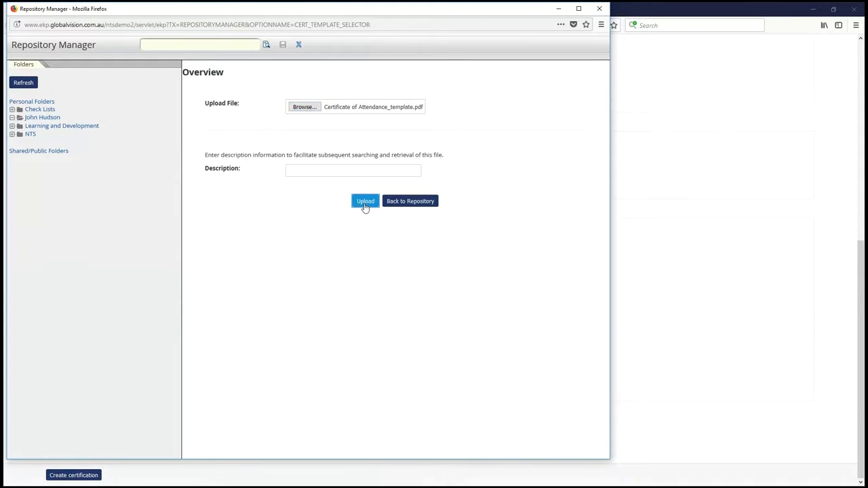
left_click(365, 200)
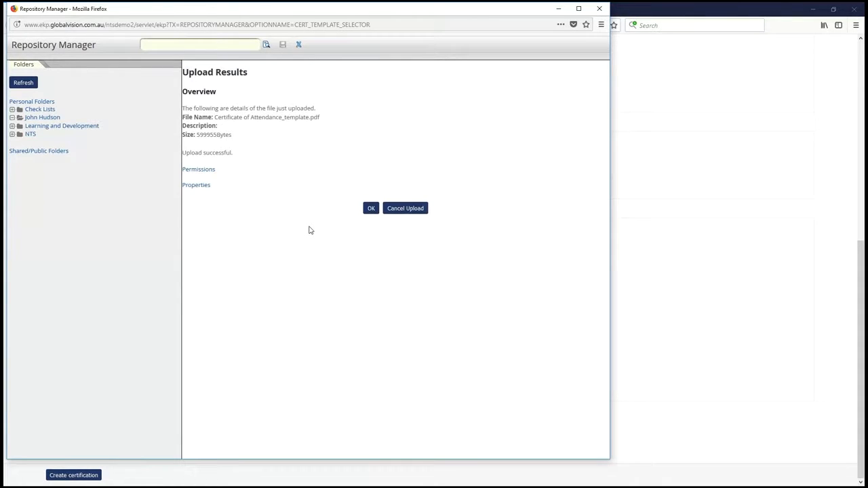
- Finish the upload and select Certificate of Attendance_template.pdf in the NTS folder as the certification's PDF template
left_click(374, 209)
scroll(345, 238, "down", 2)
left_click(30, 136)
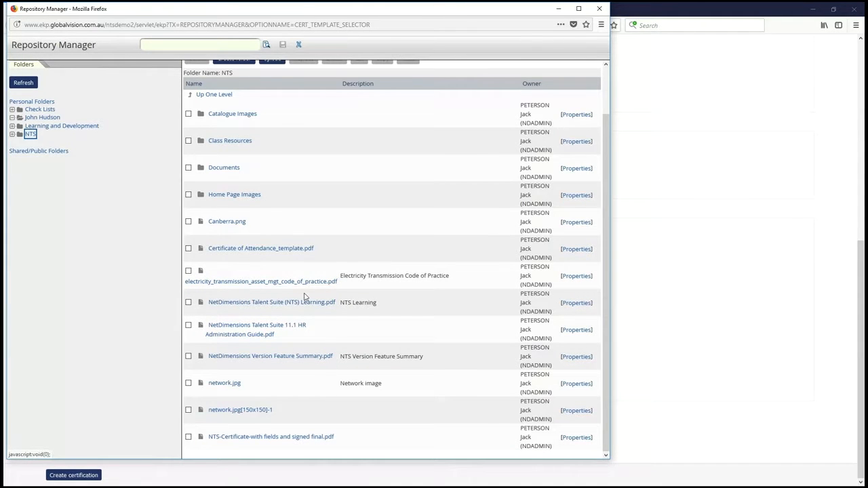
scroll(347, 320, "up", 2)
left_click(188, 299)
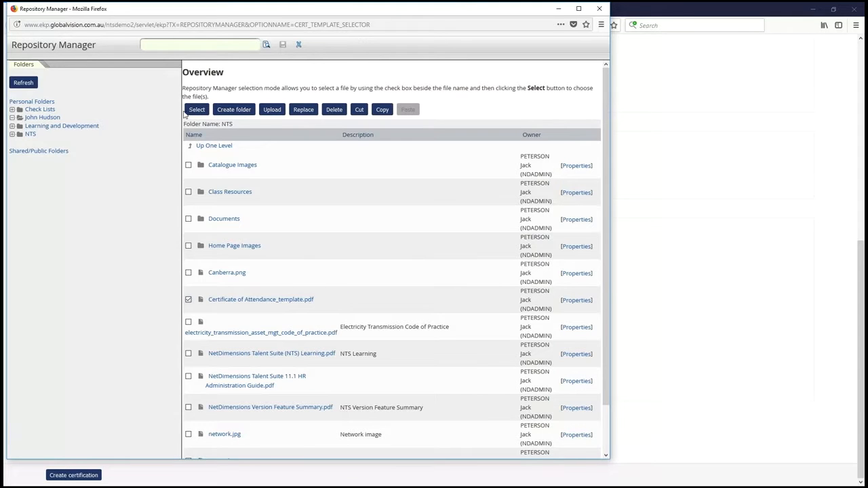
left_click(197, 110)
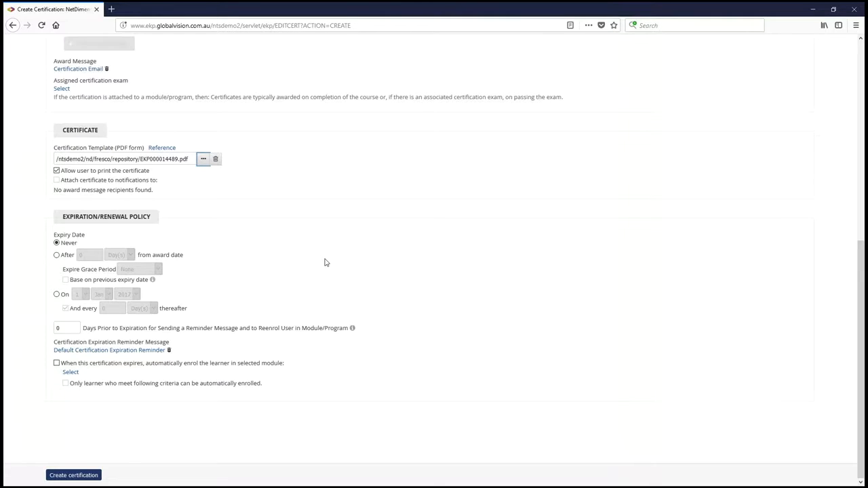
- Set expiry to 365 days from the award date with an End of Month grace period and a reminder 30 days before expiration
left_click(56, 256)
double_click(79, 254)
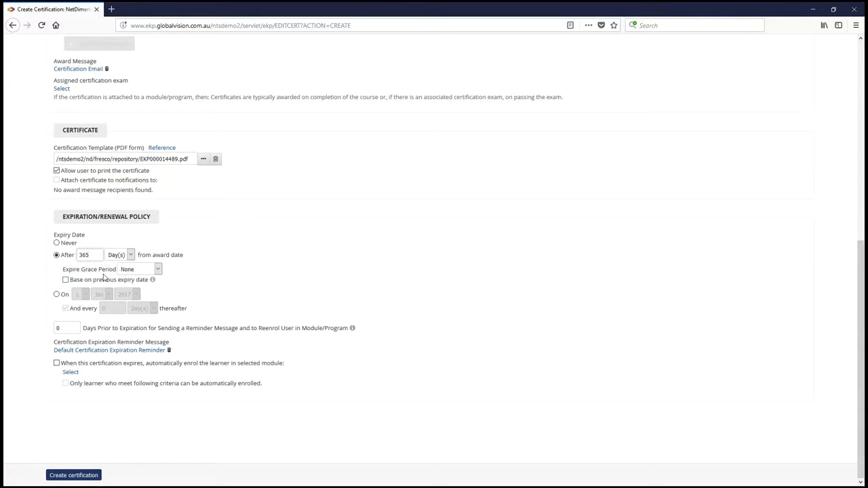
left_click(160, 270)
left_click(139, 291)
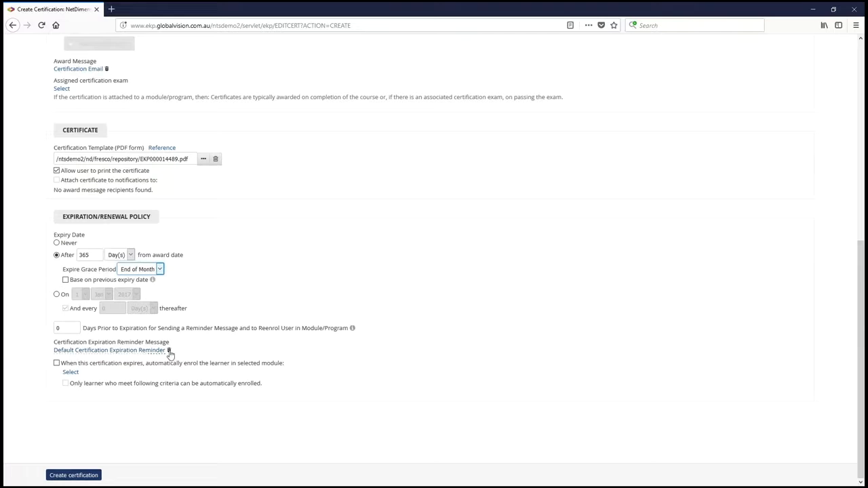
left_click(64, 329)
type("30")
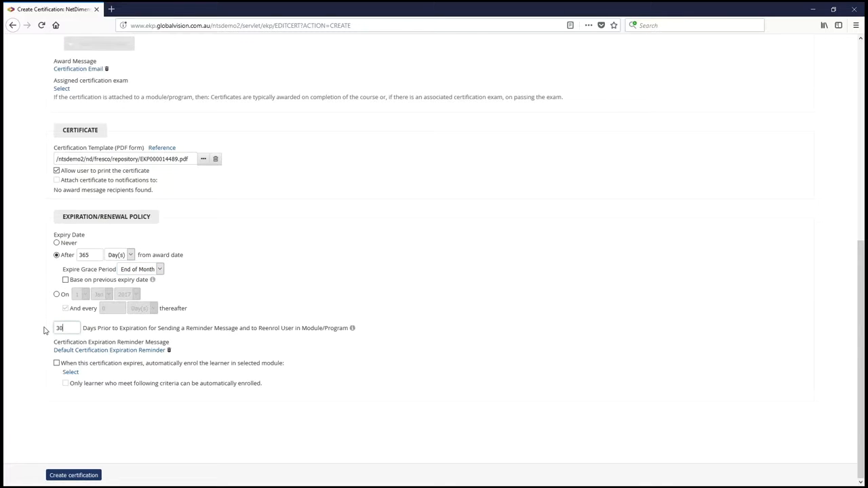
- Automatically enrol learners in Child Safe Standards, Online when the certification expires, and create the certification
left_click(57, 364)
left_click(70, 373)
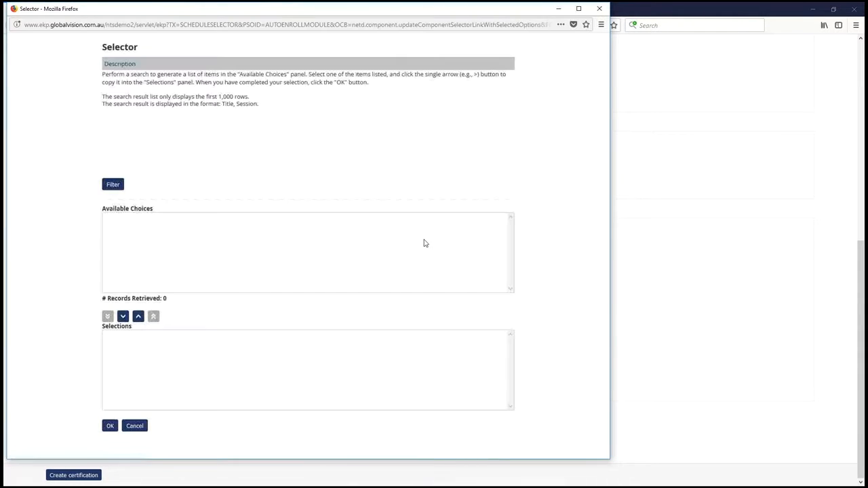
left_click(112, 184)
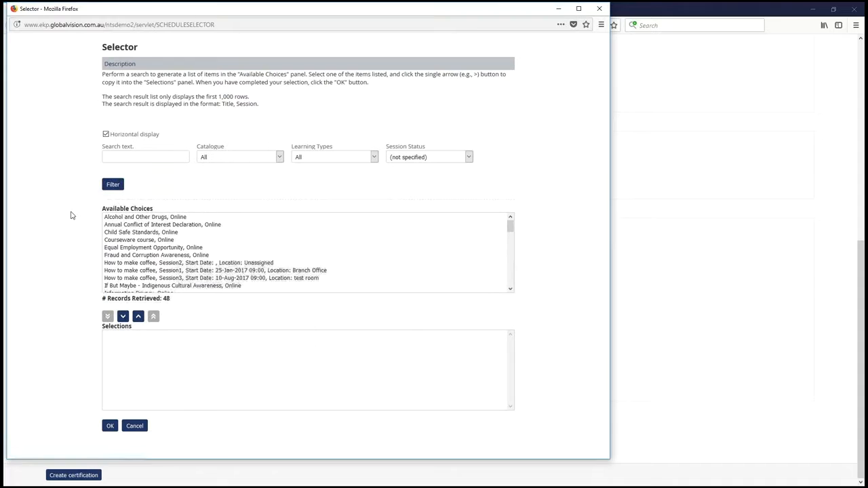
left_click(142, 232)
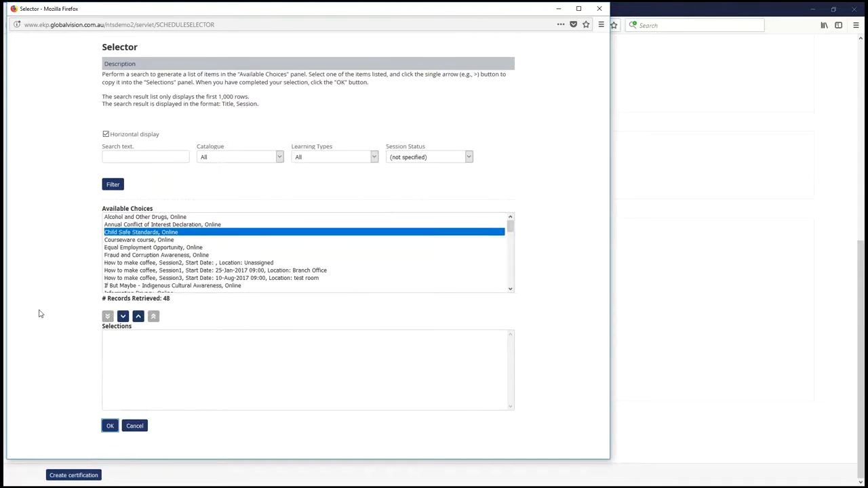
double_click(127, 232)
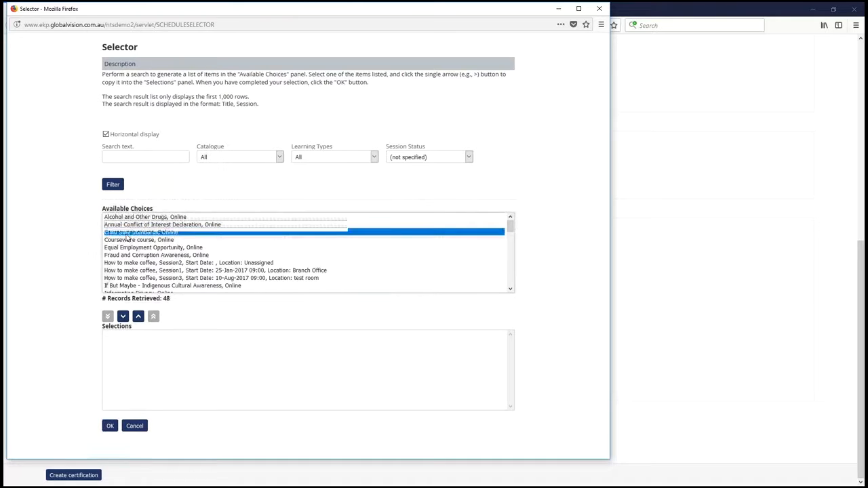
left_click(110, 426)
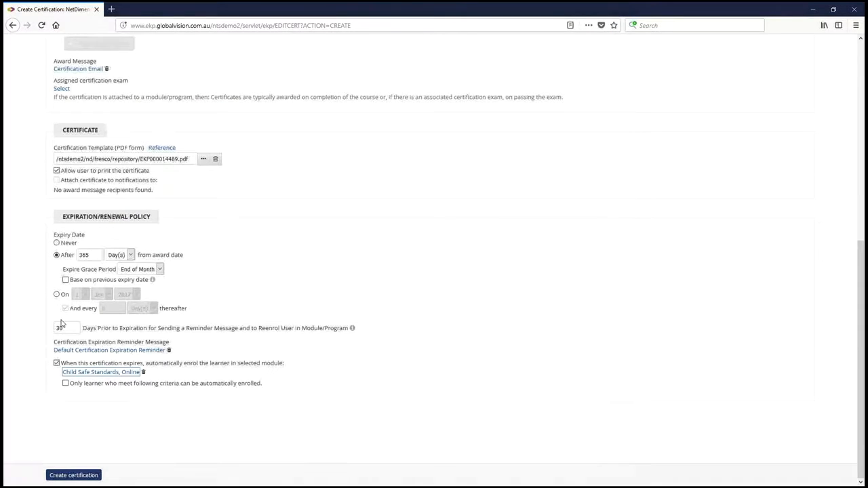
left_click(76, 477)
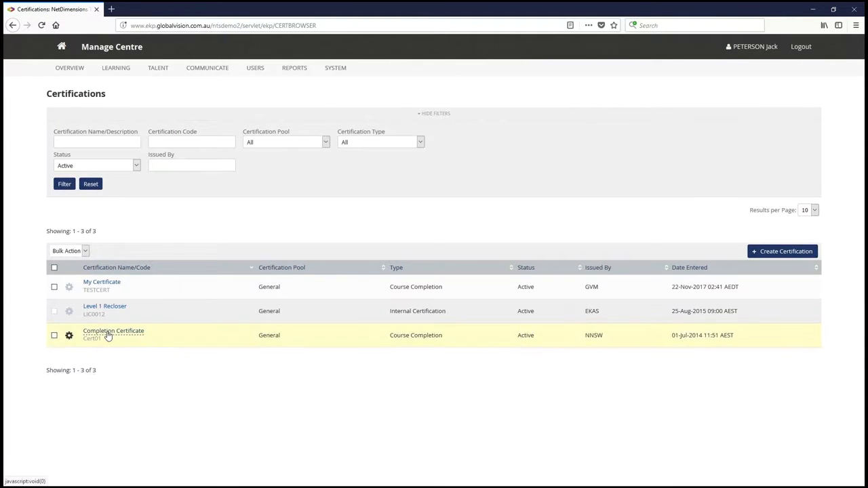
- Open the My Certificate certification and review its details, certificate template and expiration policy
left_click(109, 283)
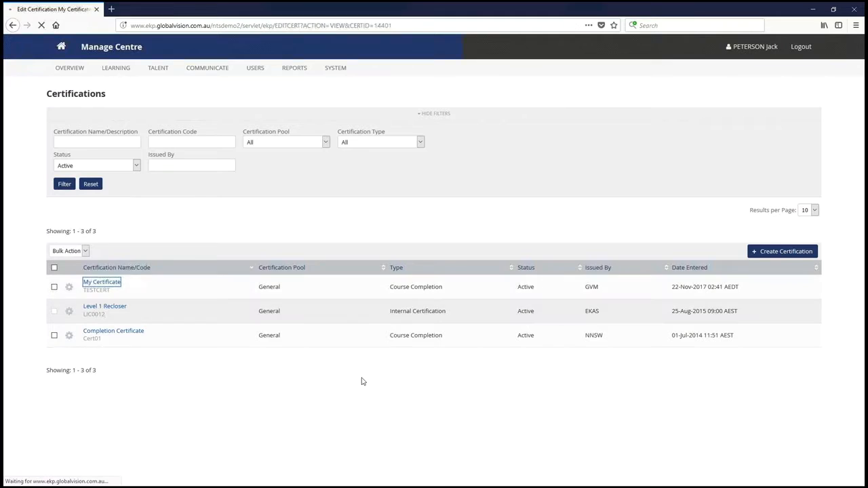
scroll(363, 381, "down", 4)
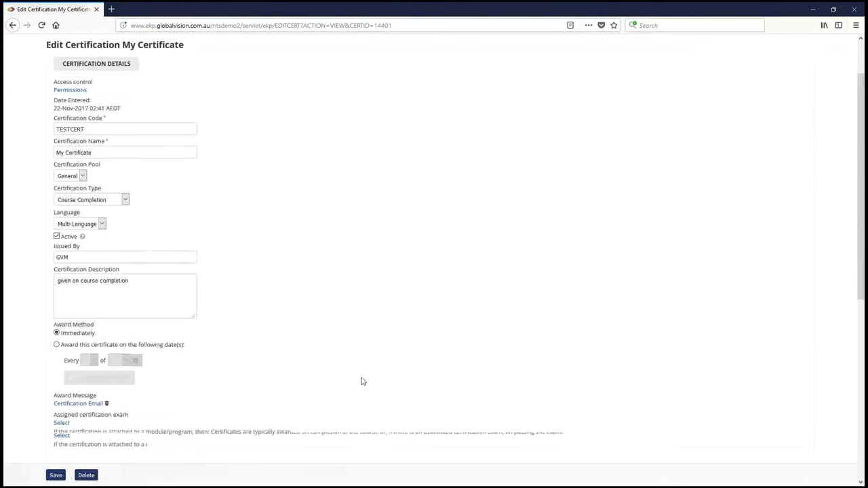
scroll(362, 381, "down", 2)
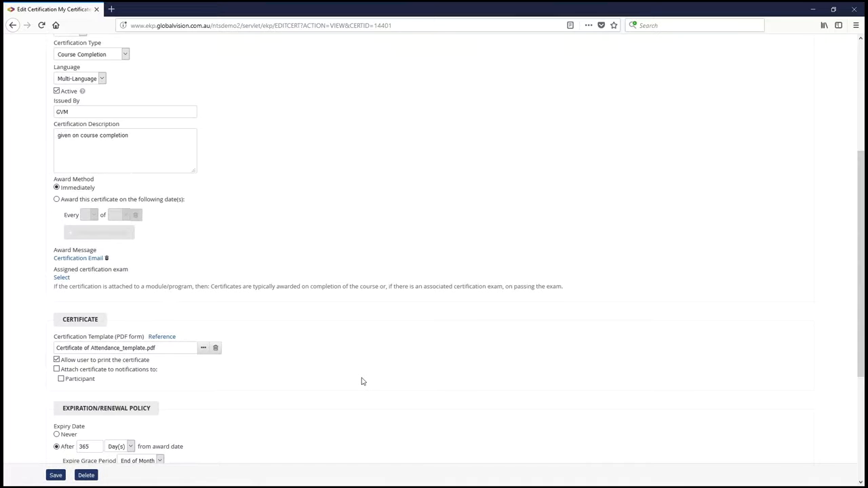
scroll(362, 381, "down", 3)
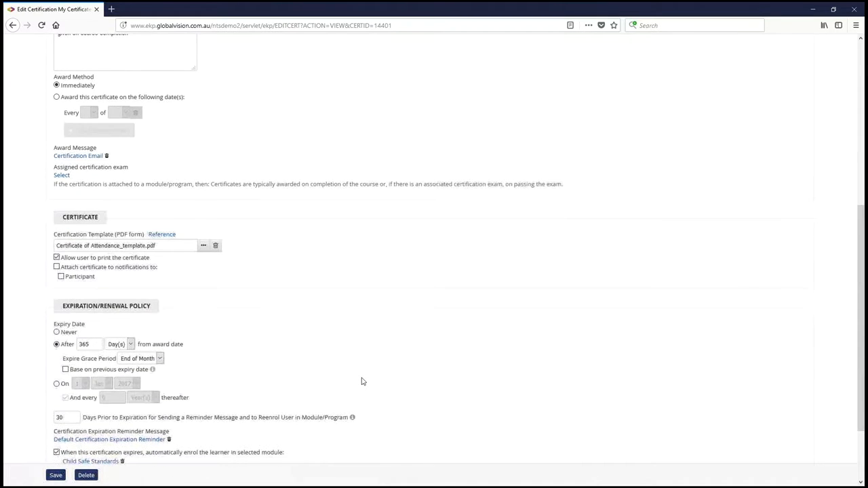
scroll(362, 347, "up", 5)
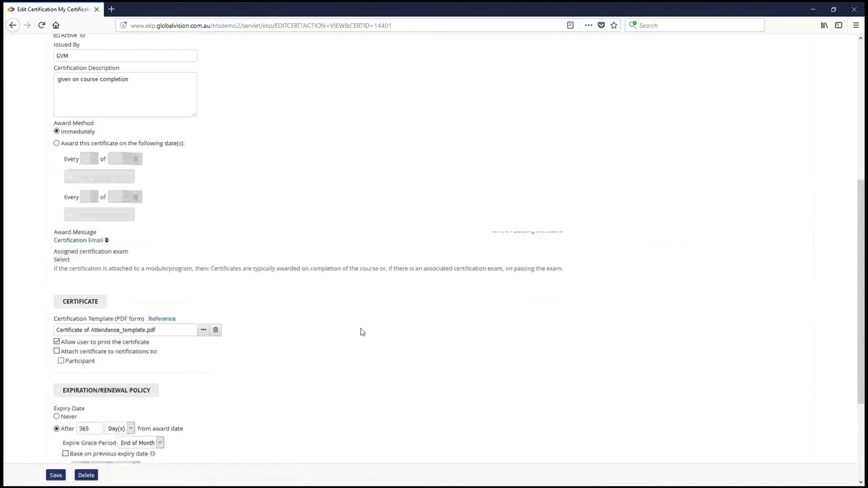
scroll(361, 331, "up", 5)
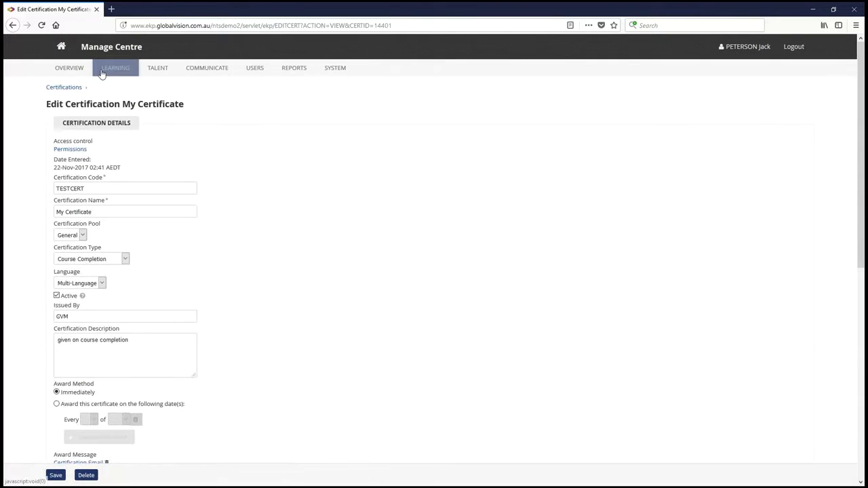
- Open the Acceptable Use of Technology learning module for editing in the Catalogue Editor
mouse_move(101, 72)
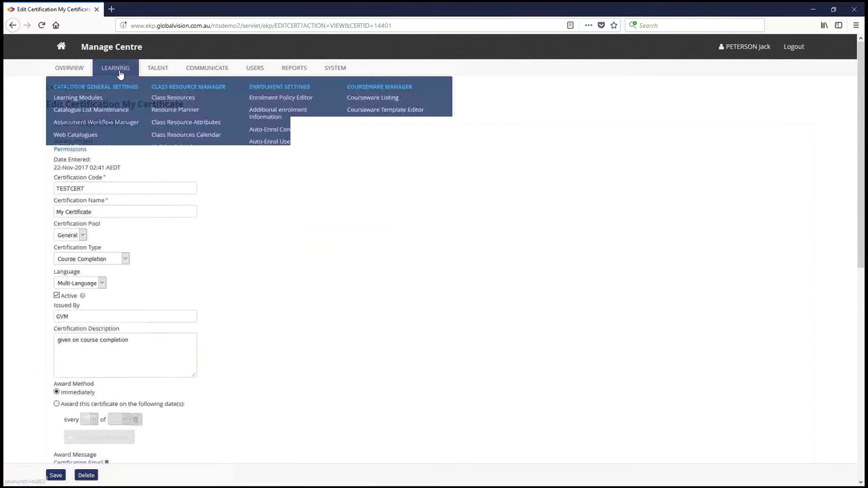
left_click(85, 98)
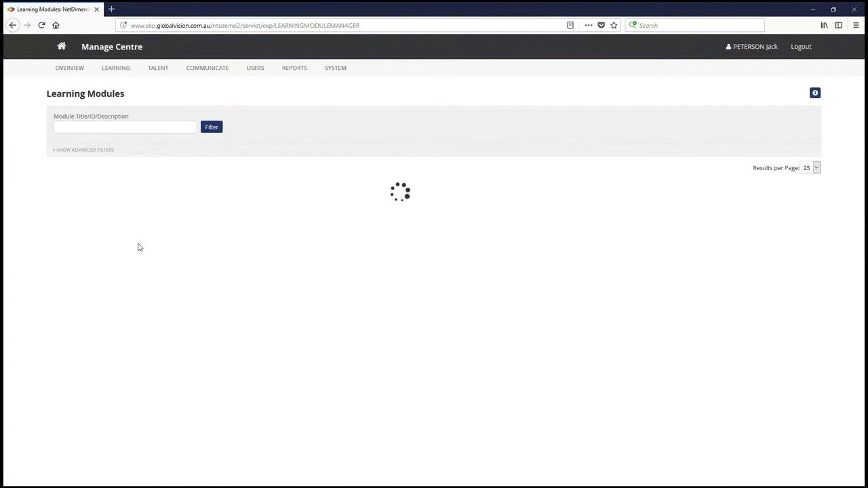
scroll(135, 246, "down", 2)
scroll(114, 270, "down", 2)
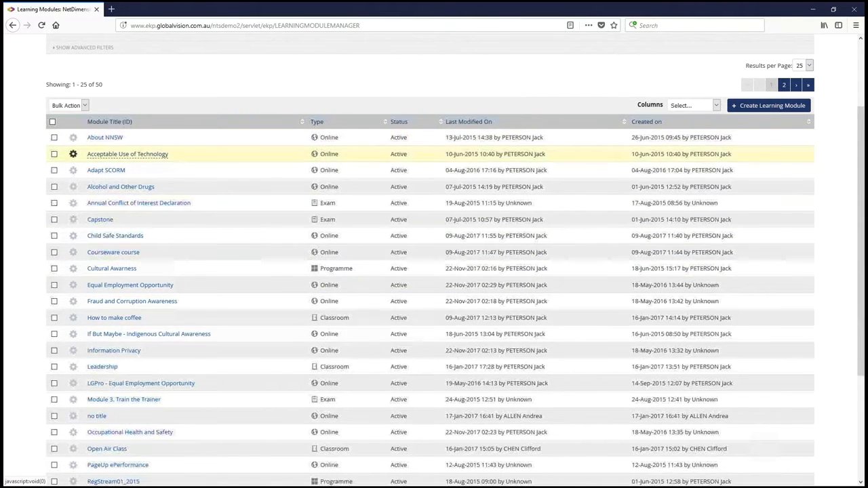
left_click(119, 155)
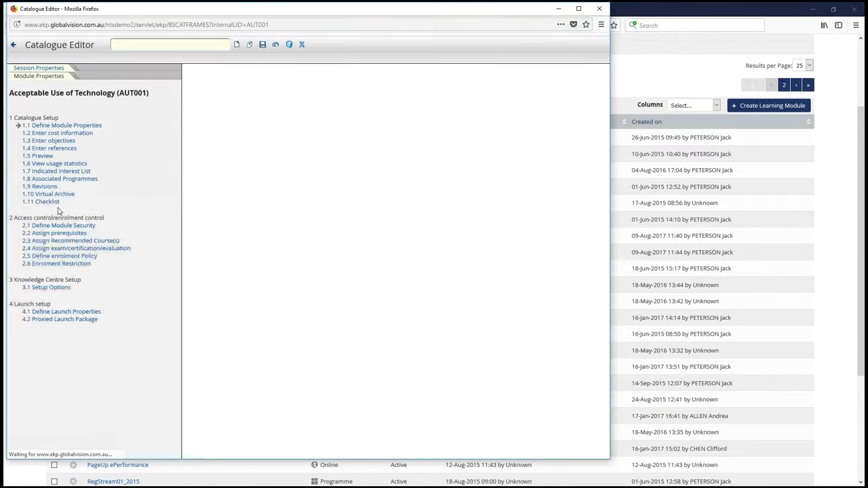
- Assign the My Certificate certification to the Acceptable Use of Technology module and save the module
left_click(60, 249)
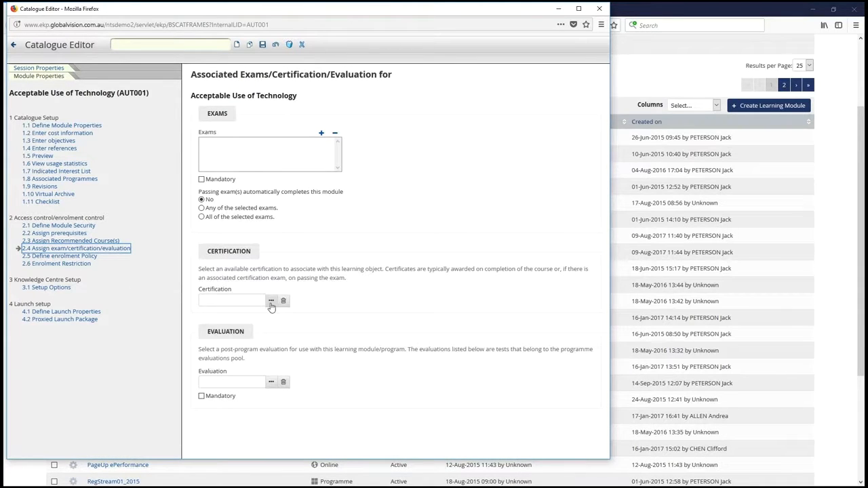
left_click(271, 302)
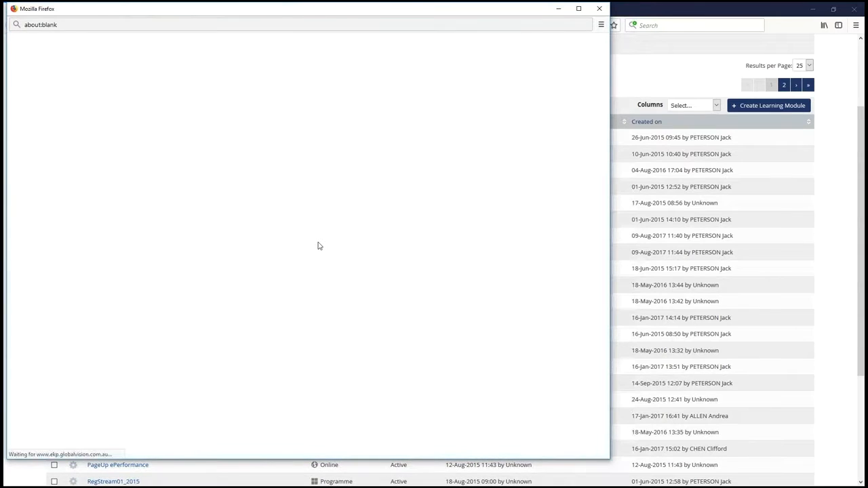
double_click(119, 226)
left_click(110, 420)
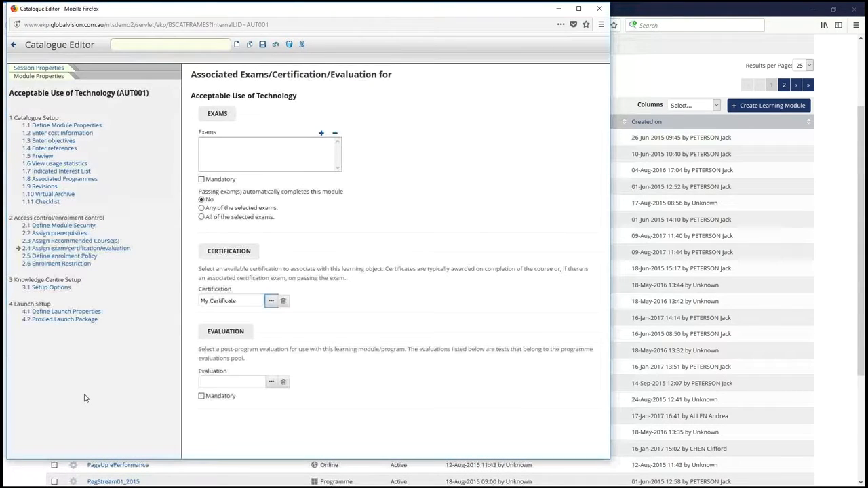
left_click(262, 44)
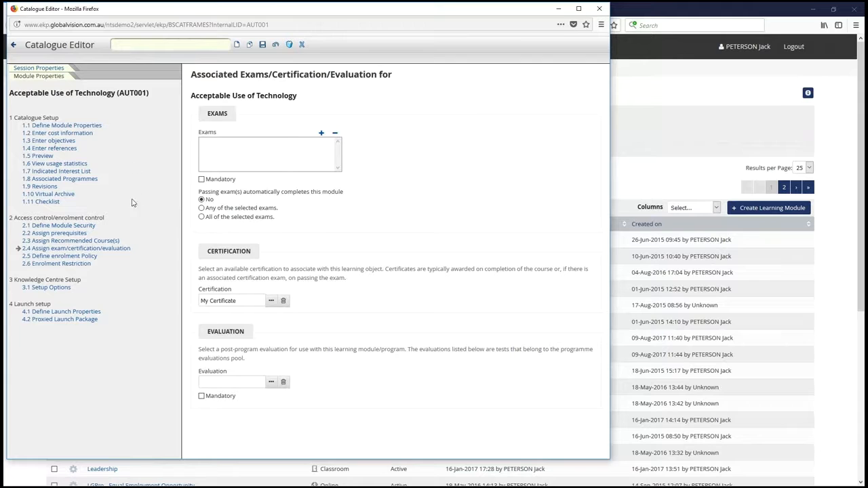
- Open group enrolment for the module's online session and add the user with ID ndadmin as a participant
left_click(44, 68)
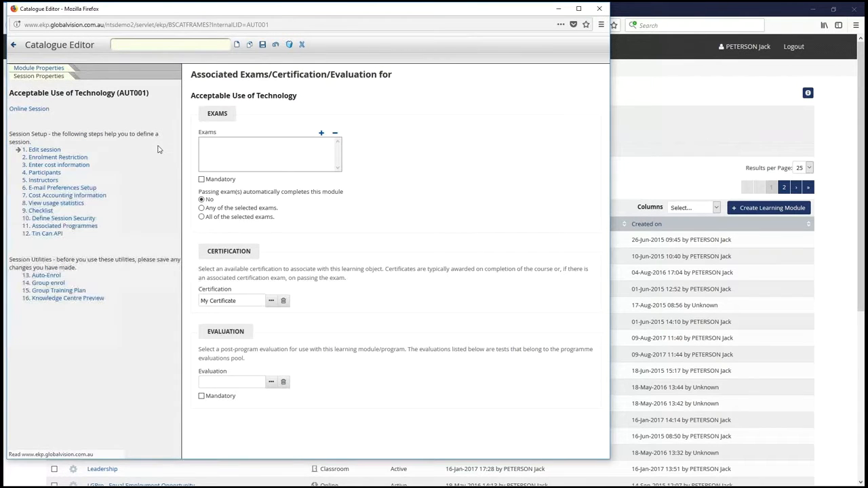
left_click(47, 283)
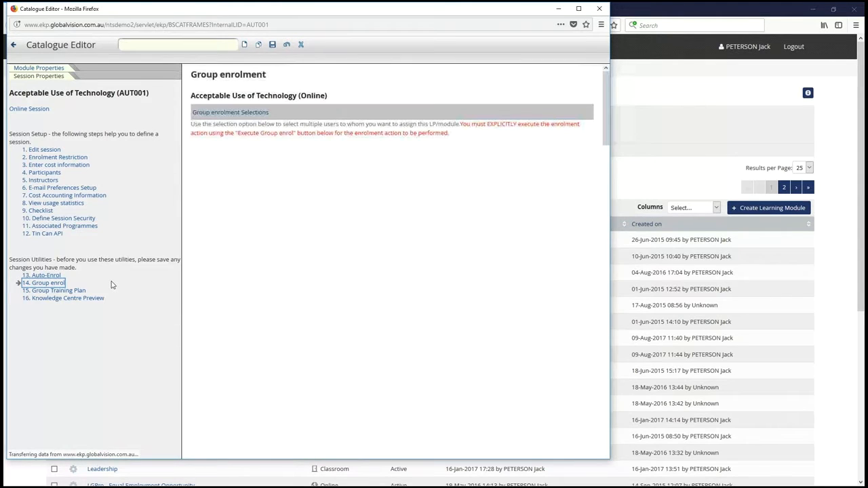
left_click(222, 205)
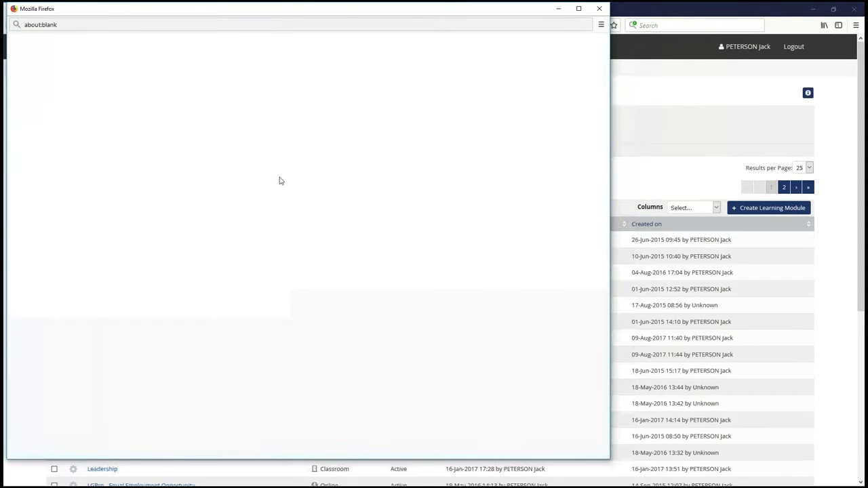
left_click(178, 72)
type("ndadmin")
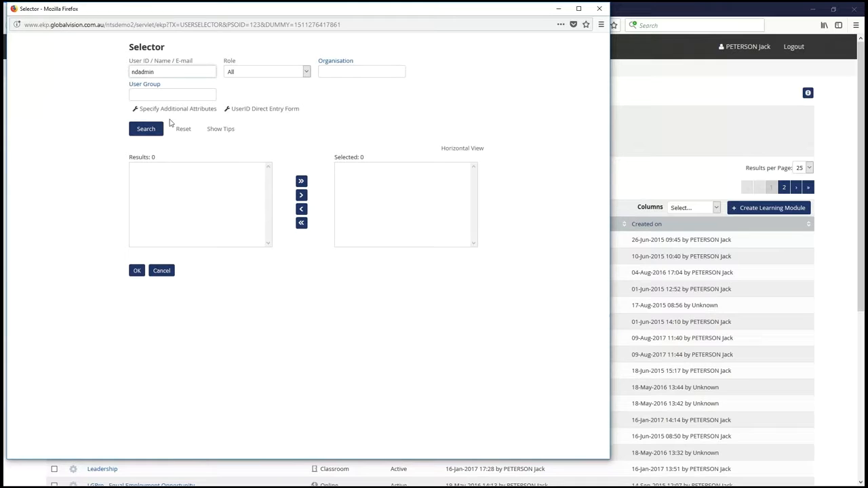
left_click(150, 129)
double_click(156, 169)
left_click(136, 271)
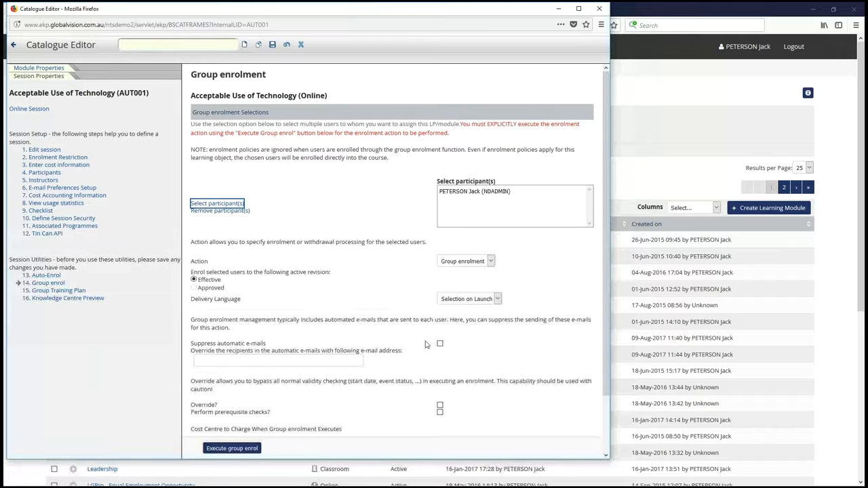
- Suppress the automatic e-mails, execute the group enrolment for the selected participant and save the session
left_click(440, 345)
left_click(232, 449)
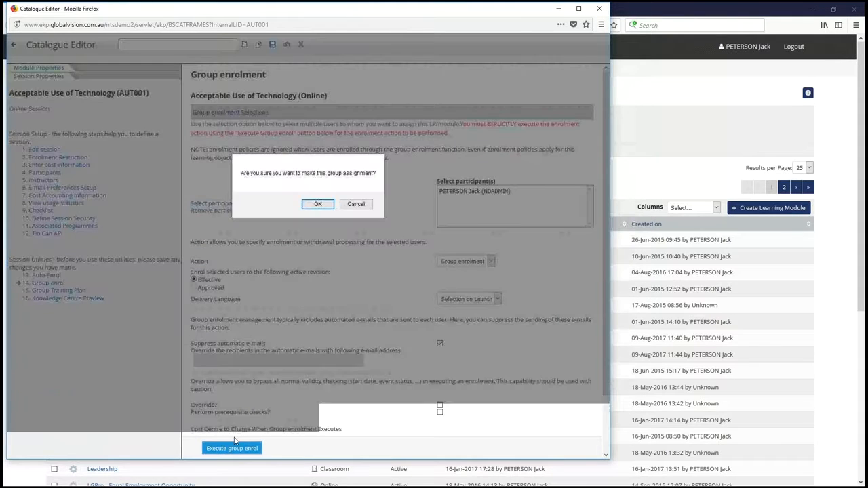
left_click(319, 205)
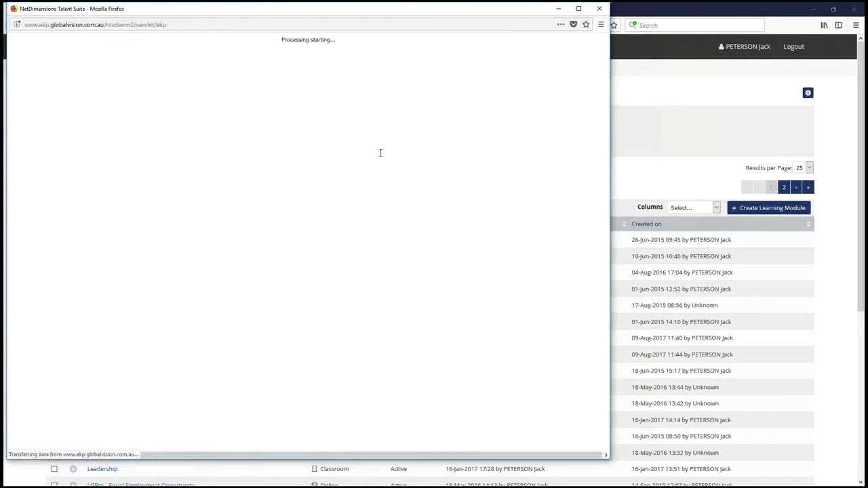
left_click(167, 192)
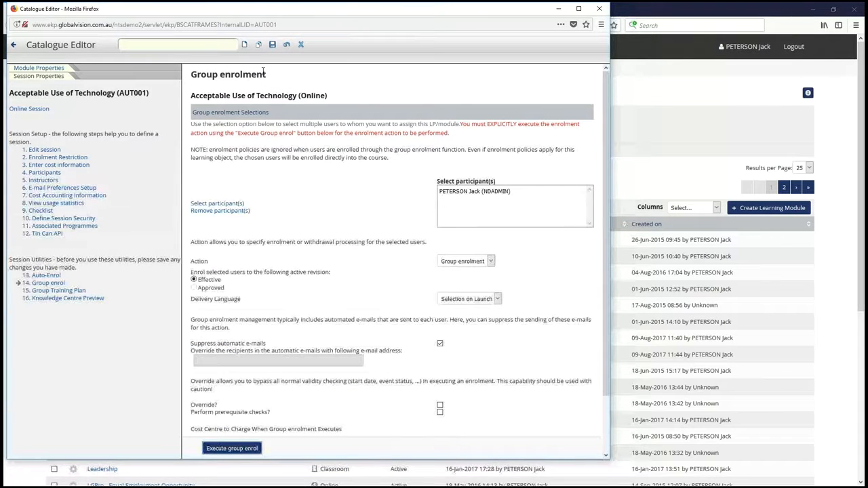
left_click(272, 45)
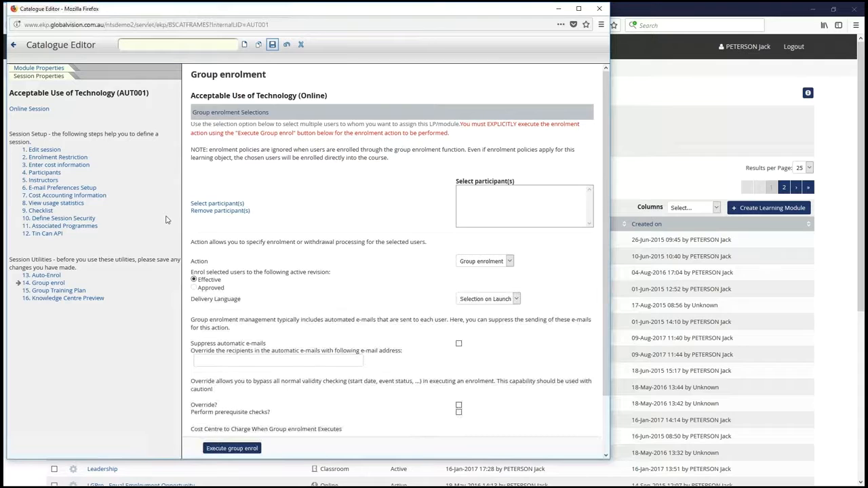
- Open the online session's participant list, set the newly enrolled administrator's overall status to Completed and save
left_click(45, 173)
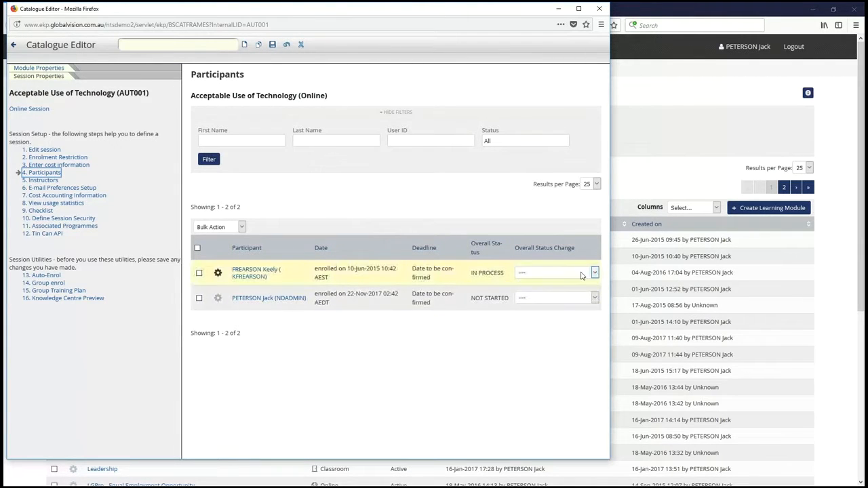
left_click(589, 298)
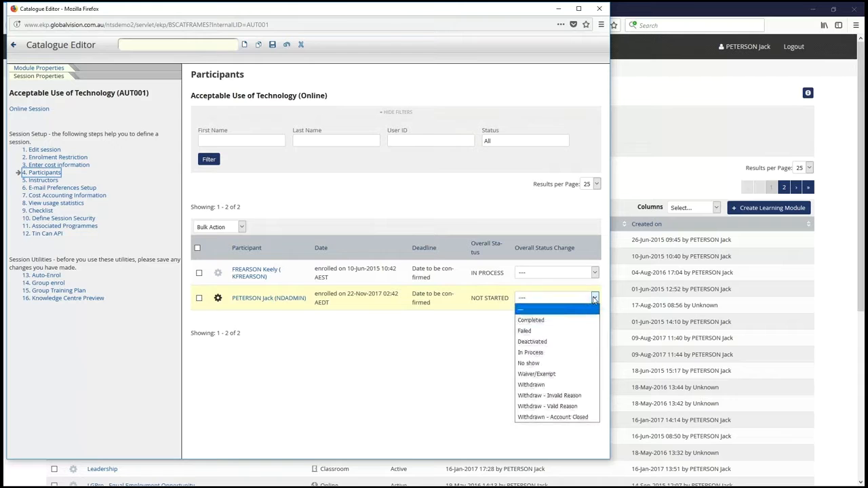
left_click(553, 320)
left_click(272, 44)
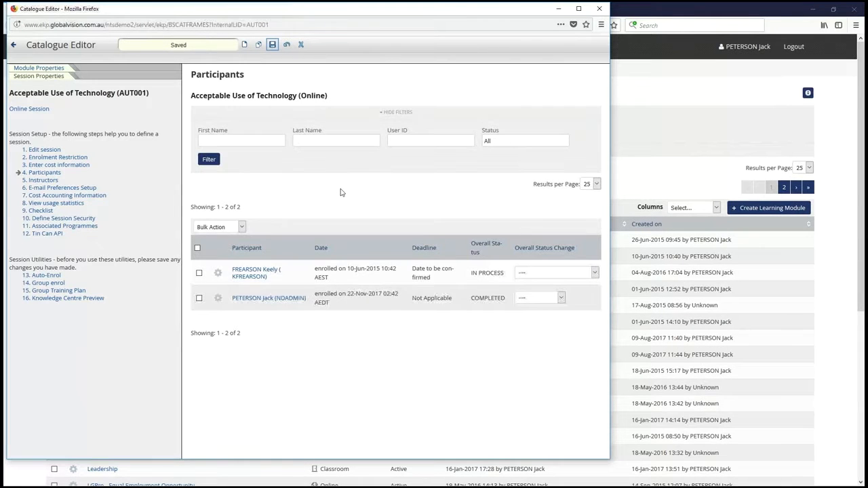
- Set the other participant's overall status to Completed, save the session and close the Catalogue Editor
left_click(591, 272)
left_click(543, 296)
left_click(272, 44)
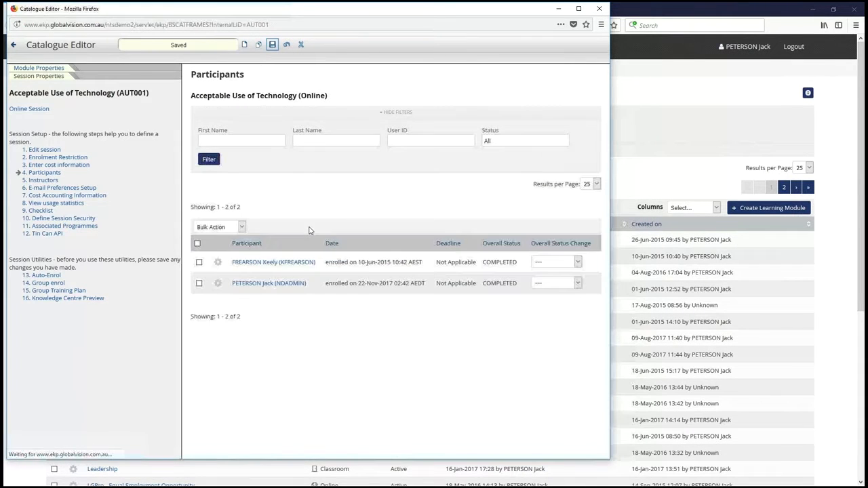
left_click(302, 45)
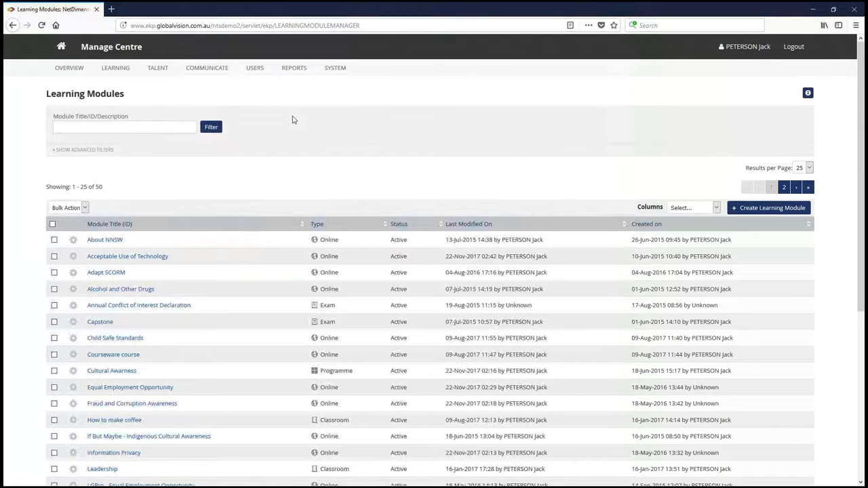
- Return to the learner home page, open the awarded certificates list and view the details of My Certificate
left_click(61, 46)
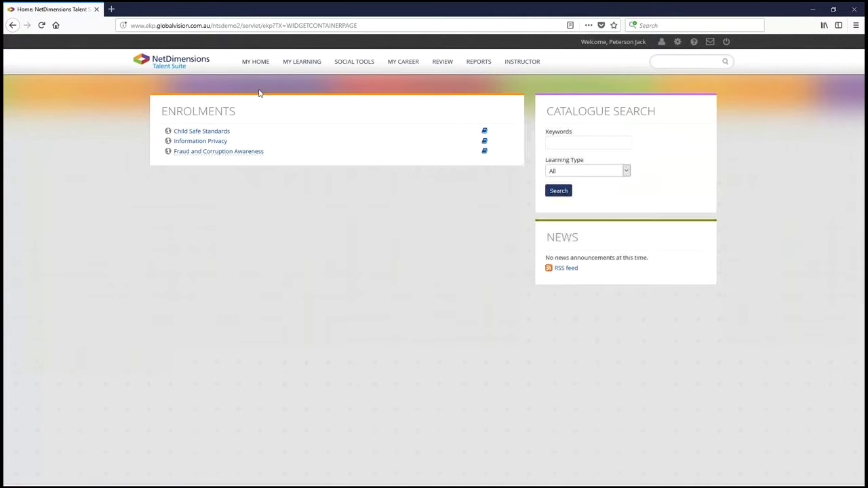
mouse_move(310, 61)
left_click(307, 116)
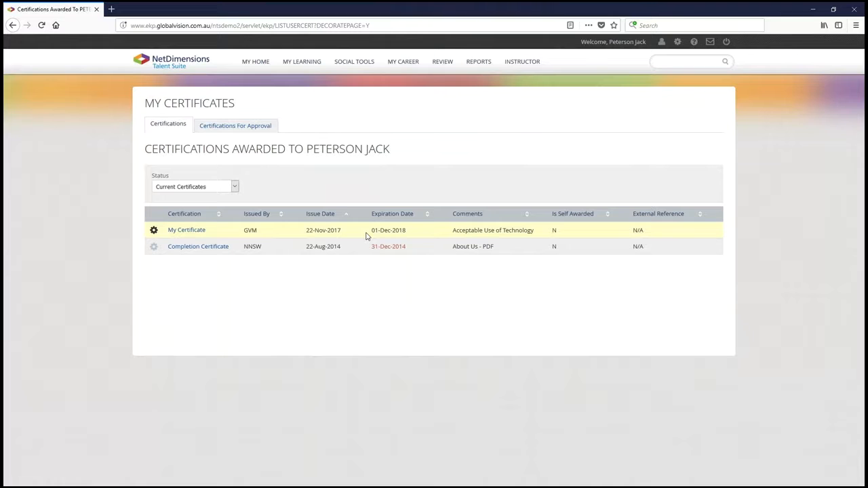
left_click_drag(372, 234, 420, 236)
left_click(181, 234)
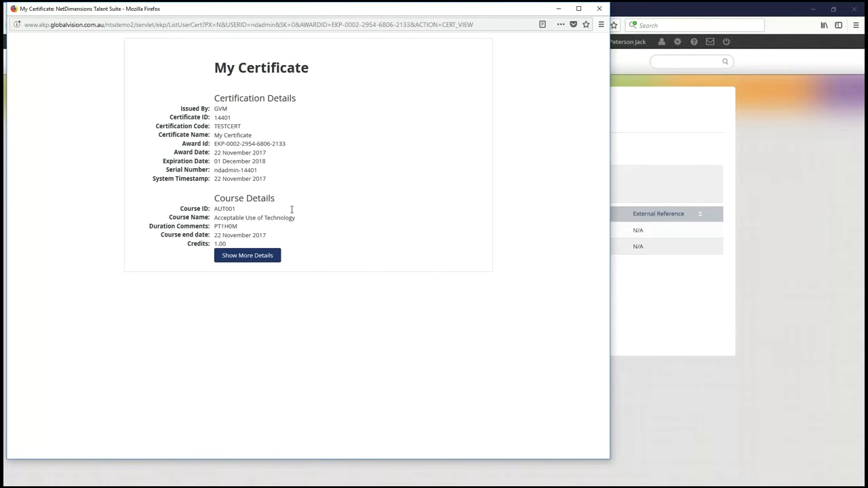
left_click(600, 9)
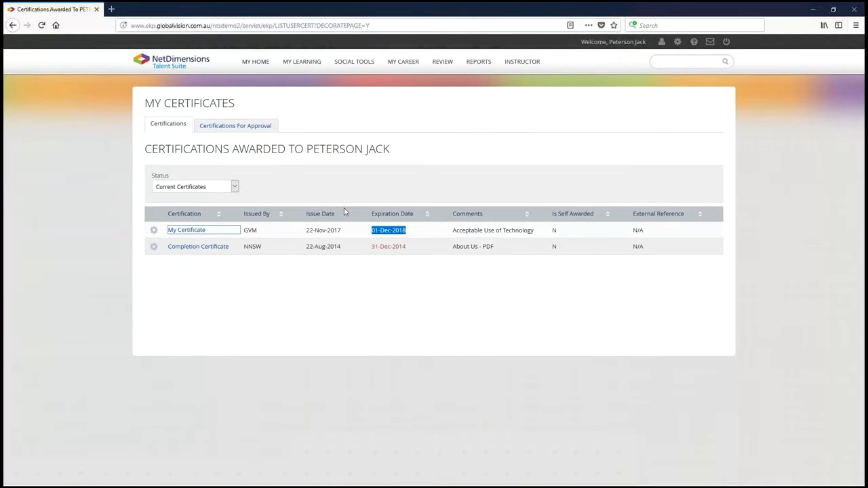
- Open the print version of My Certificate, examine the whole PDF including the course duration and end date, and close it
left_click(154, 230)
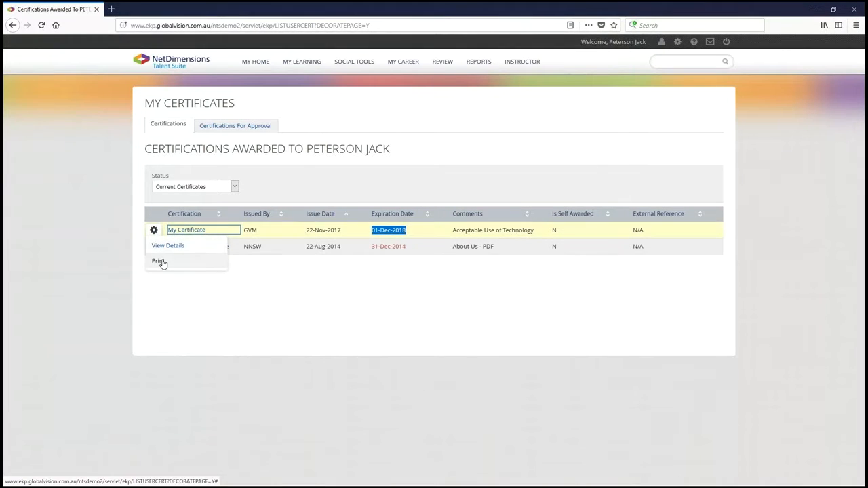
left_click(161, 262)
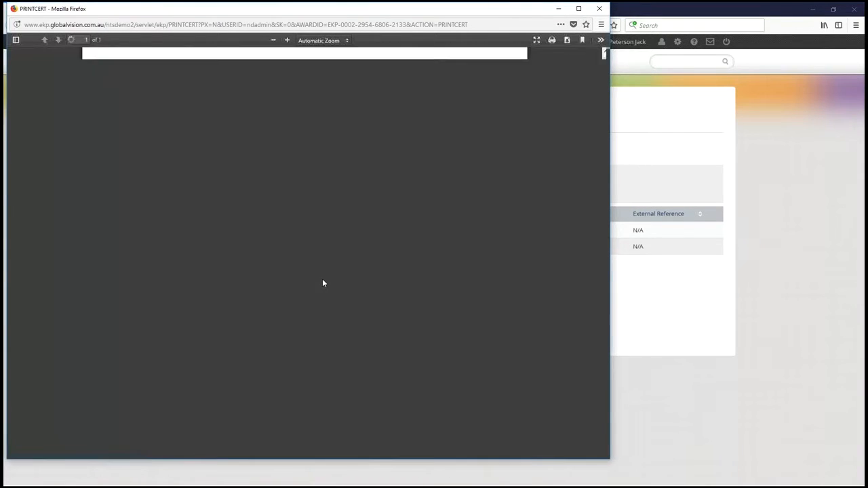
scroll(323, 284, "down", 3)
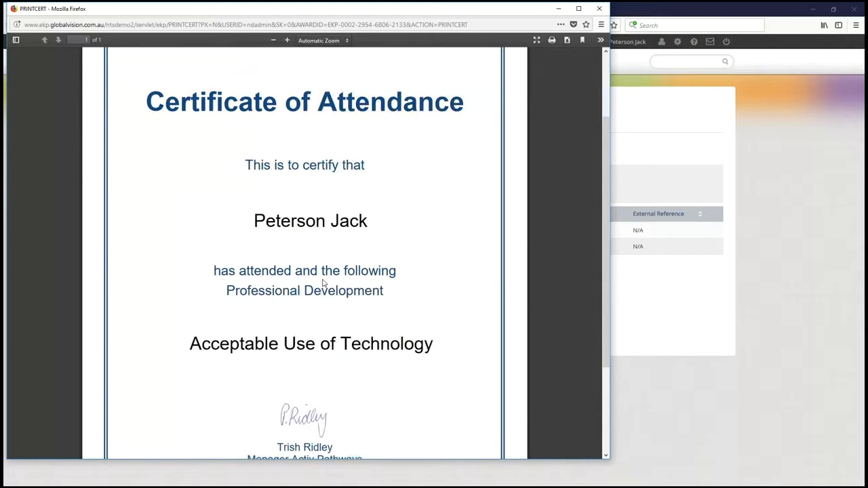
scroll(258, 281, "down", 3)
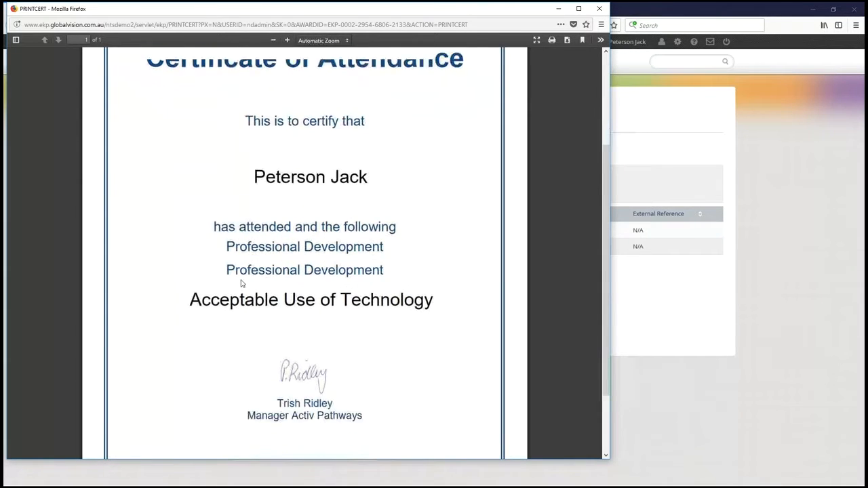
scroll(423, 264, "down", 2)
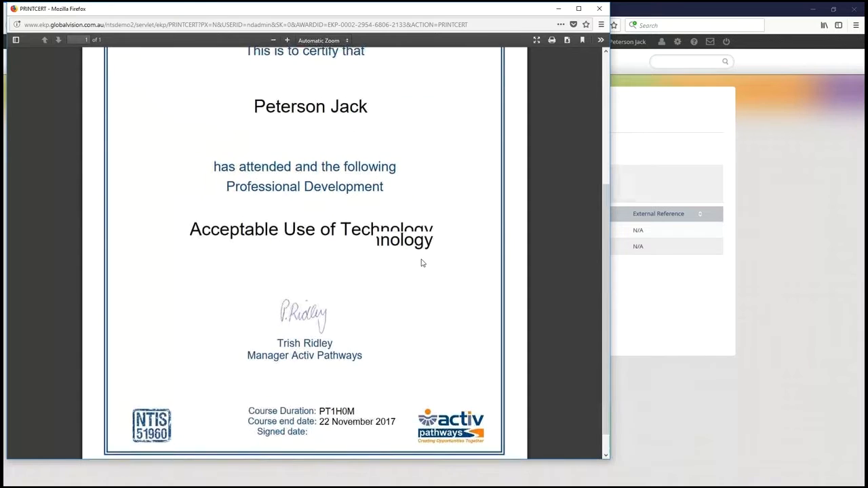
scroll(304, 288, "up", 1)
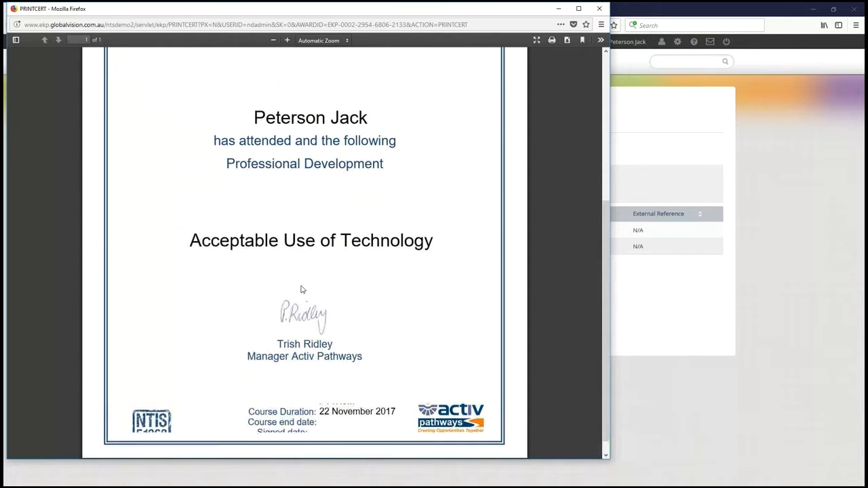
scroll(303, 289, "down", 1)
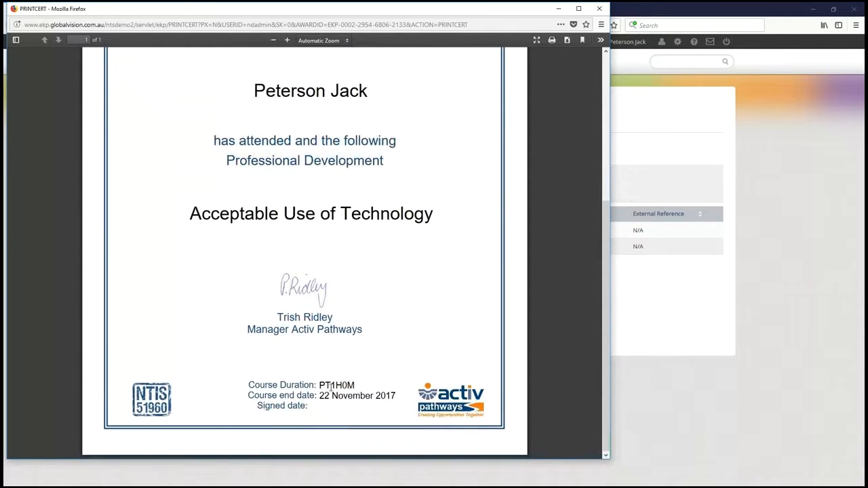
scroll(389, 359, "up", 7)
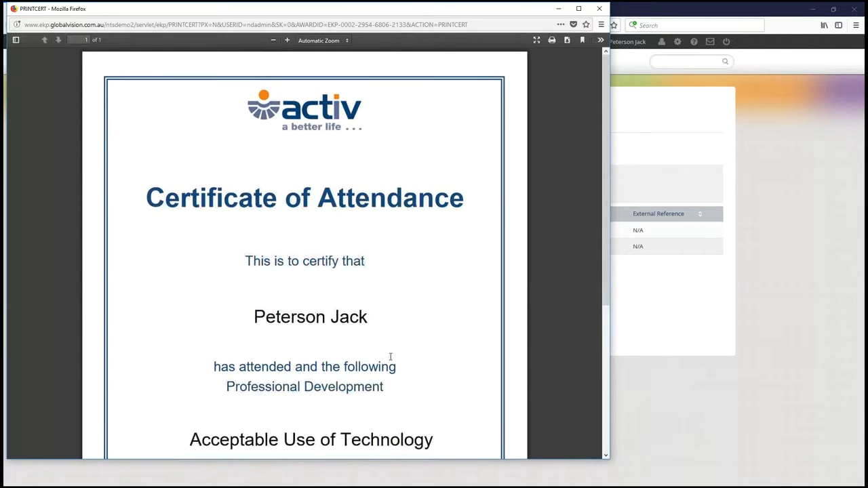
left_click(601, 10)
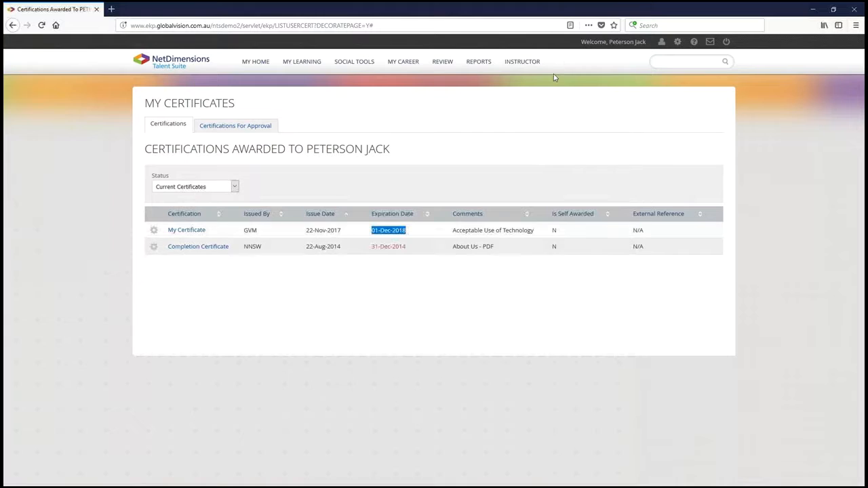
left_click(443, 319)
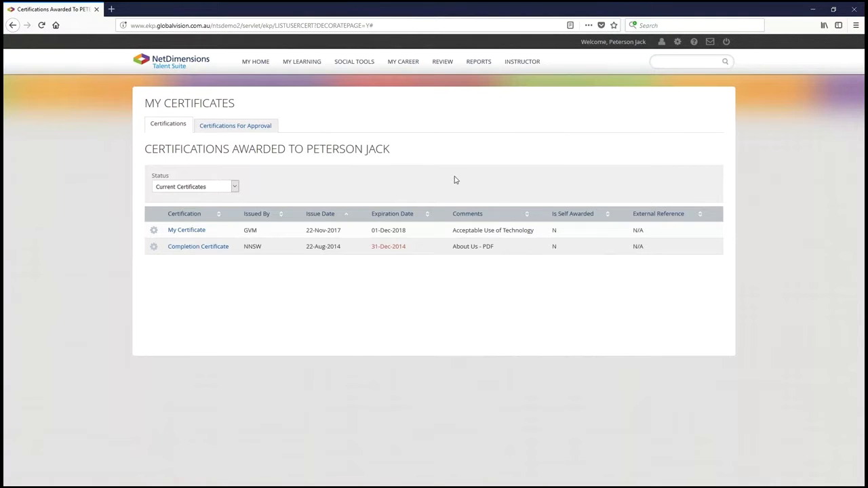
key("alt+Tab")
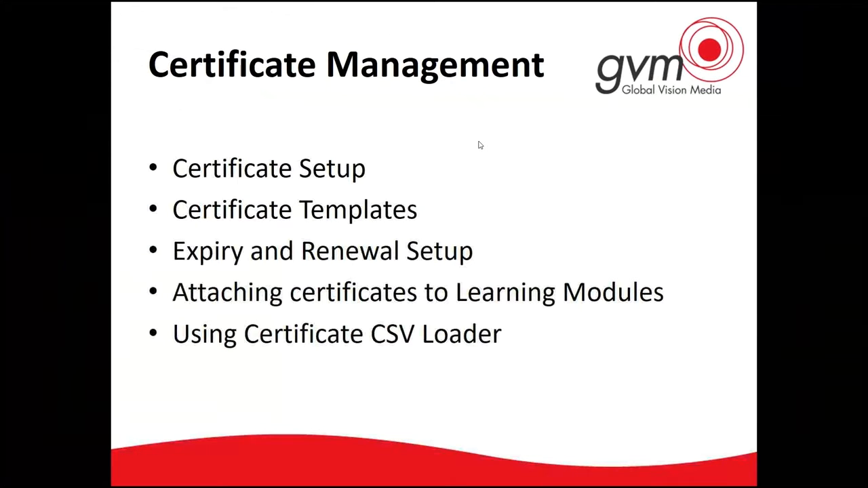
key("alt+Tab")
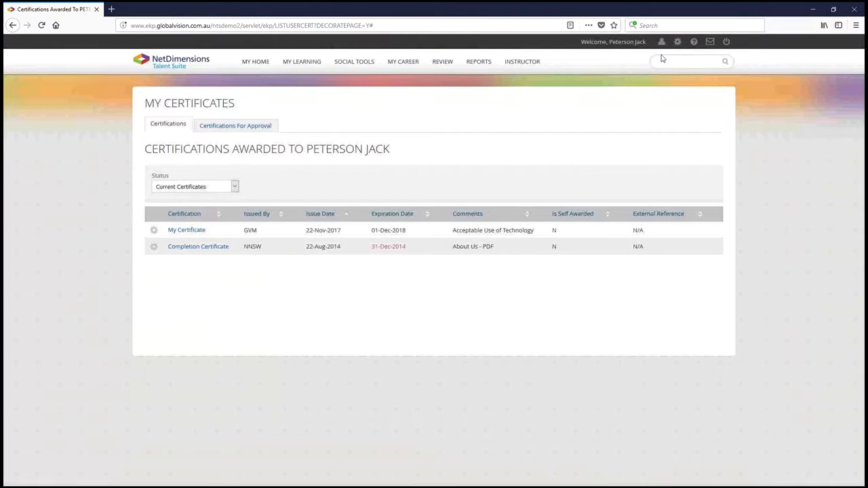
- Open the Repository Manager from the Manage Centre and look through the files in the NTS folder
left_click(678, 42)
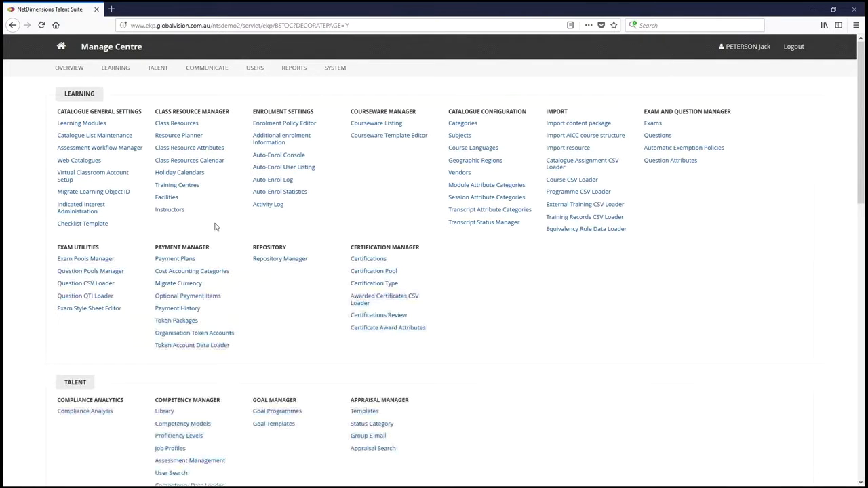
left_click(271, 261)
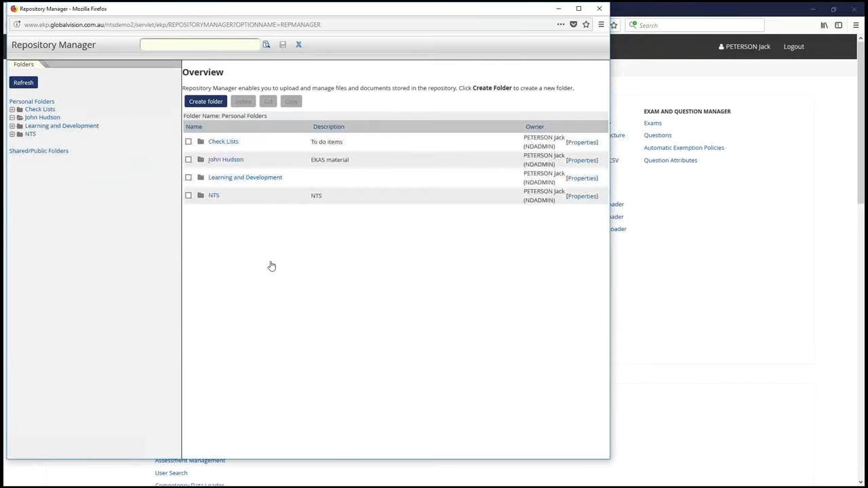
left_click(30, 135)
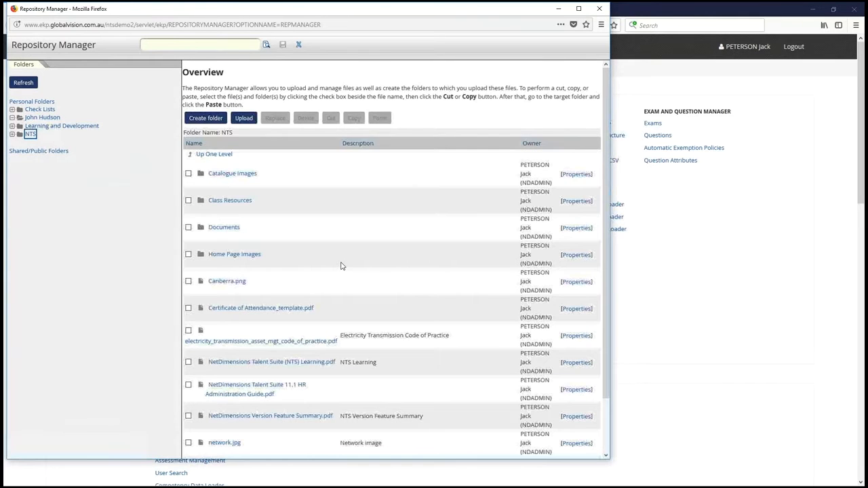
scroll(342, 266, "down", 2)
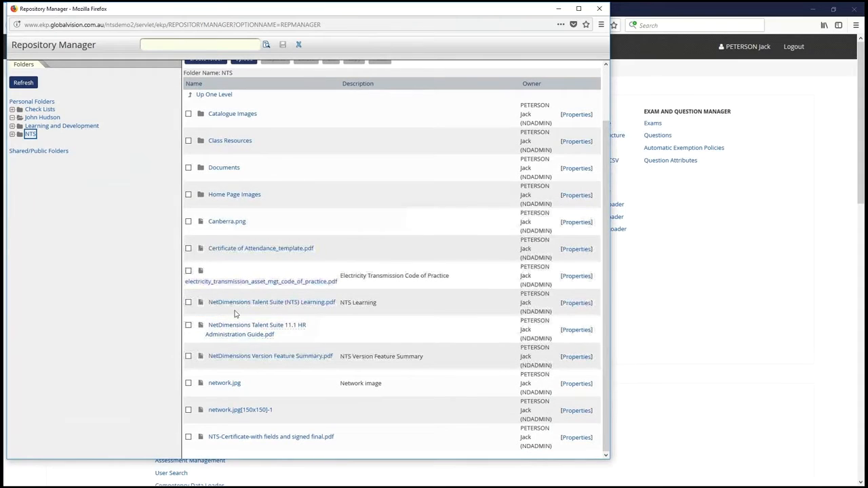
- View Certificate of Attendance_template.pdf to examine its layout and blank areas, then close it and the Repository Manager
left_click(242, 249)
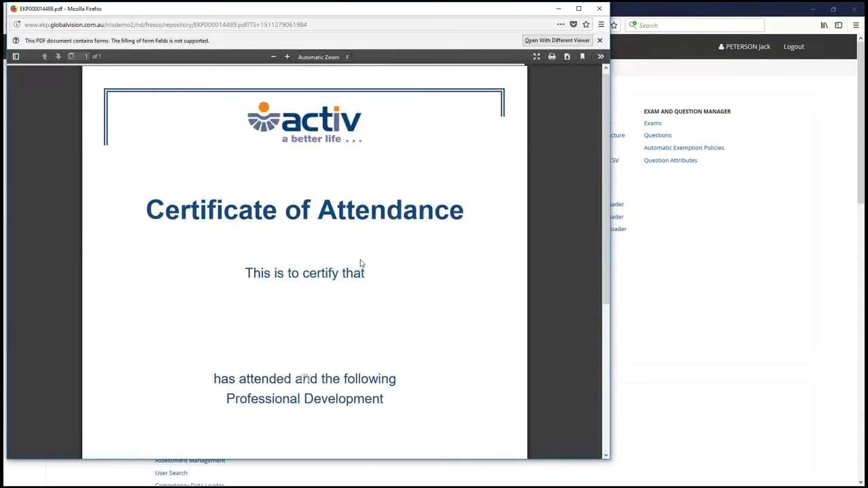
scroll(301, 226, "down", 2)
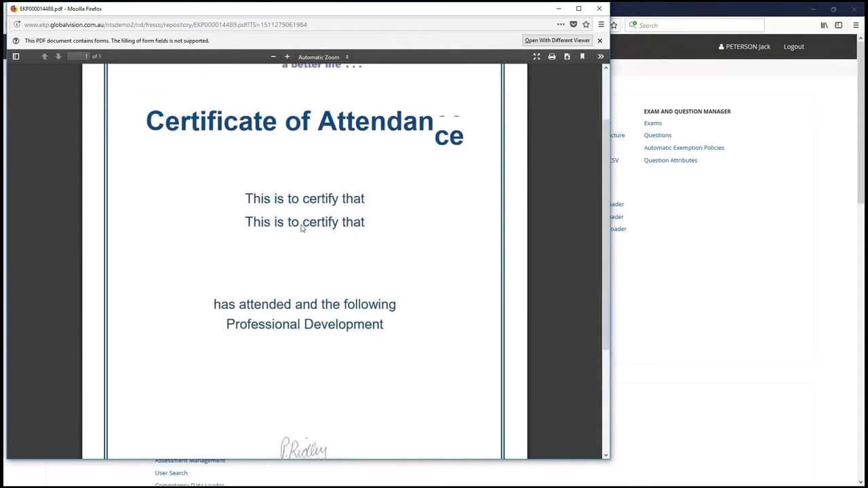
scroll(306, 249, "up", 1)
scroll(307, 250, "up", 1)
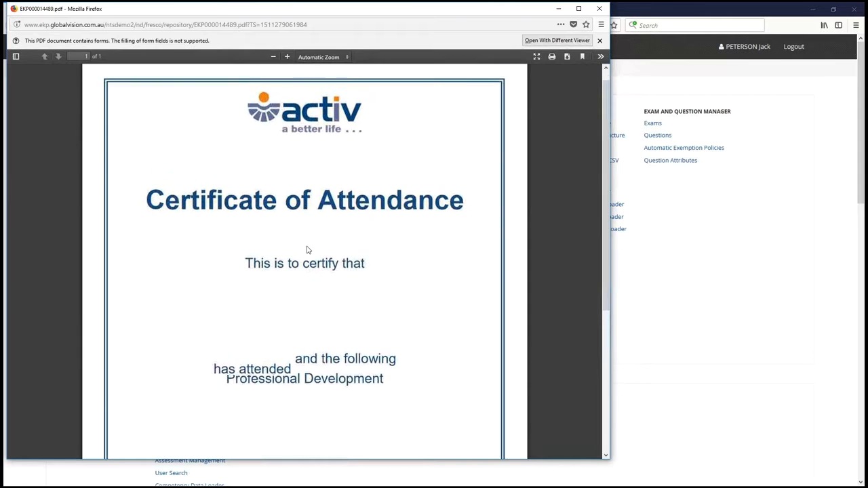
scroll(306, 251, "down", 2)
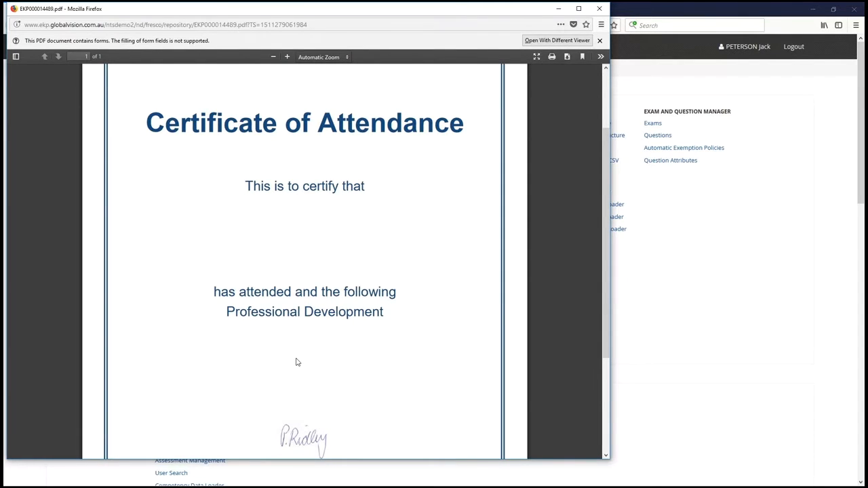
left_click(600, 14)
left_click(600, 13)
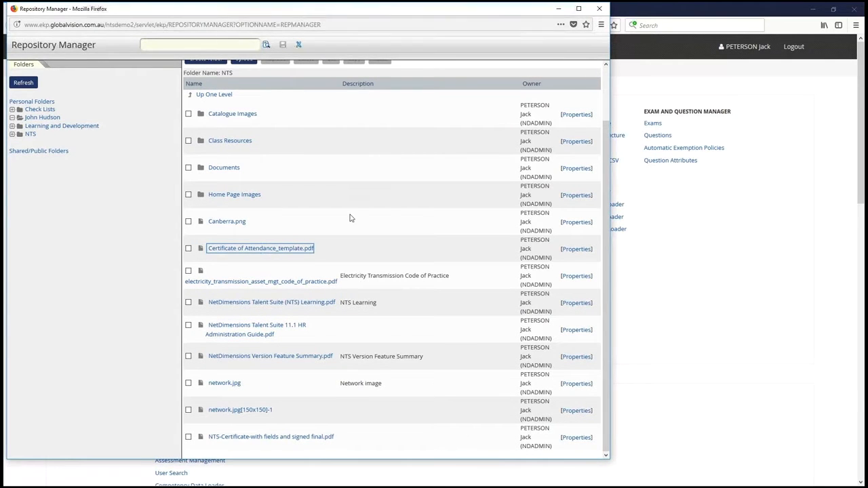
left_click(298, 44)
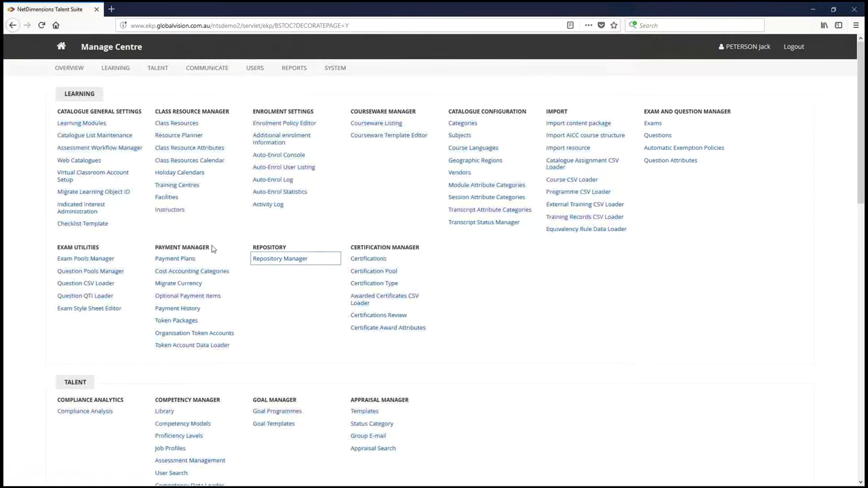
- Open the Awarded Certificates CSV Loader in the Certification Manager and download its CSV file template
key("alt+Tab")
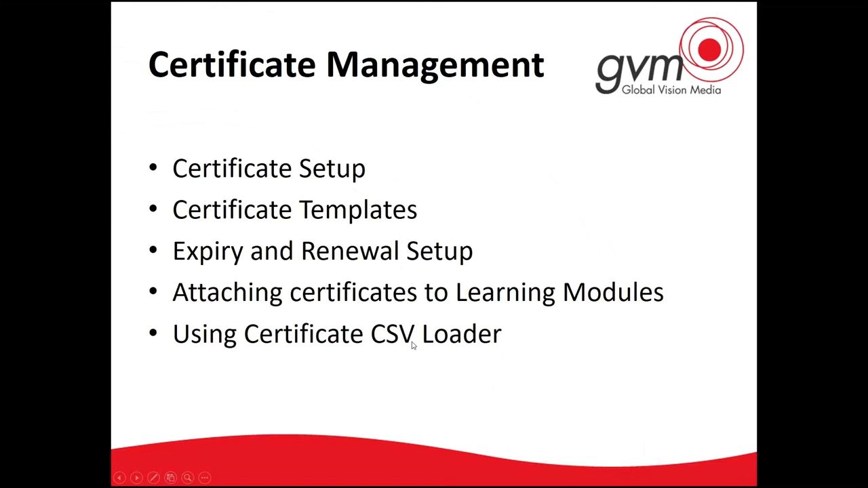
key("alt+Tab")
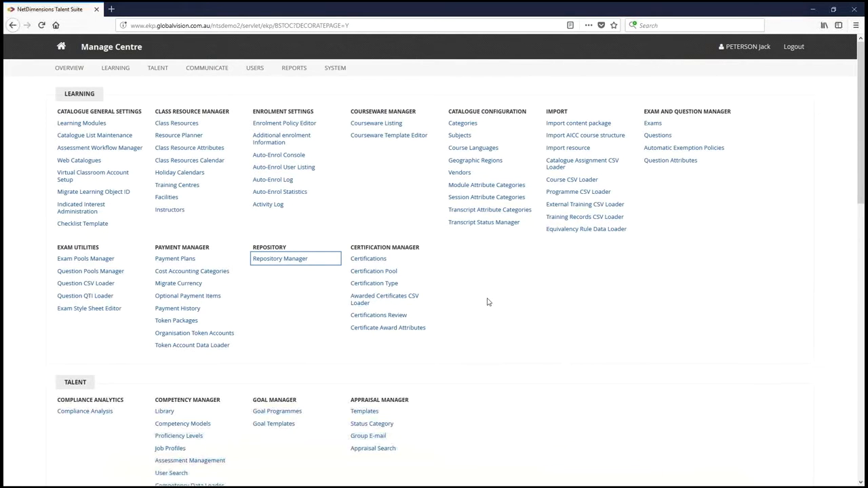
left_click(380, 299)
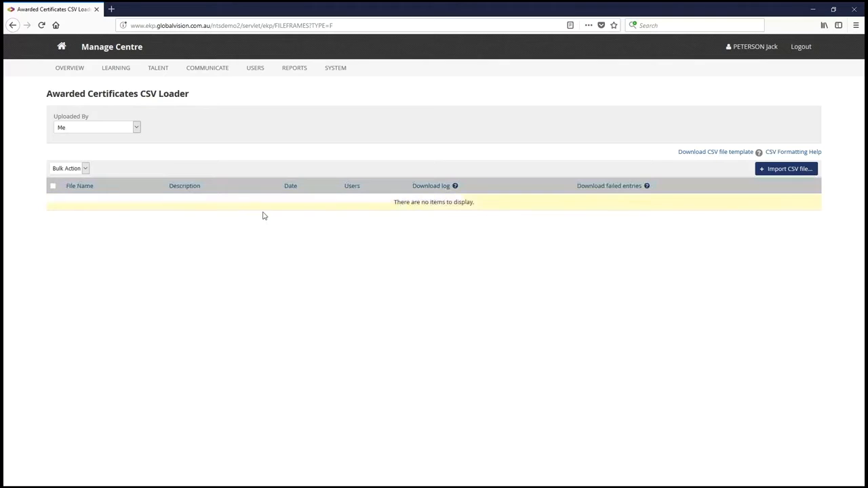
left_click(722, 155)
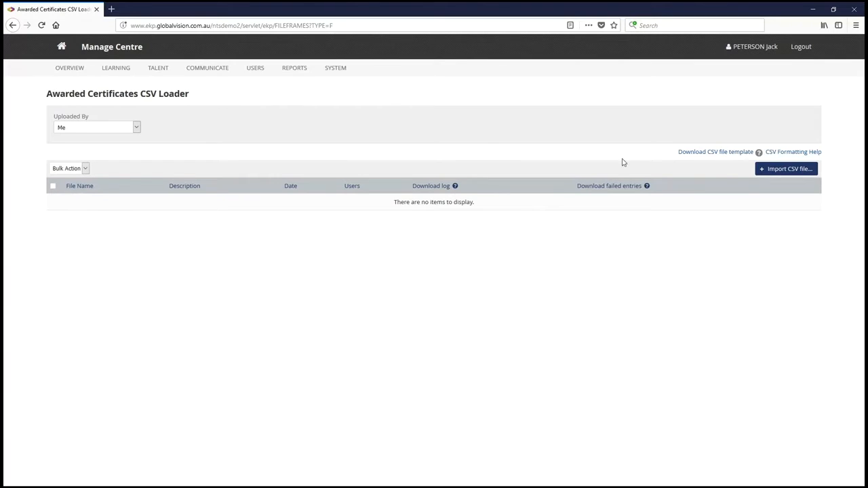
- Open the CSV file template in Excel, fit the truncated columns to examine their headers, and close it without saving
left_click(728, 154)
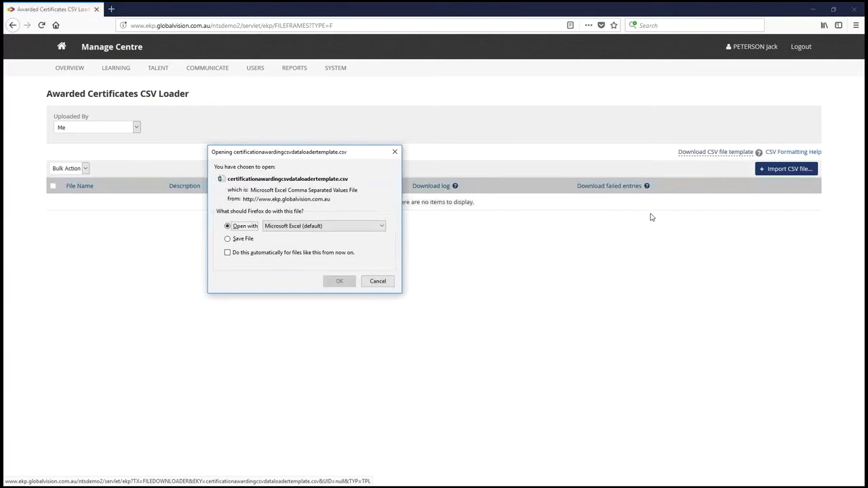
left_click(339, 281)
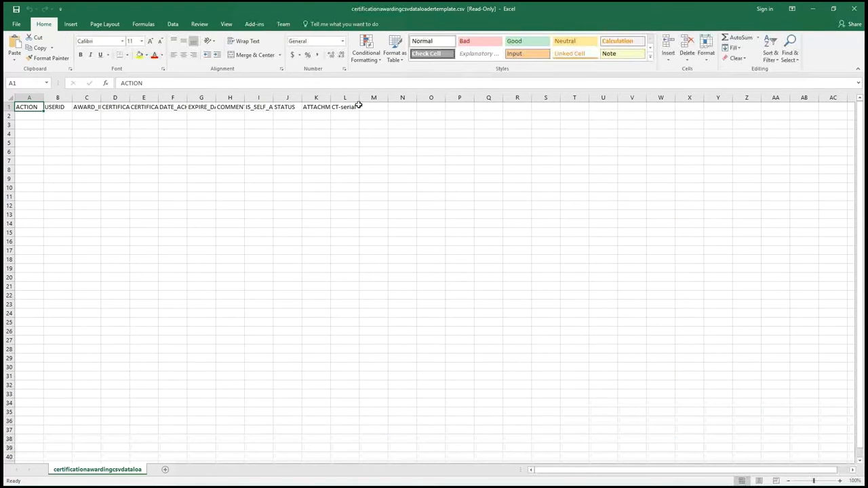
double_click(331, 97)
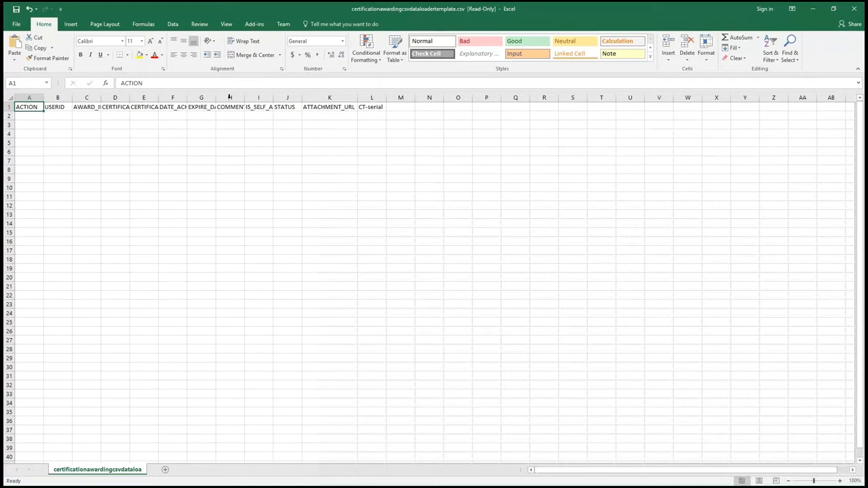
double_click(183, 97)
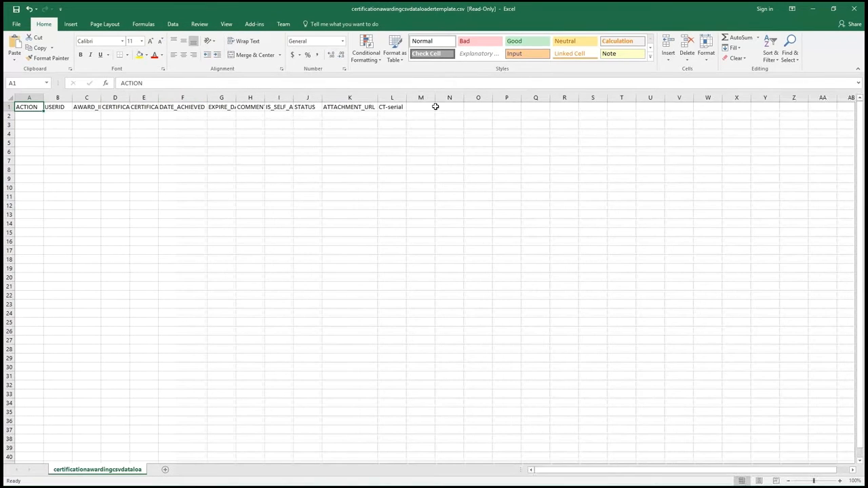
double_click(100, 97)
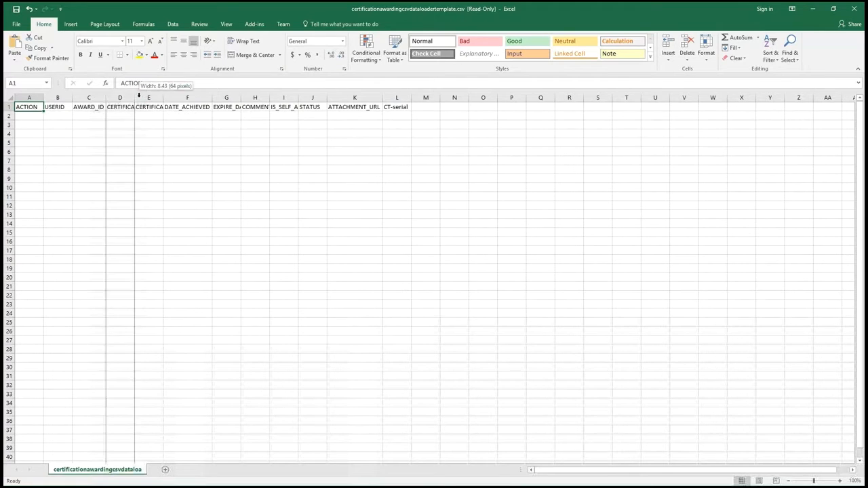
double_click(134, 97)
double_click(197, 98)
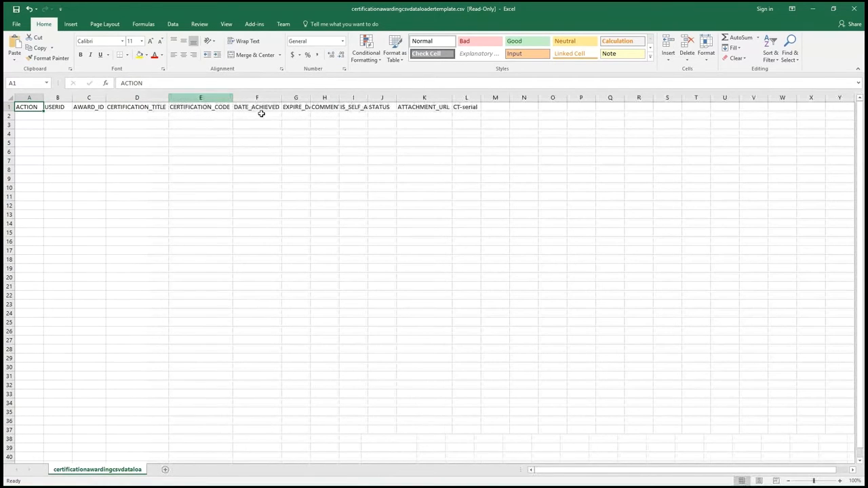
double_click(310, 97)
double_click(352, 98)
left_click(855, 8)
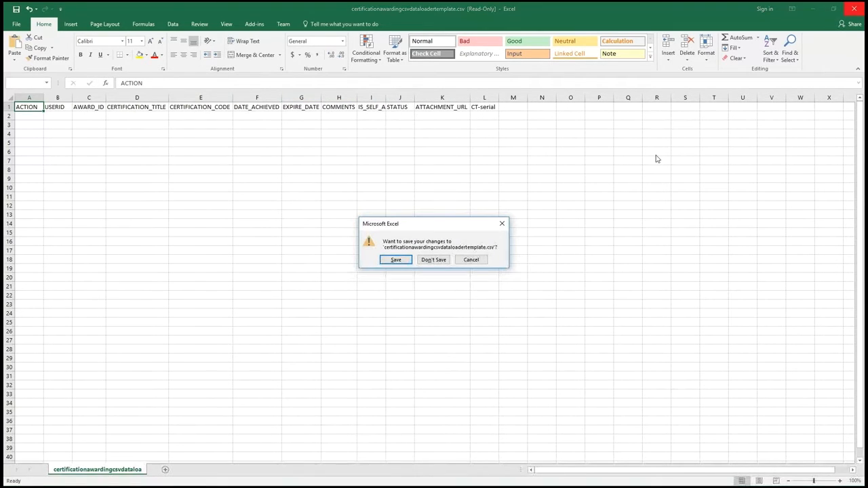
left_click(430, 262)
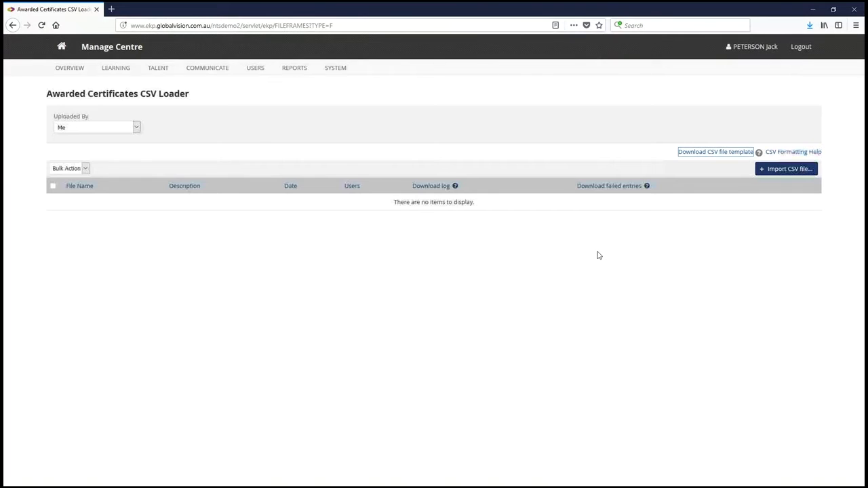
- Open the CSV Formatting Help, read through the data handling rules for all template fields, and close the guidelines
left_click(817, 155)
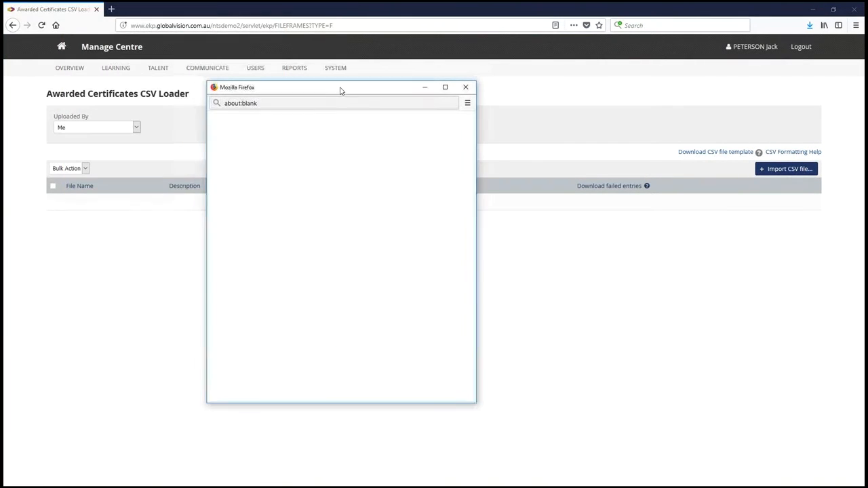
scroll(414, 221, "down", 2)
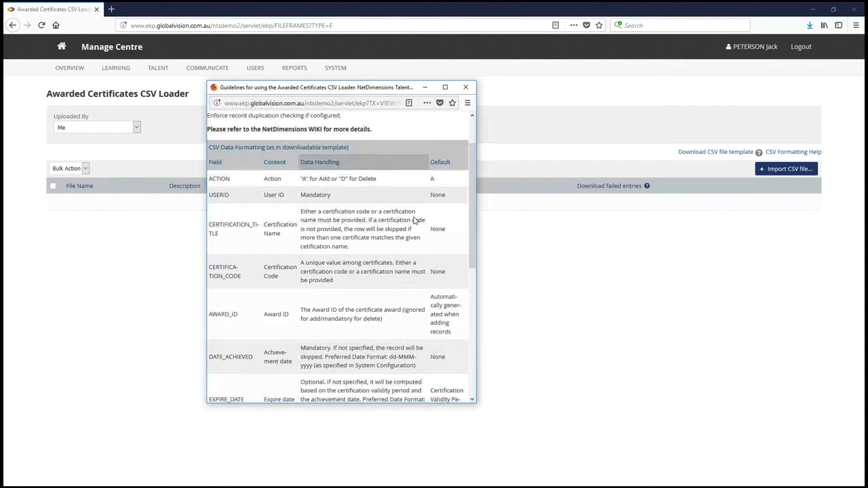
scroll(414, 220, "down", 5)
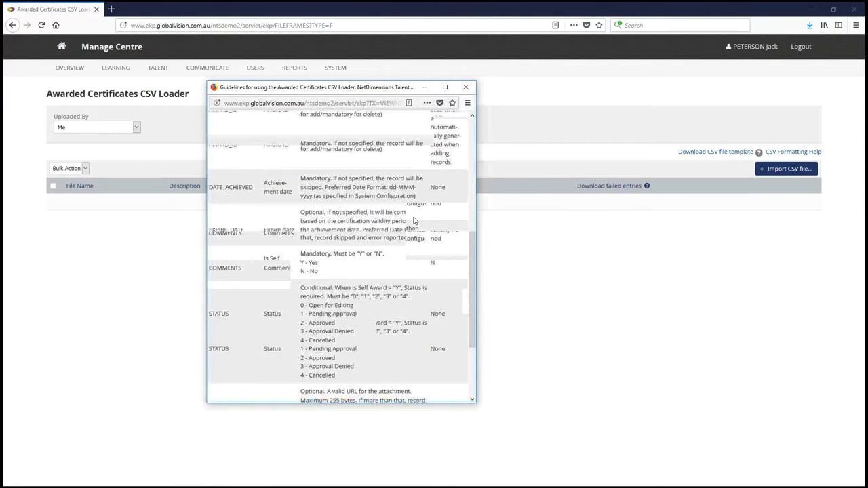
scroll(414, 220, "down", 3)
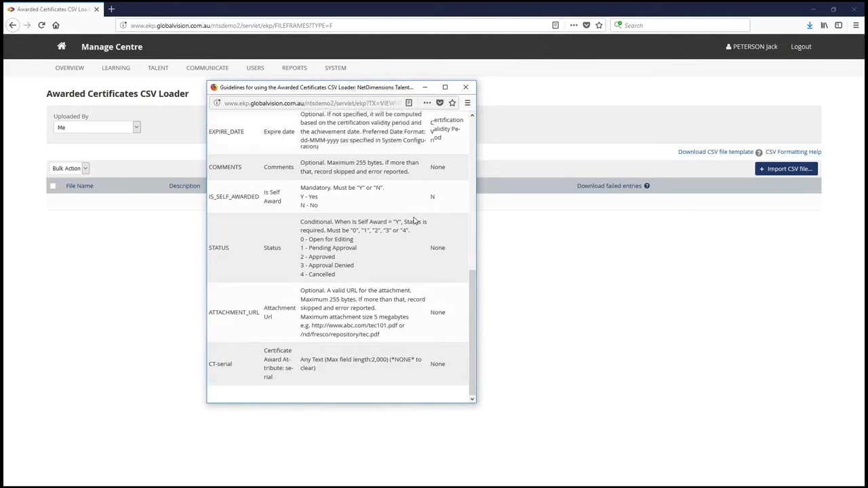
scroll(414, 220, "up", 3)
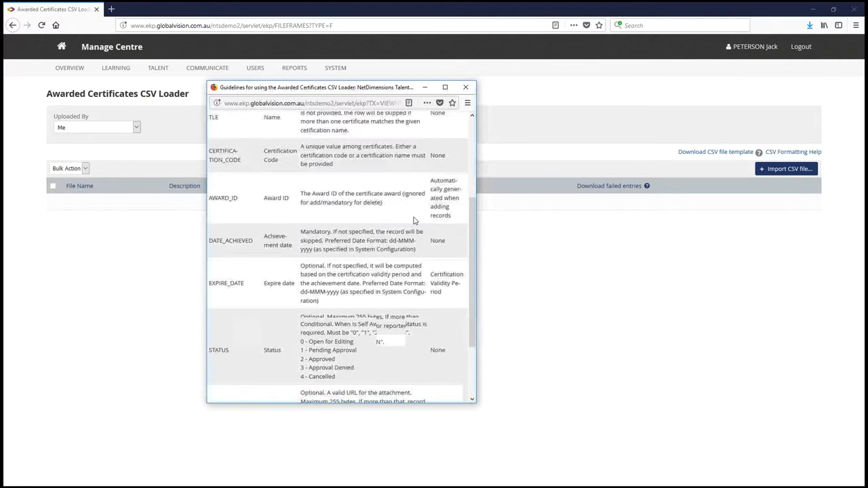
scroll(414, 221, "up", 5)
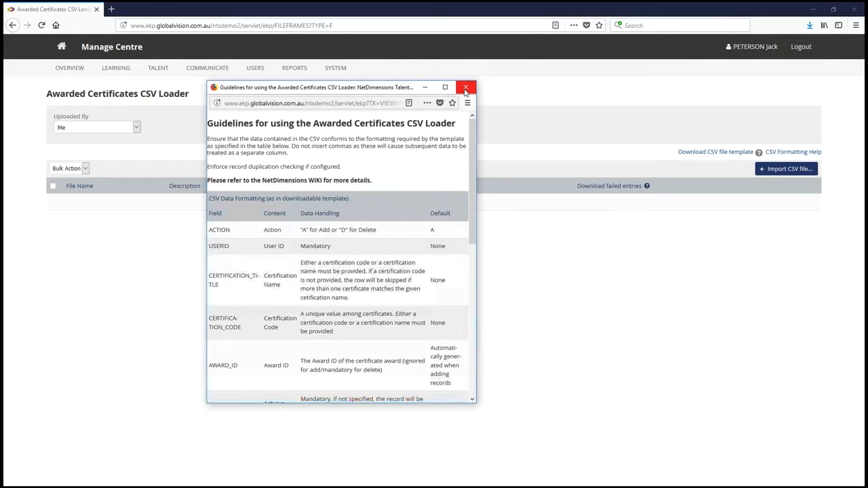
left_click(465, 89)
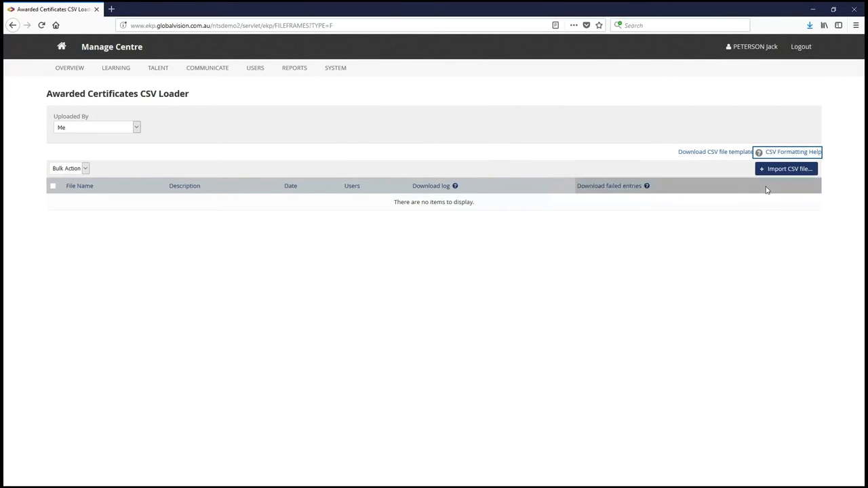
- Open the CSV import form to view its file, description, encoding and delimiter options, and return to the home page
left_click(785, 171)
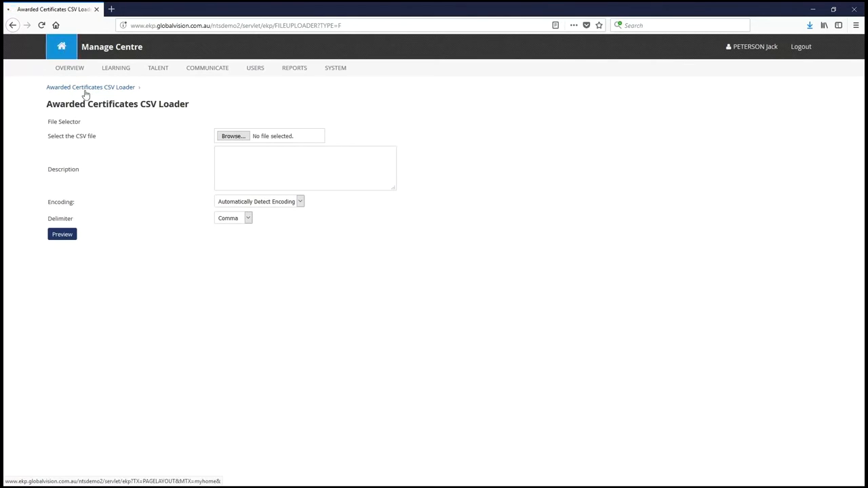
left_click(65, 49)
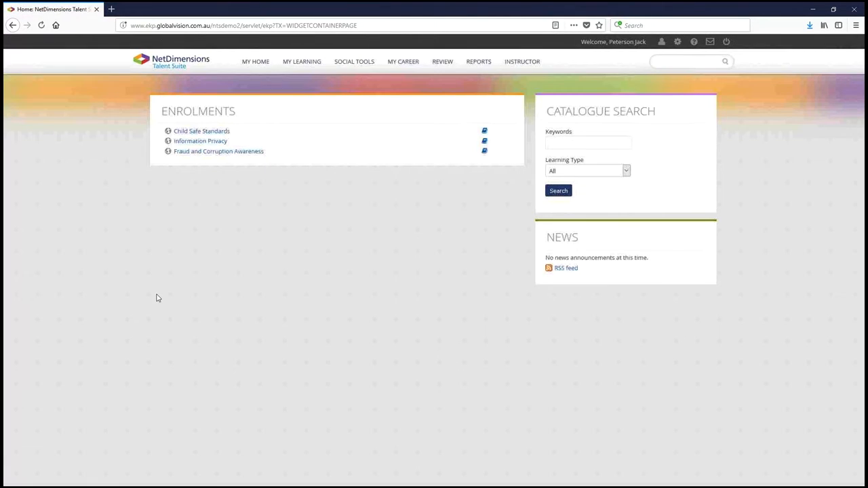
- Switch to the slide presentation and advance from Certificate Management to the Support Request Modes slide
key("alt+Tab")
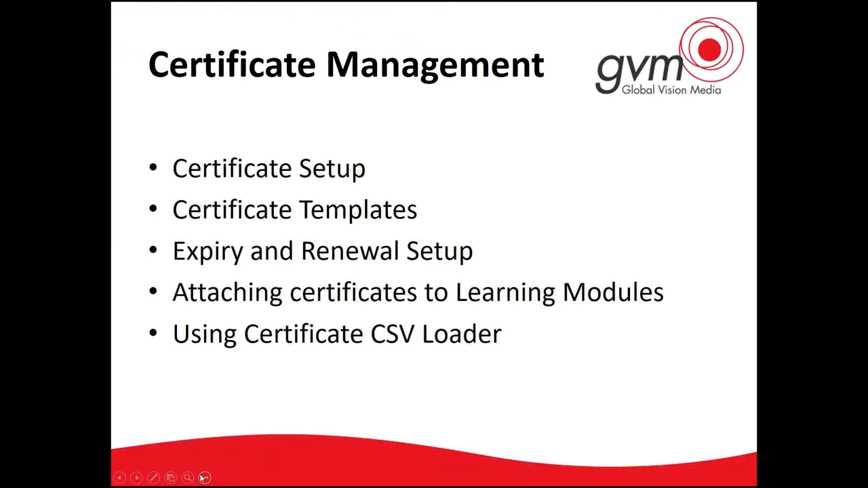
left_click(138, 478)
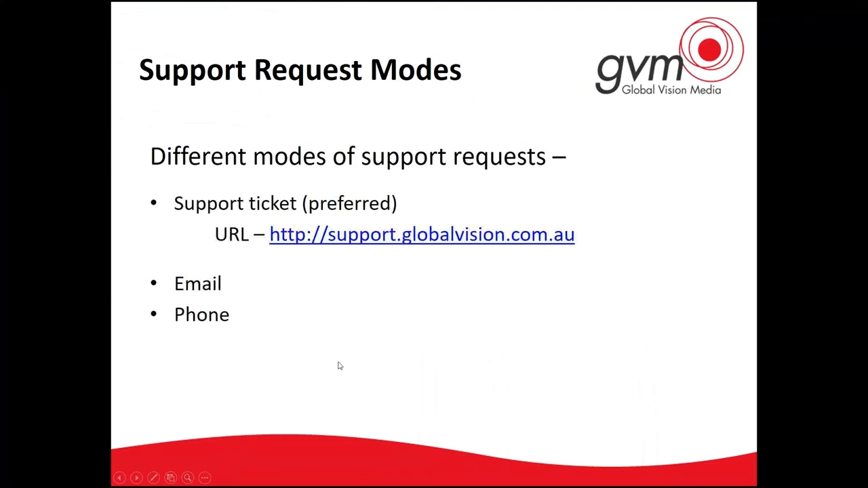